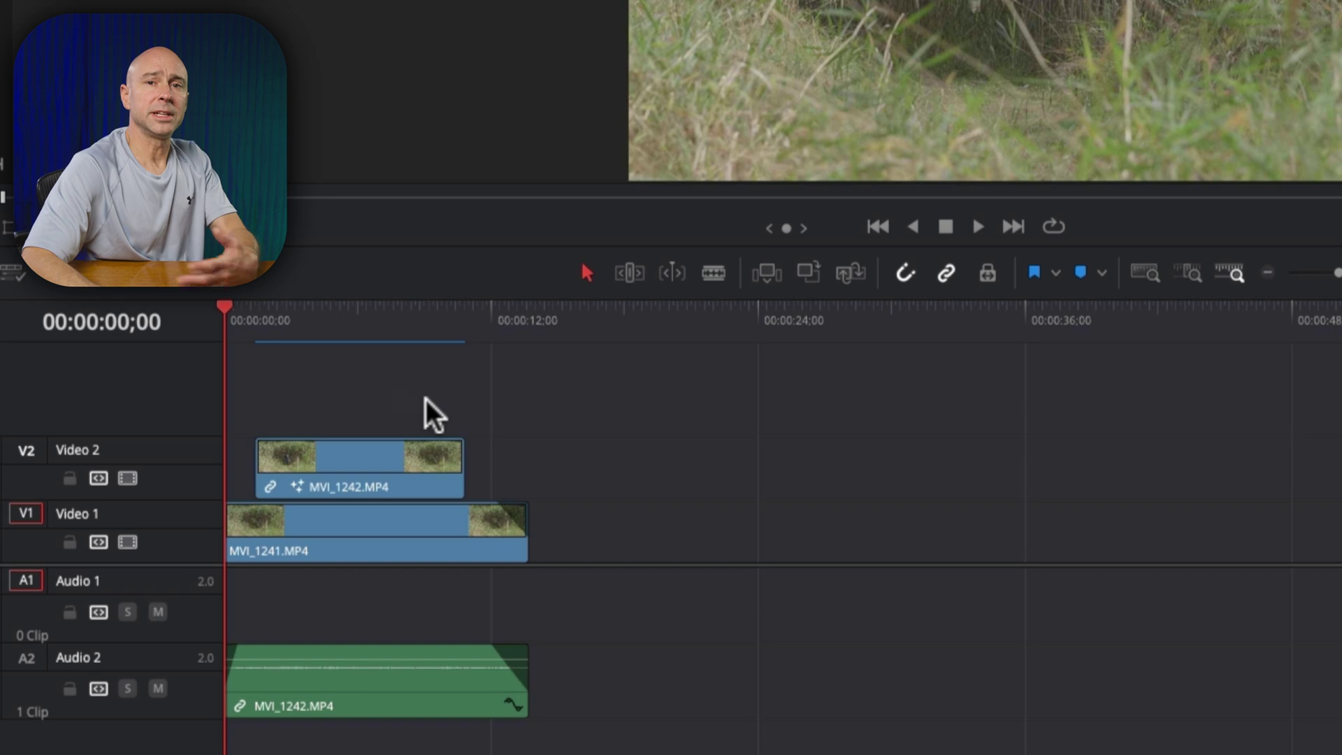
Step: Disable the V2 track so only the MVI_1241.MP4 grass clip shows in the viewer
click(126, 478)
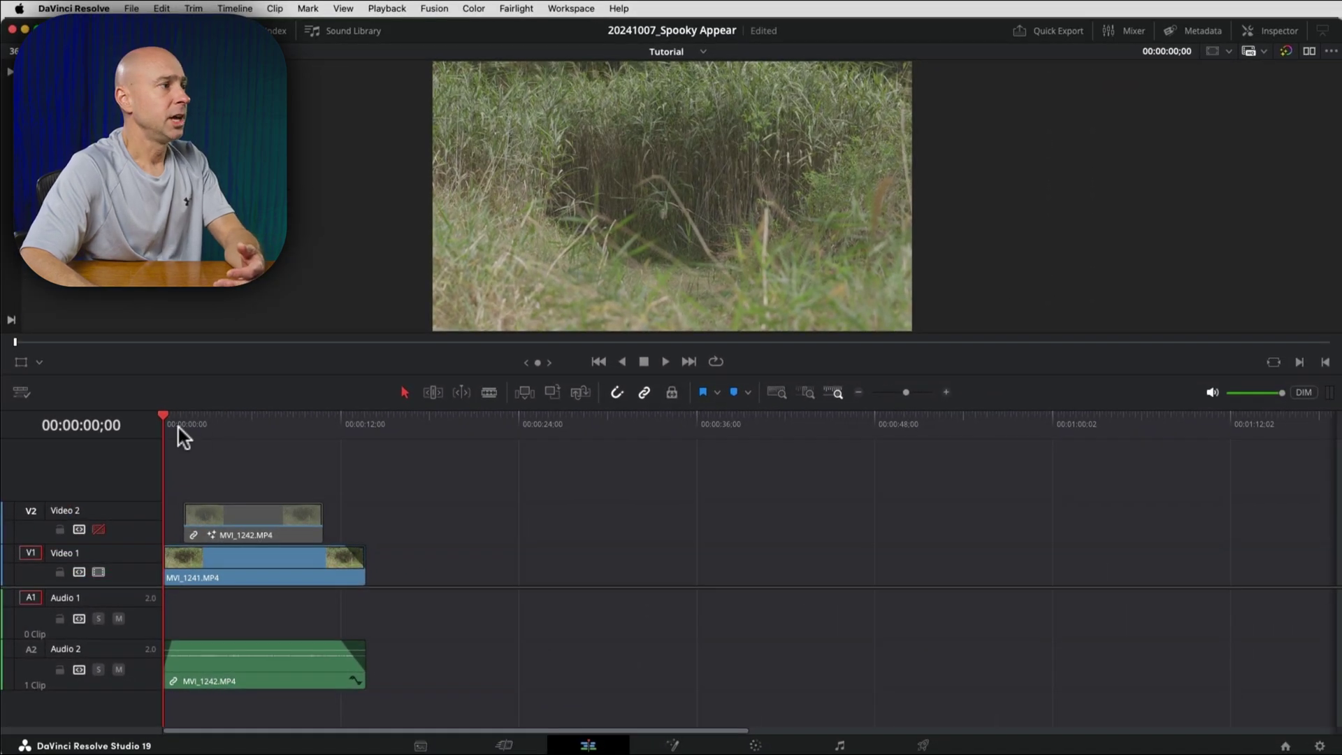
Step: Scrub and play back the empty grass shot to preview it
mouse_move(178, 428)
mouse_down()
mouse_move(299, 429)
mouse_move(190, 435)
mouse_up()
key(space)
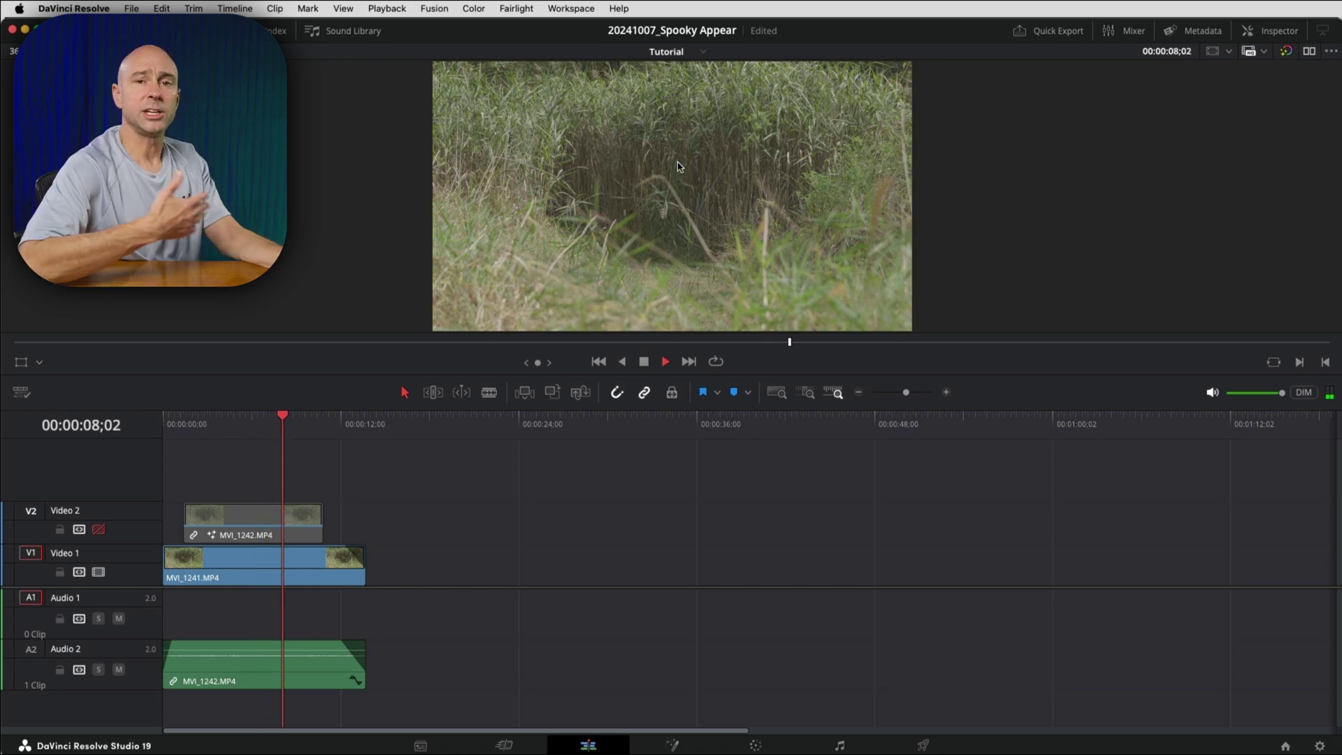
key(space)
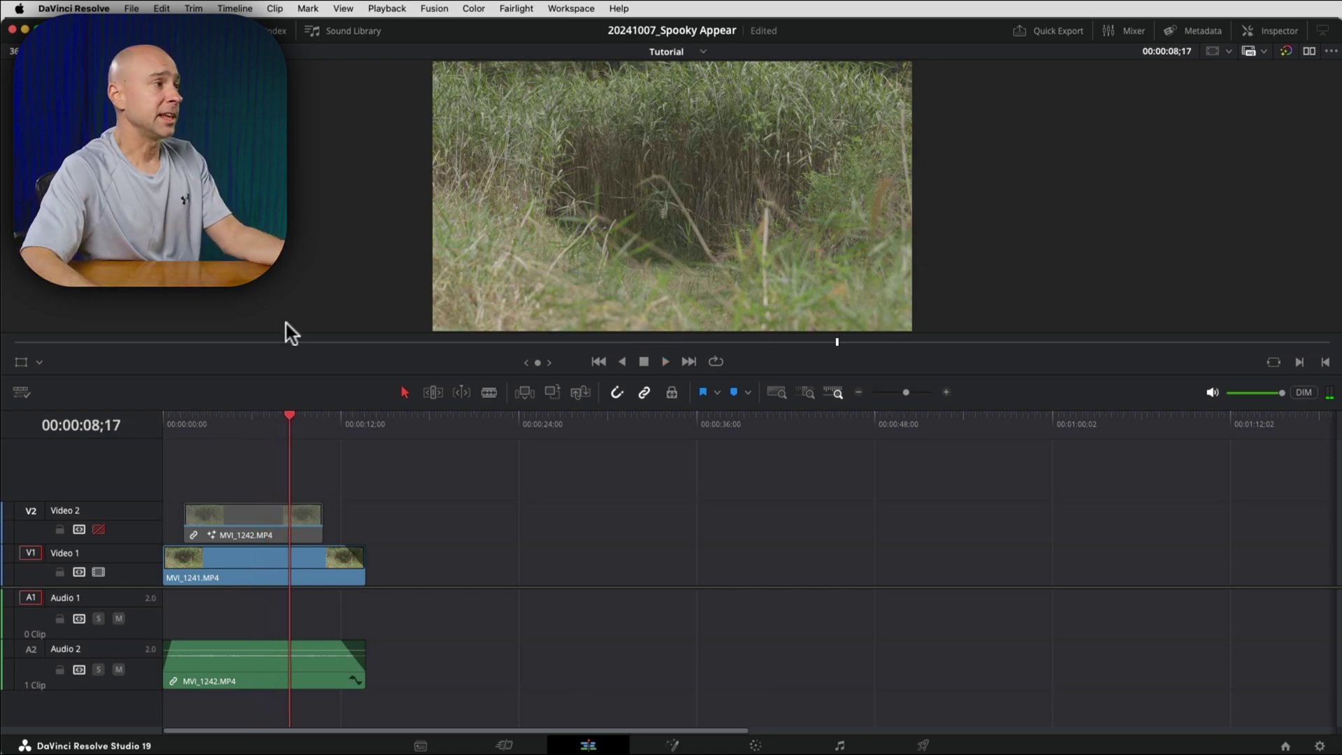
Step: Re-enable Video 2, park the playhead at 00:00:05;16 and select the figure clip
click(99, 529)
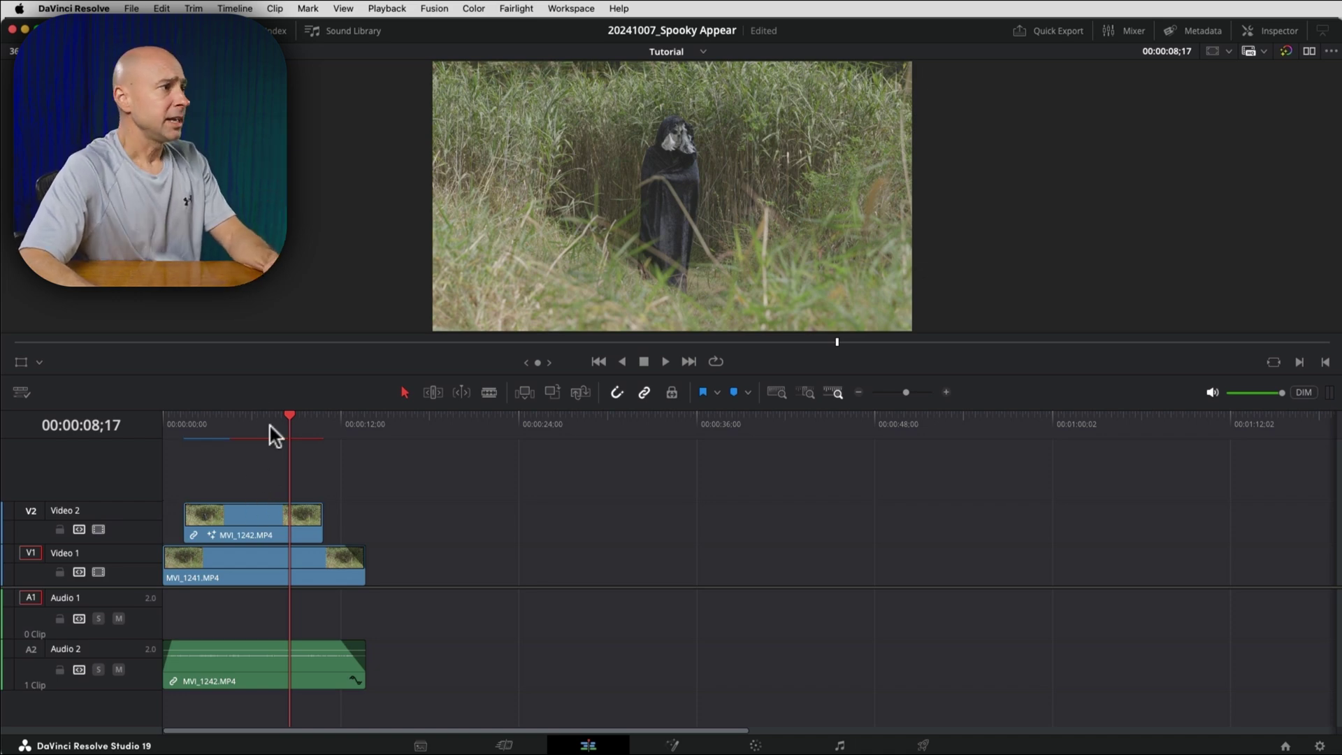
drag(269, 427, 182, 438)
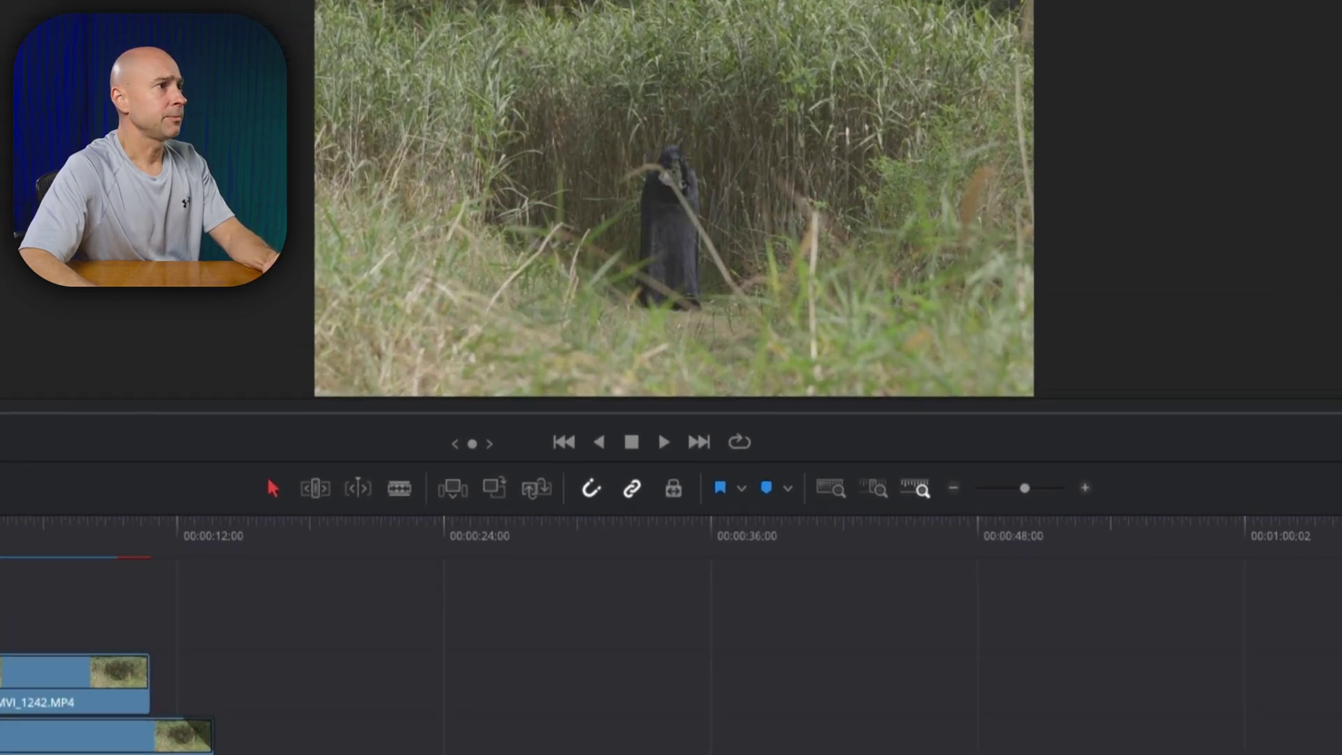
drag(0, 552, 141, 560)
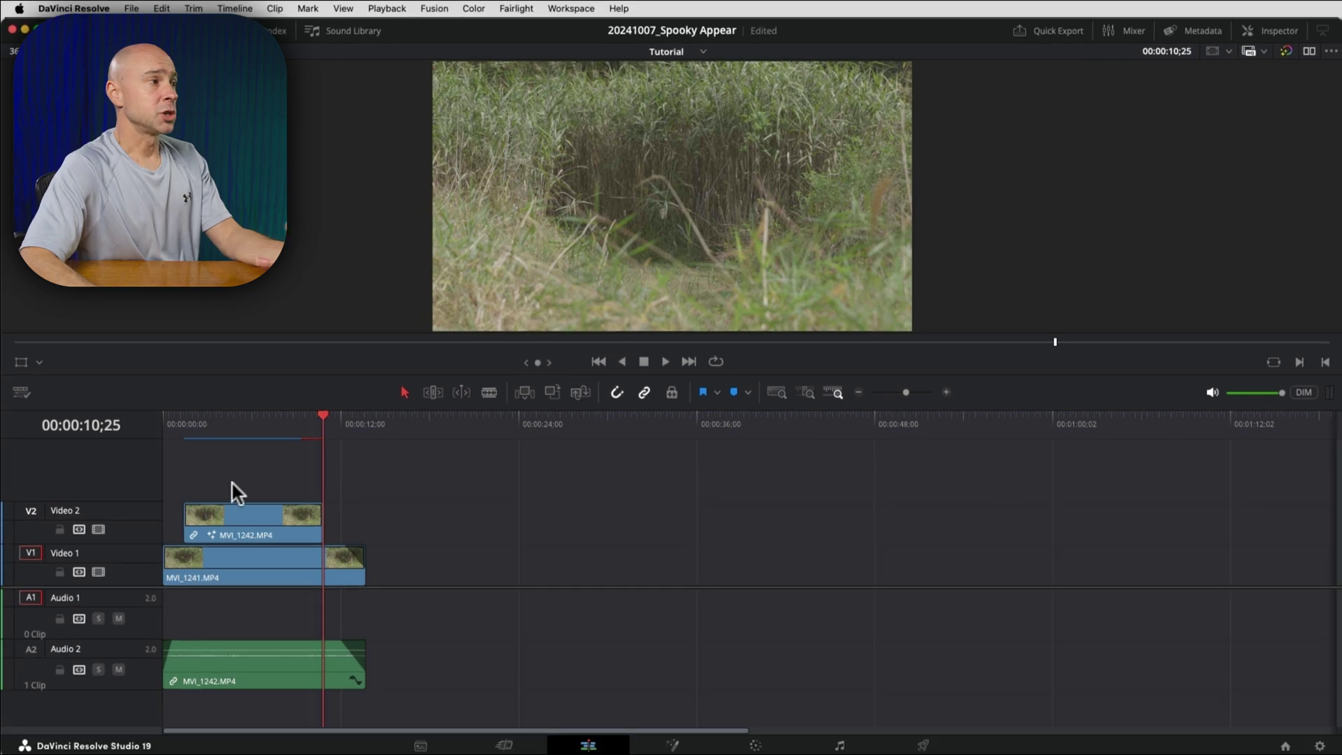
click(244, 428)
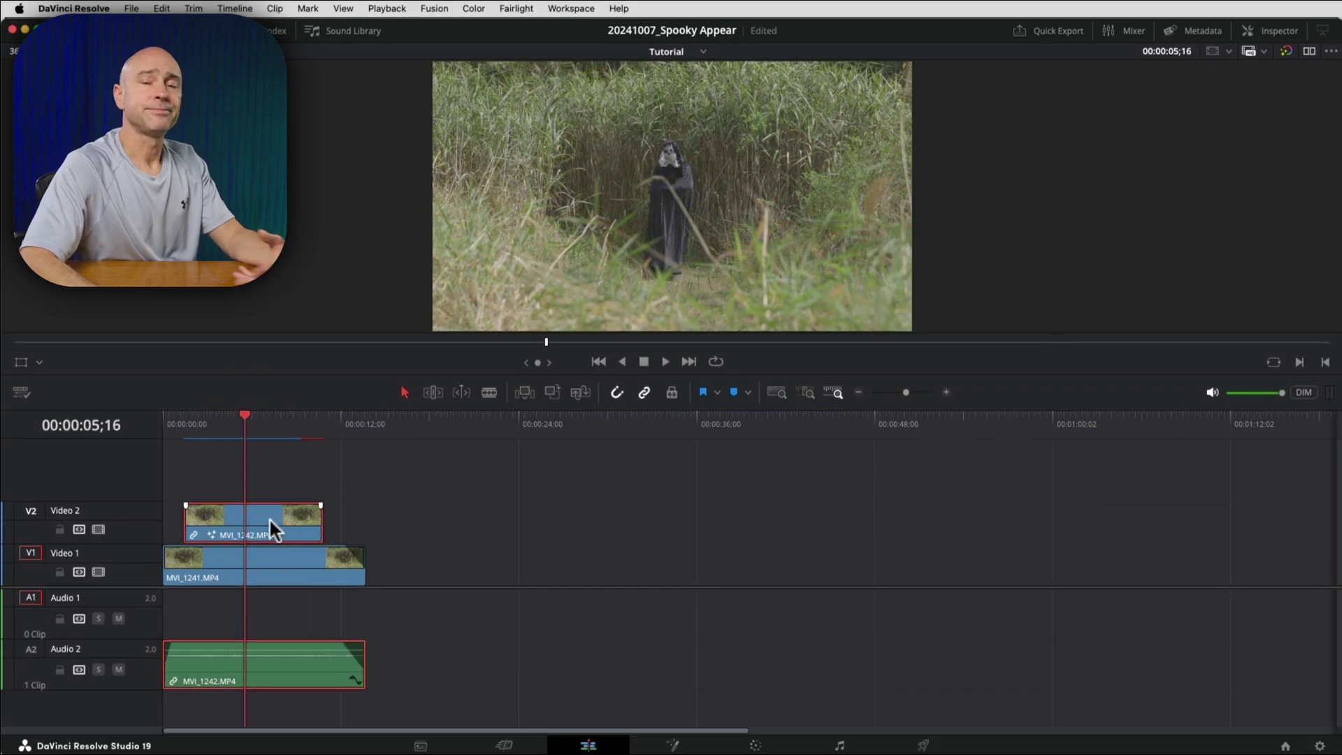
click(267, 560)
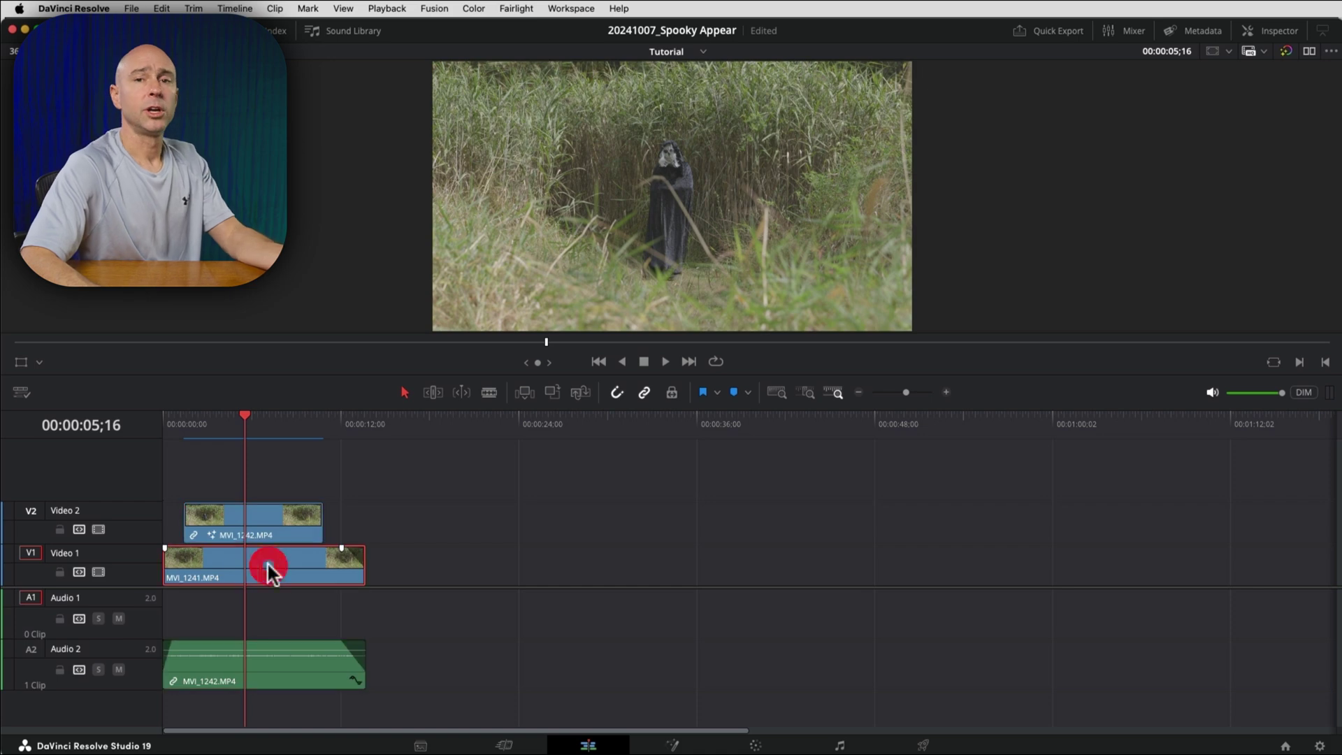
click(275, 525)
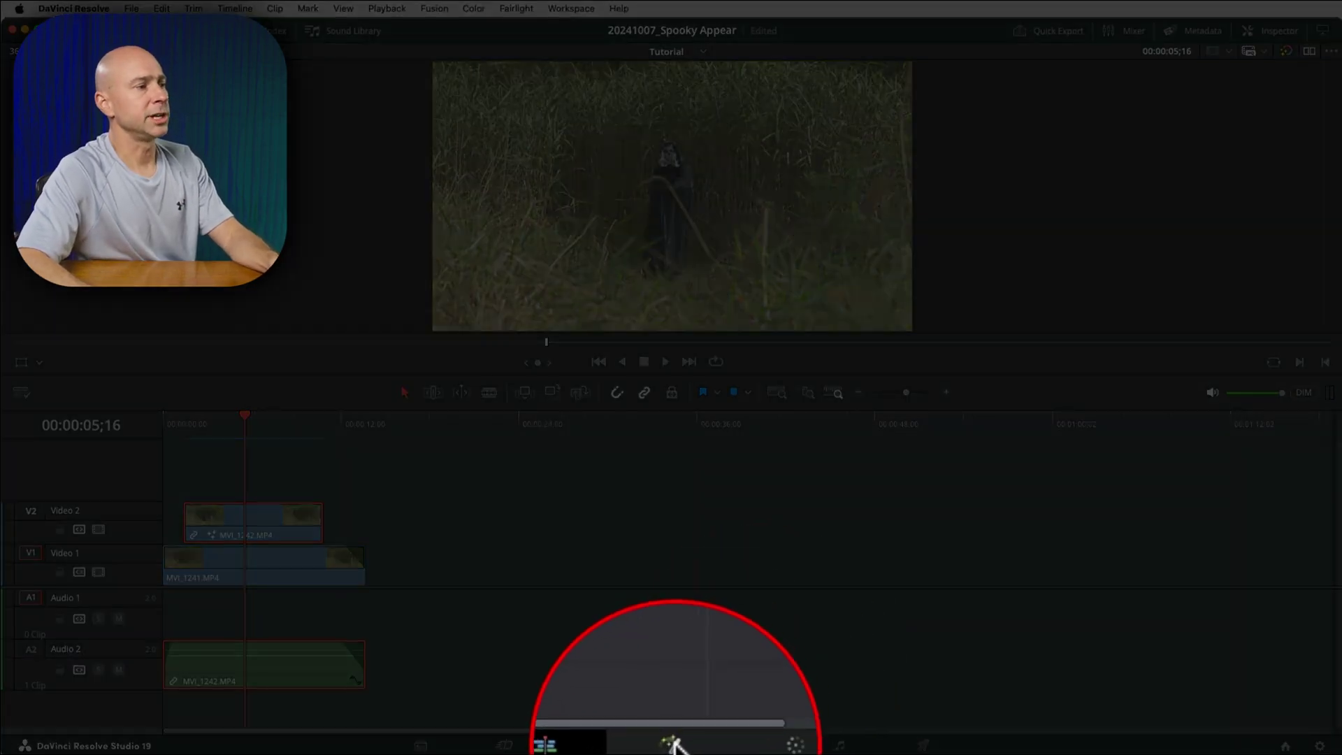
Step: Open MVI_1242.MP4 on the Fusion page to see the MediaIn1 → MediaOut1 flow
click(672, 745)
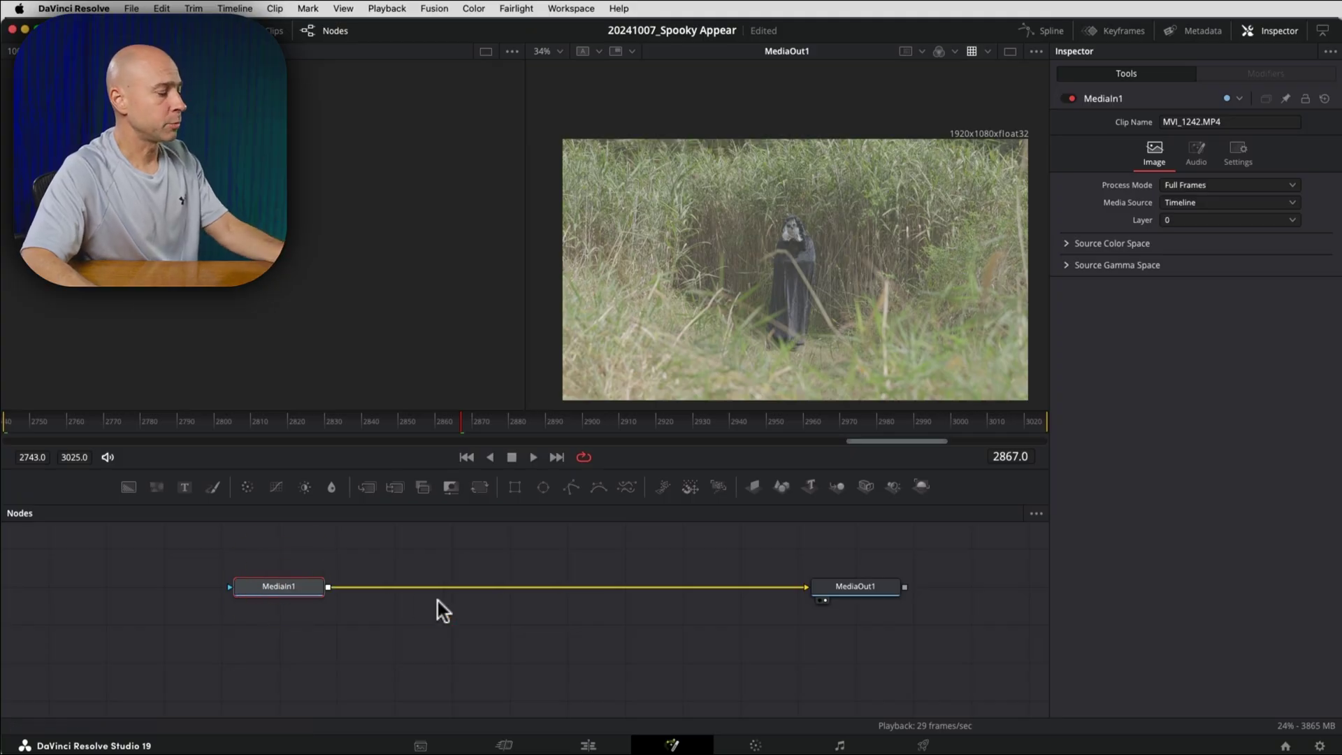
Step: Add a Magic Mask node after MediaIn1 and set its mode to Better
key(shift+space)
text(pre)
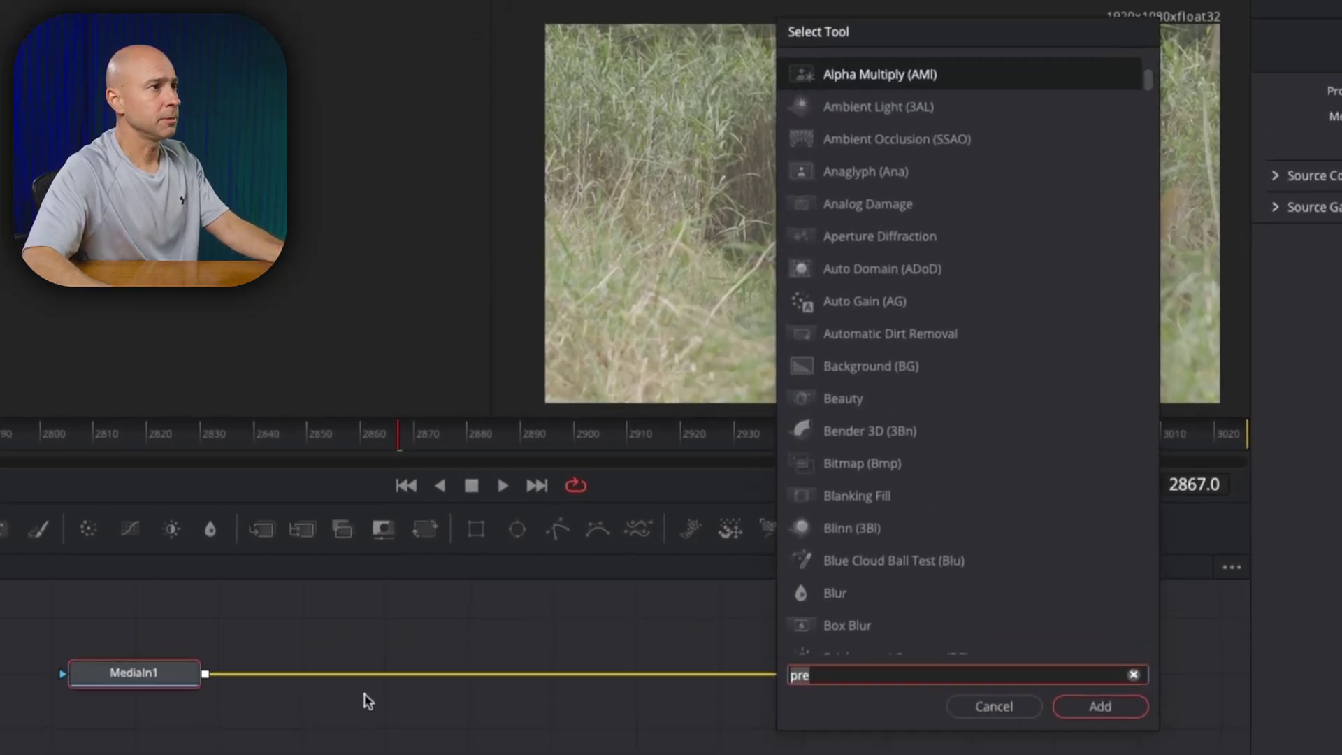
key(BackSpace)
key(BackSpace)
key(BackSpace)
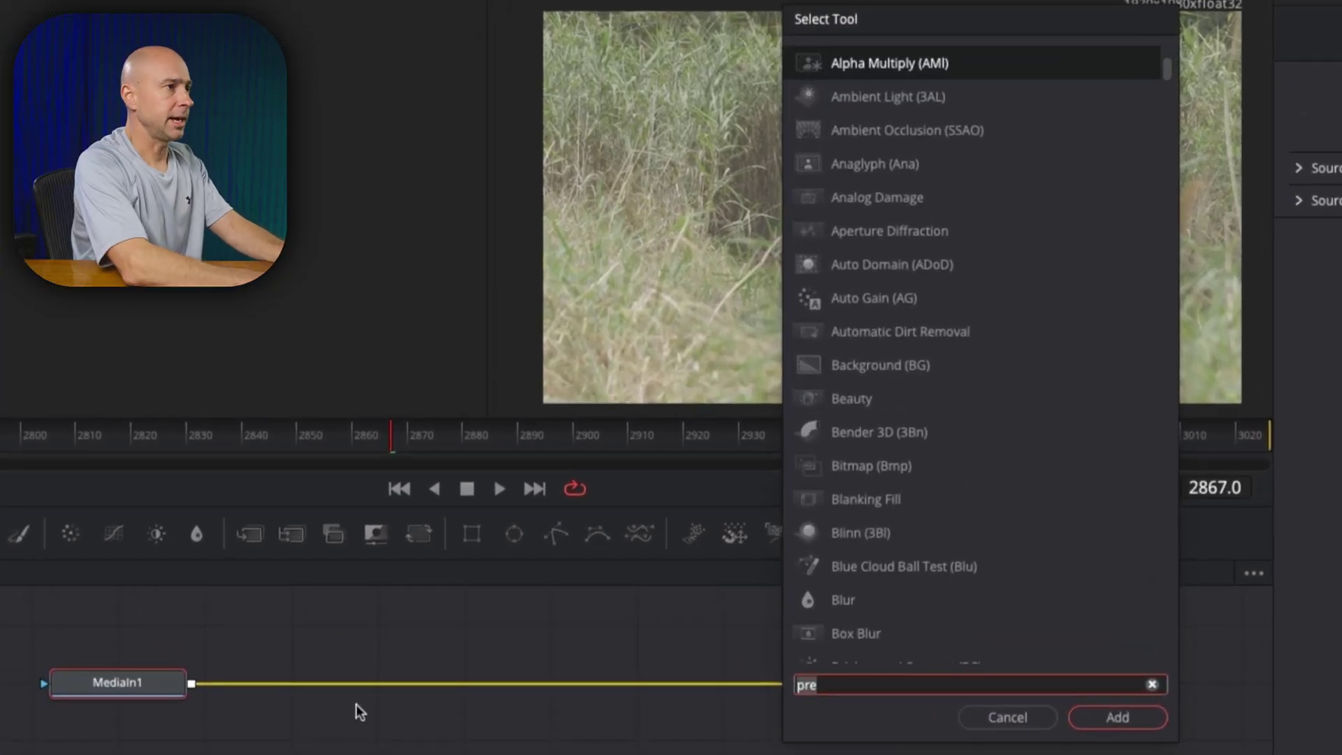
text(ma)
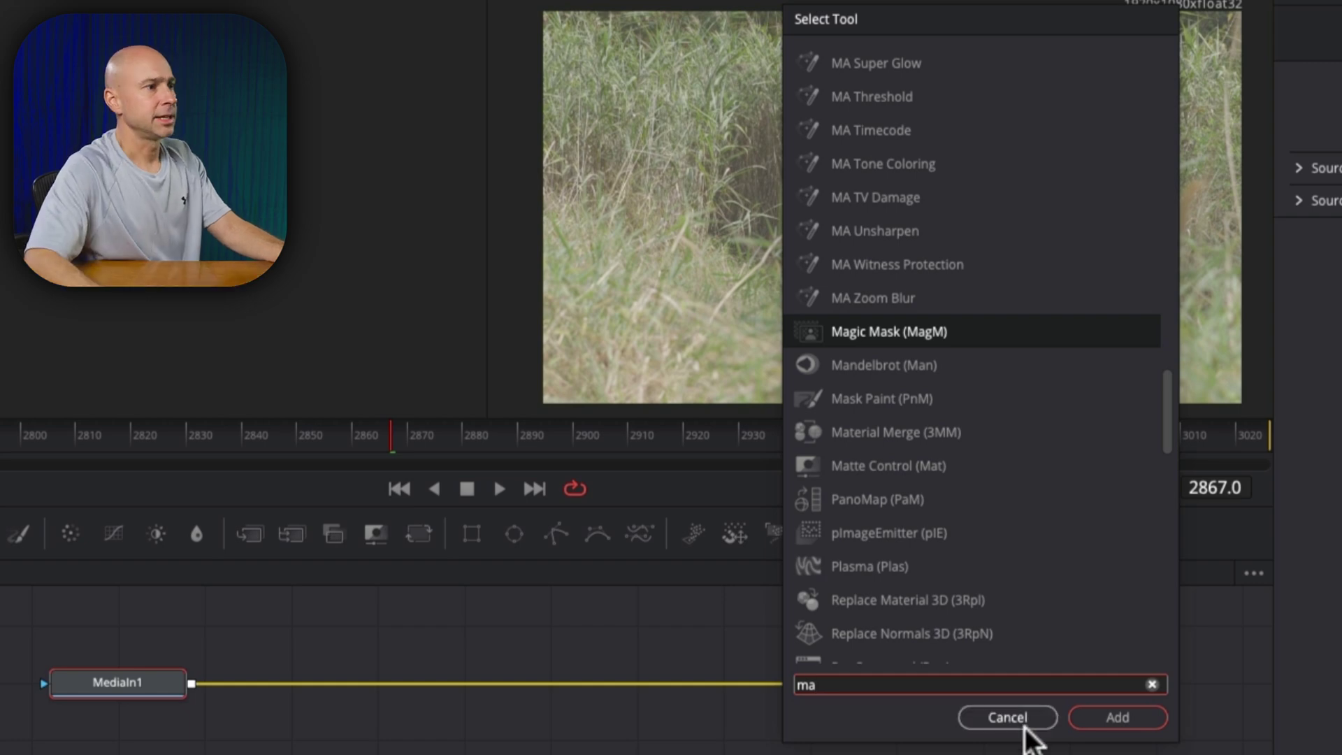
click(1116, 717)
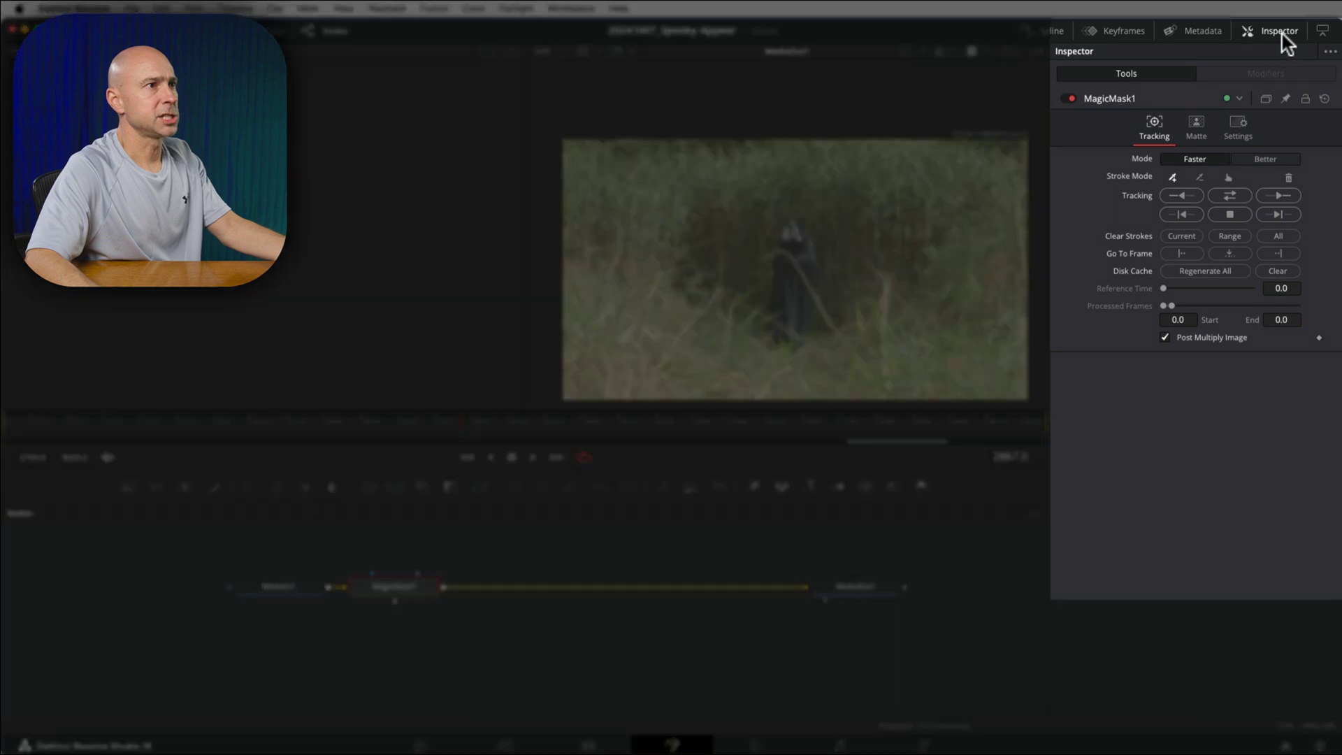
click(1280, 33)
click(1280, 33)
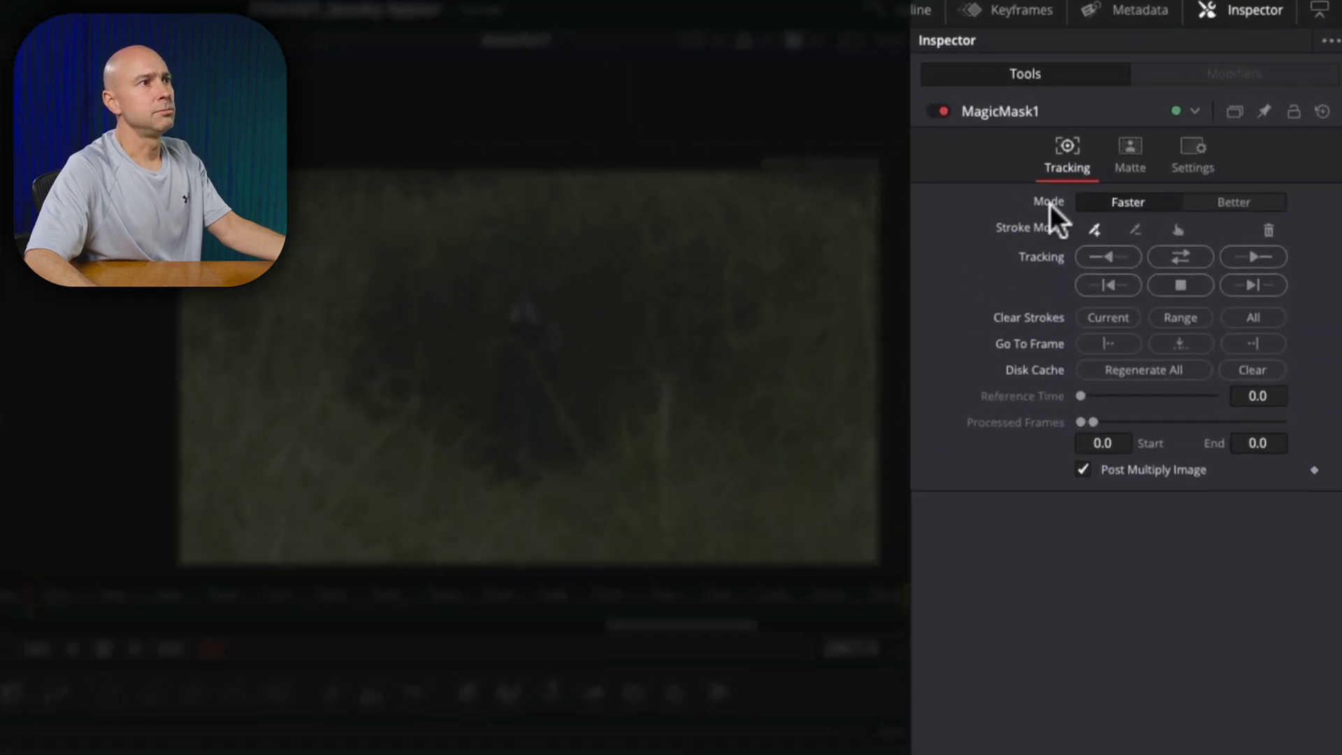
click(1218, 202)
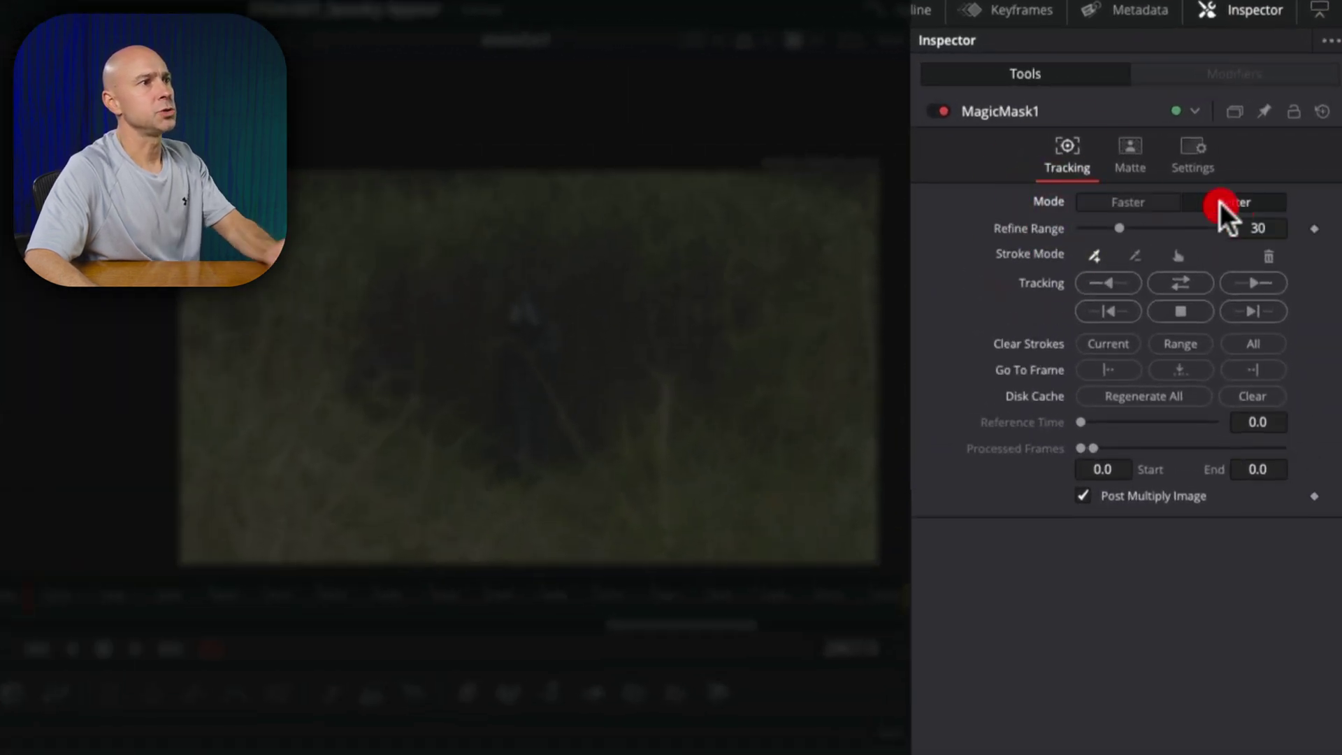
Step: Draw add strokes over the figure's robe, head and shoulder
click(1093, 256)
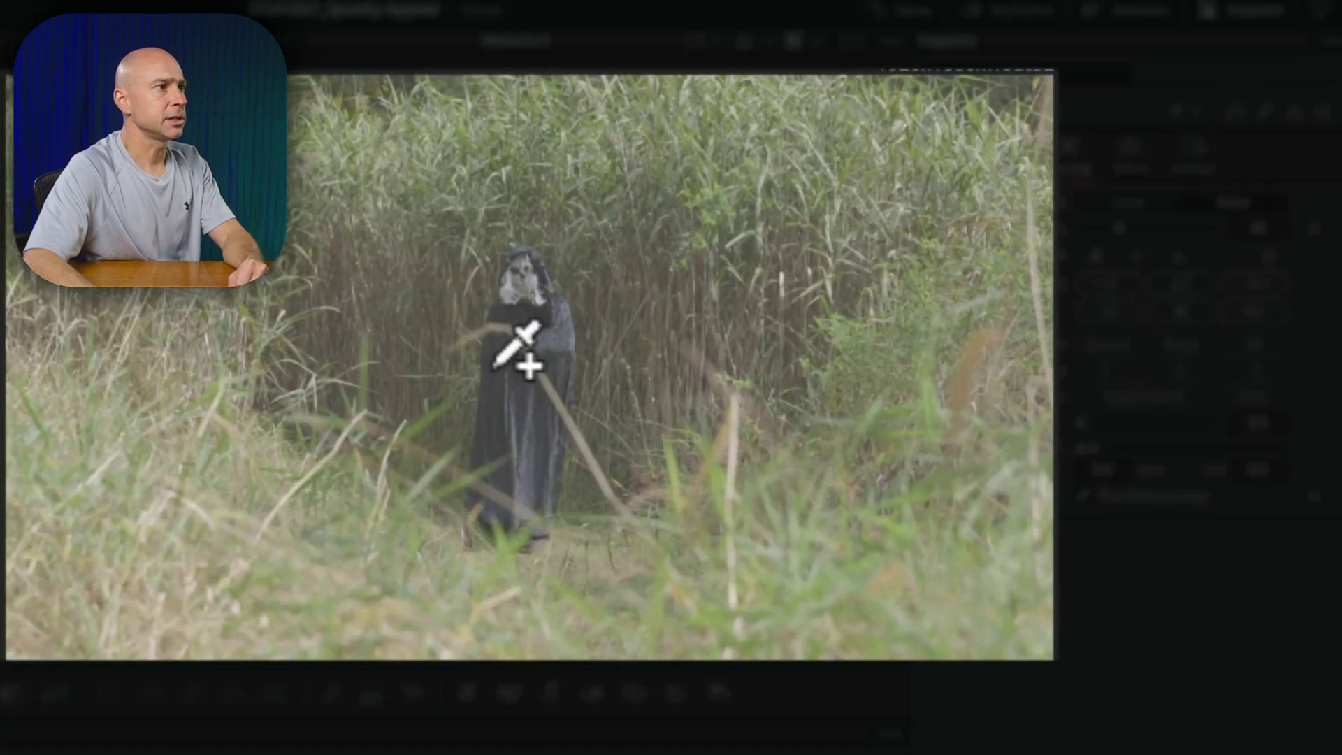
mouse_move(506, 369)
mouse_down()
mouse_move(537, 426)
mouse_move(545, 485)
mouse_move(496, 431)
mouse_up()
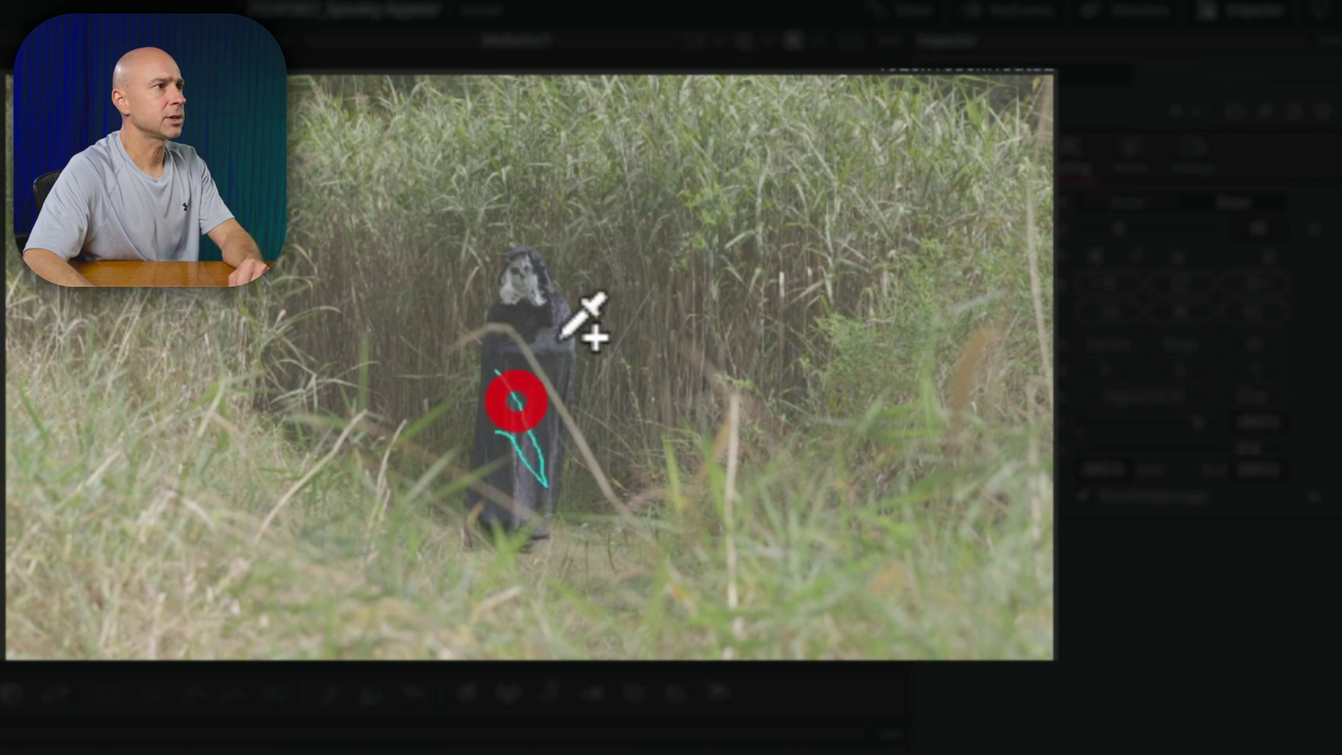
mouse_move(517, 300)
mouse_down()
mouse_move(549, 336)
mouse_move(563, 341)
mouse_move(563, 313)
mouse_up()
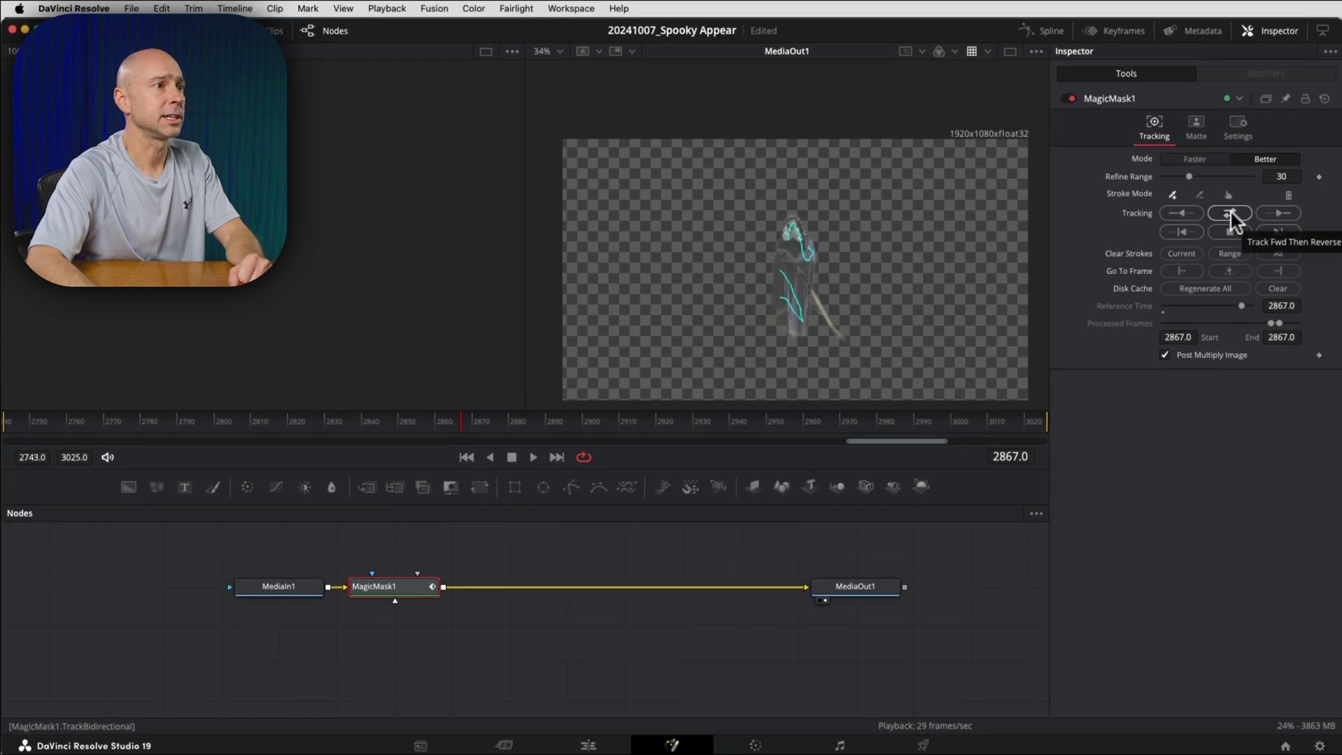
Step: Track the mask forward then reverse across frames 2743–3011, and switch Stroke Mode to subtract
click(1231, 212)
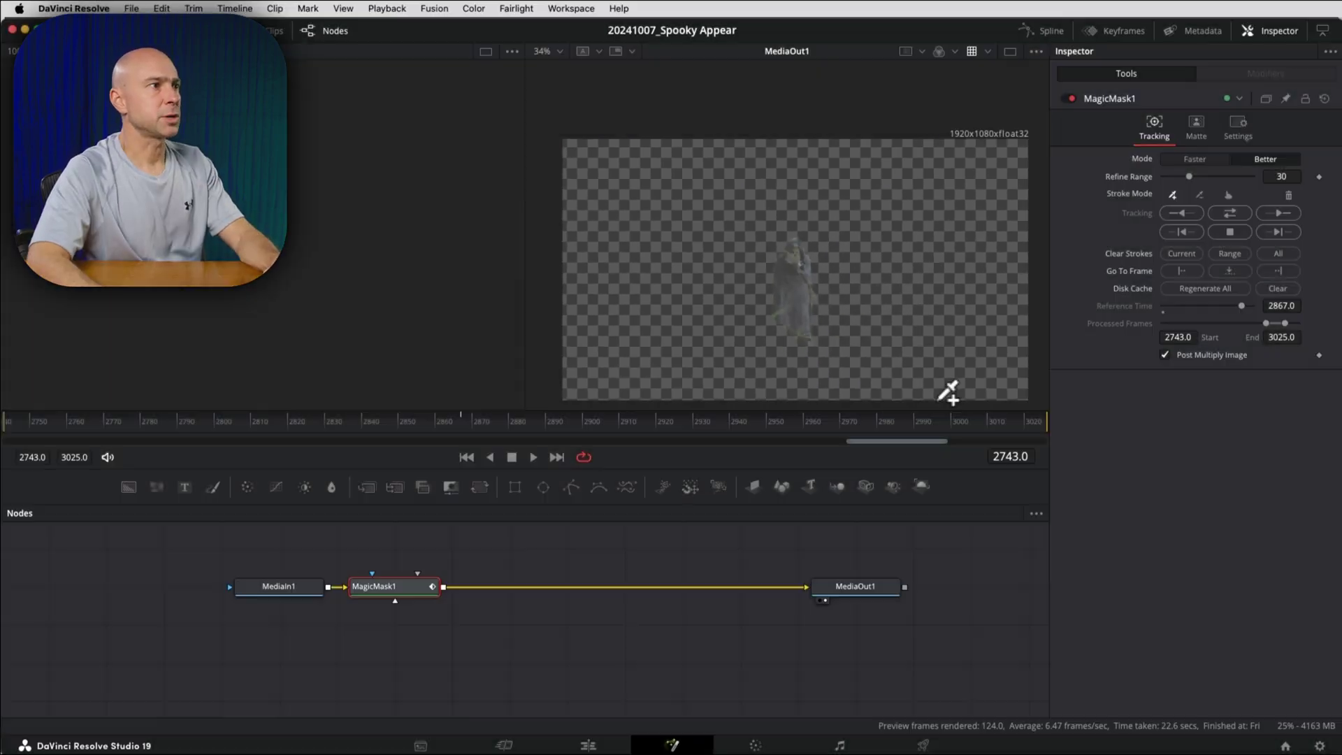
drag(875, 425, 992, 427)
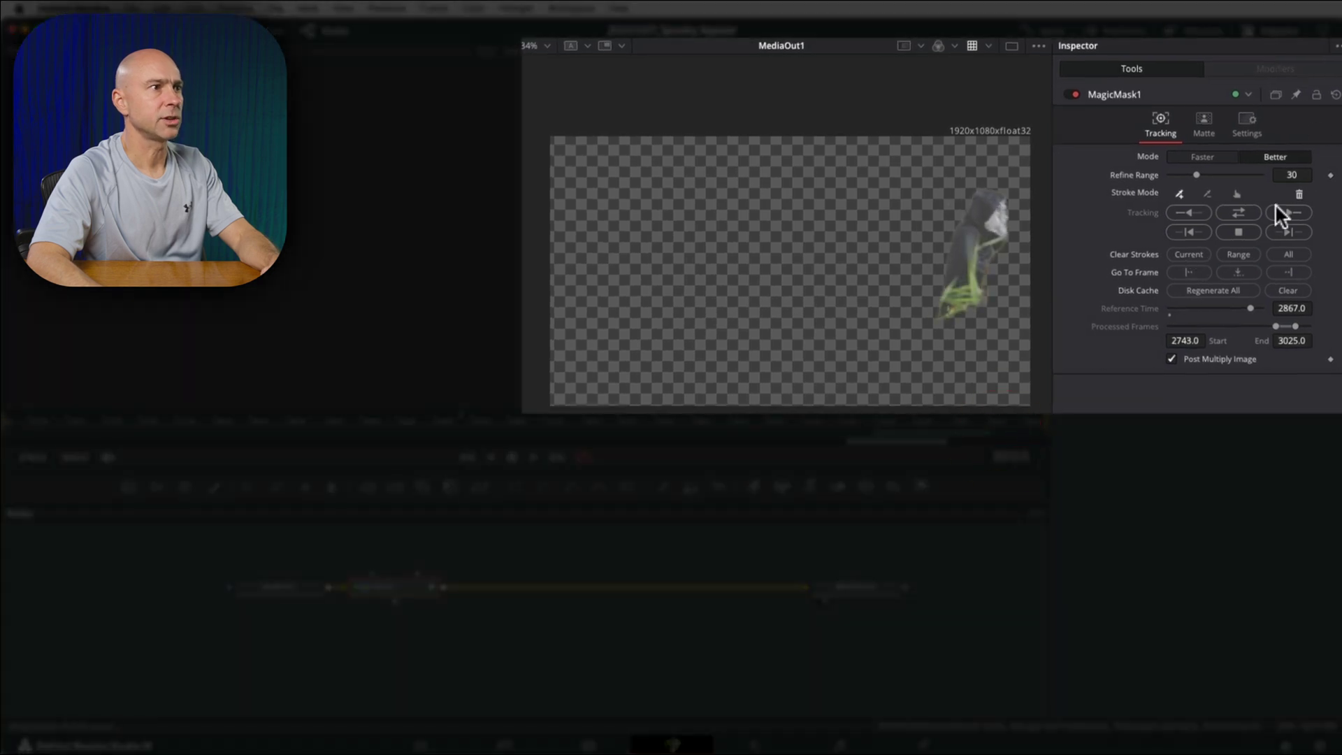
click(1208, 193)
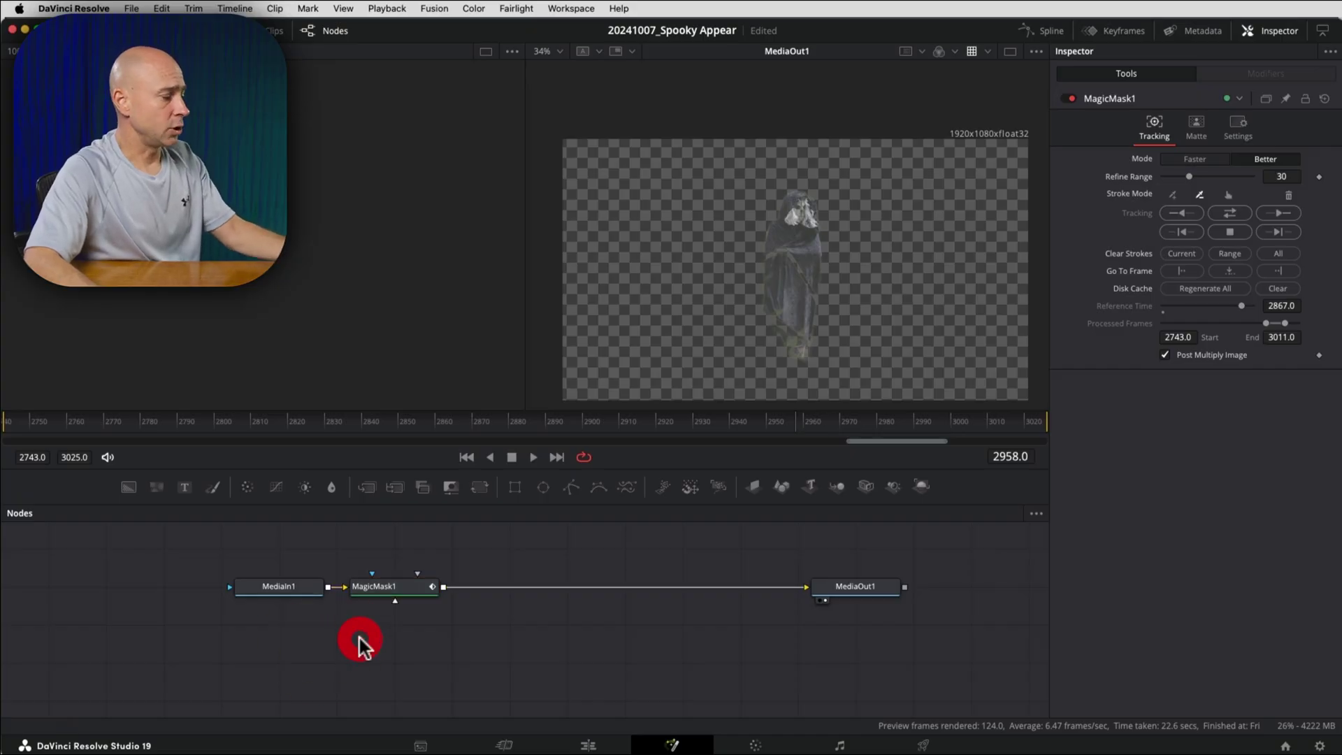
Step: Add a pEmitter node followed by a pTurbulence node
key(shift+space)
text(ma)
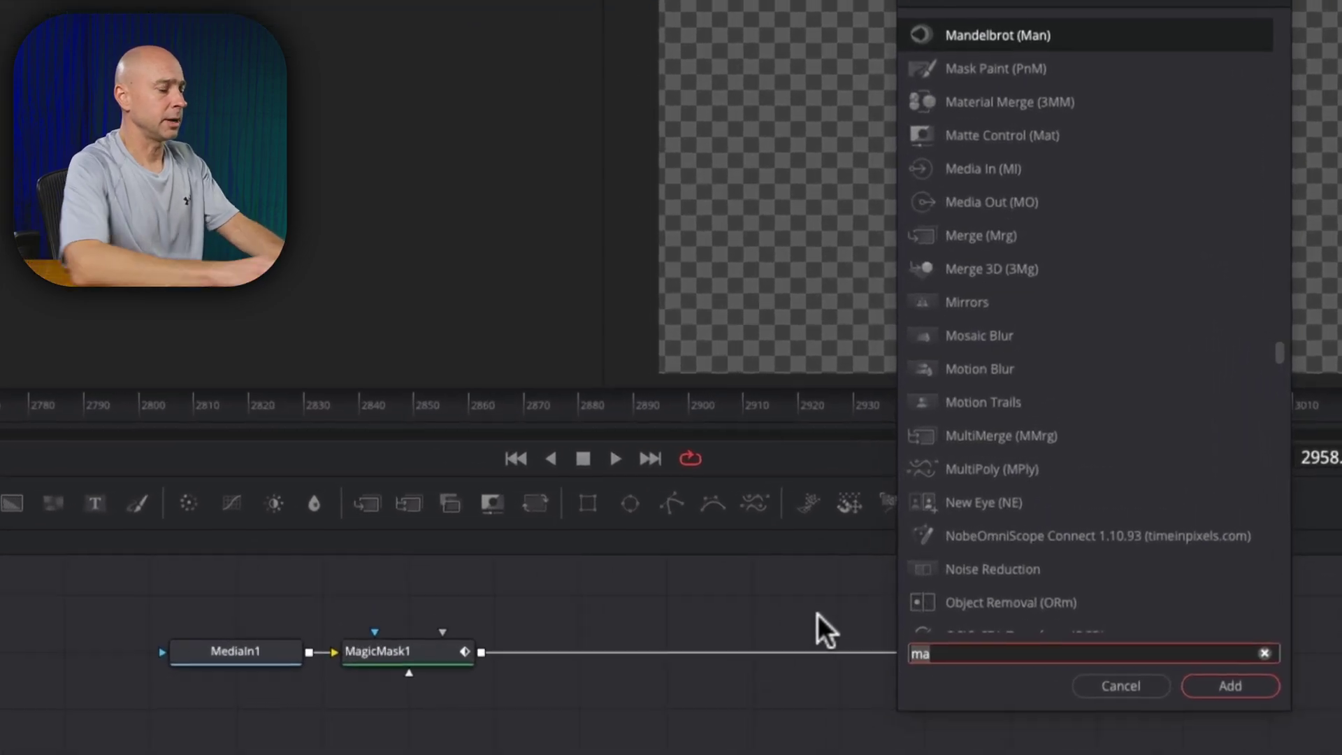
key(BackSpace)
key(BackSpace)
text(p)
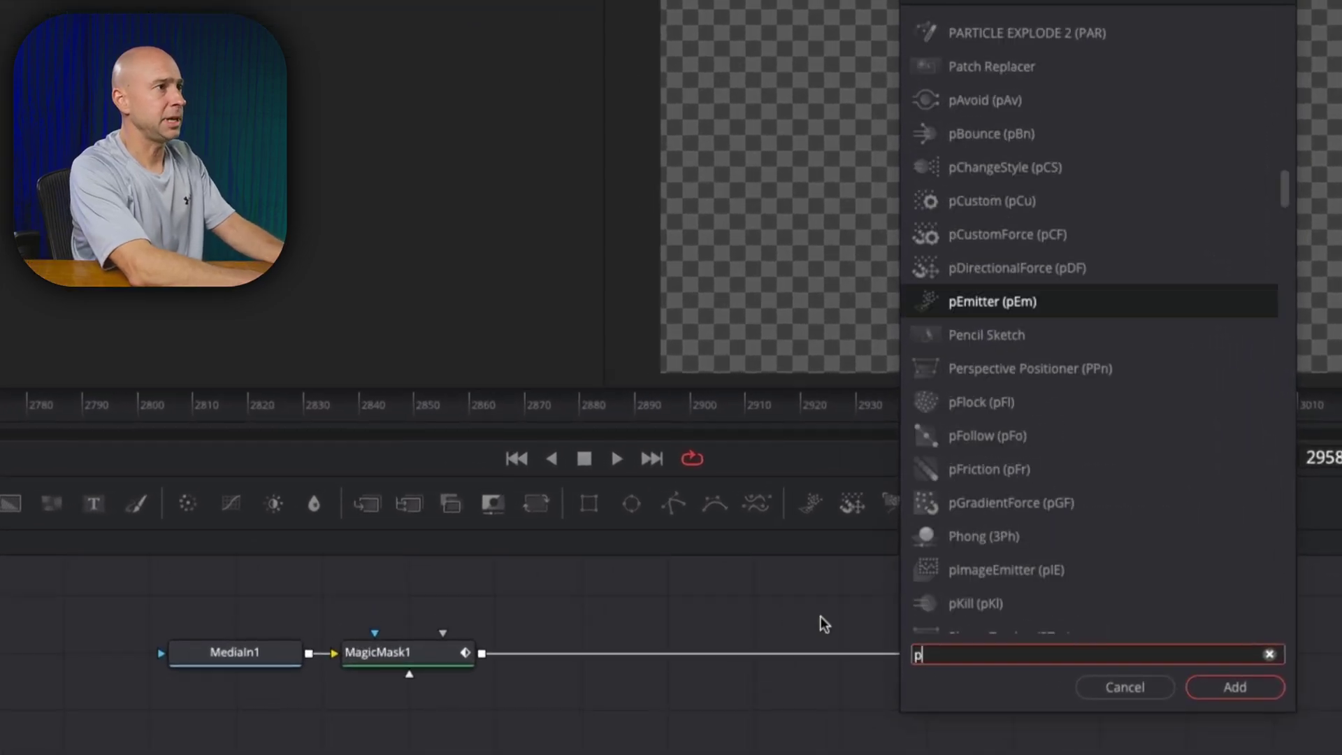
text(e)
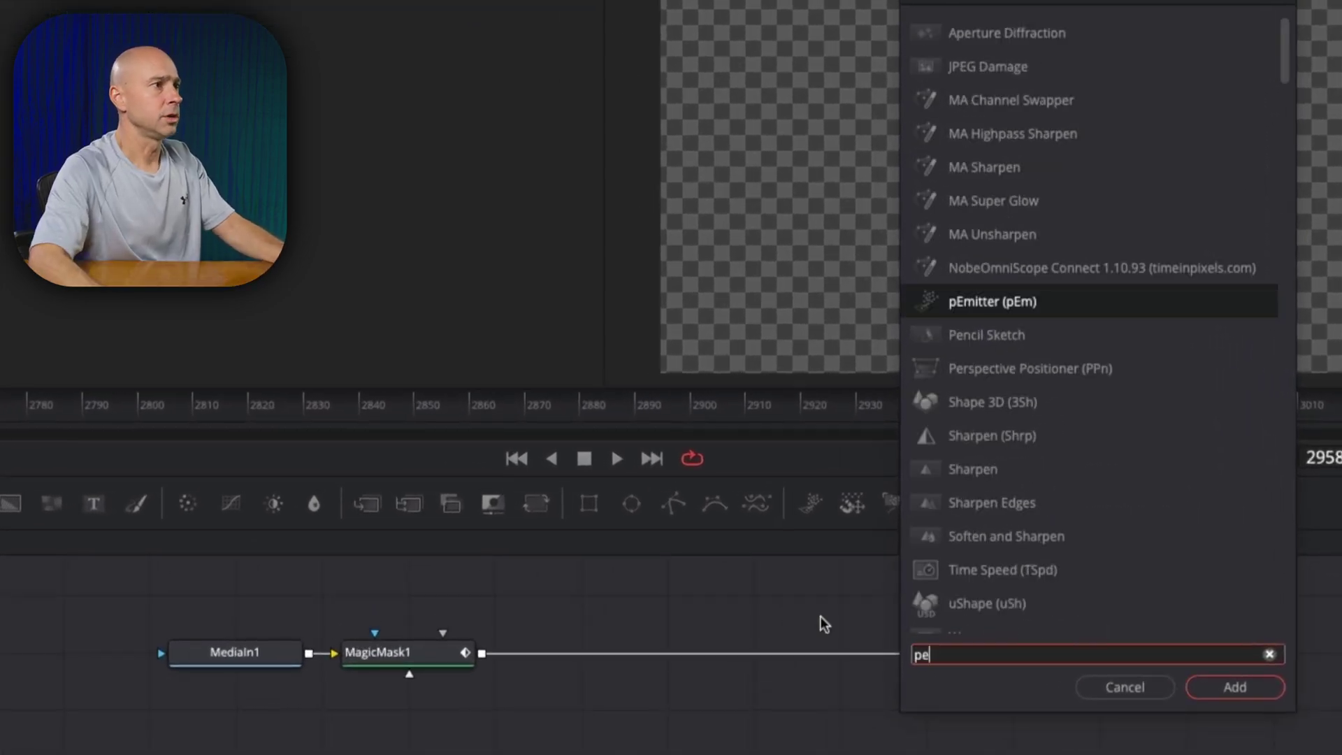
click(1230, 689)
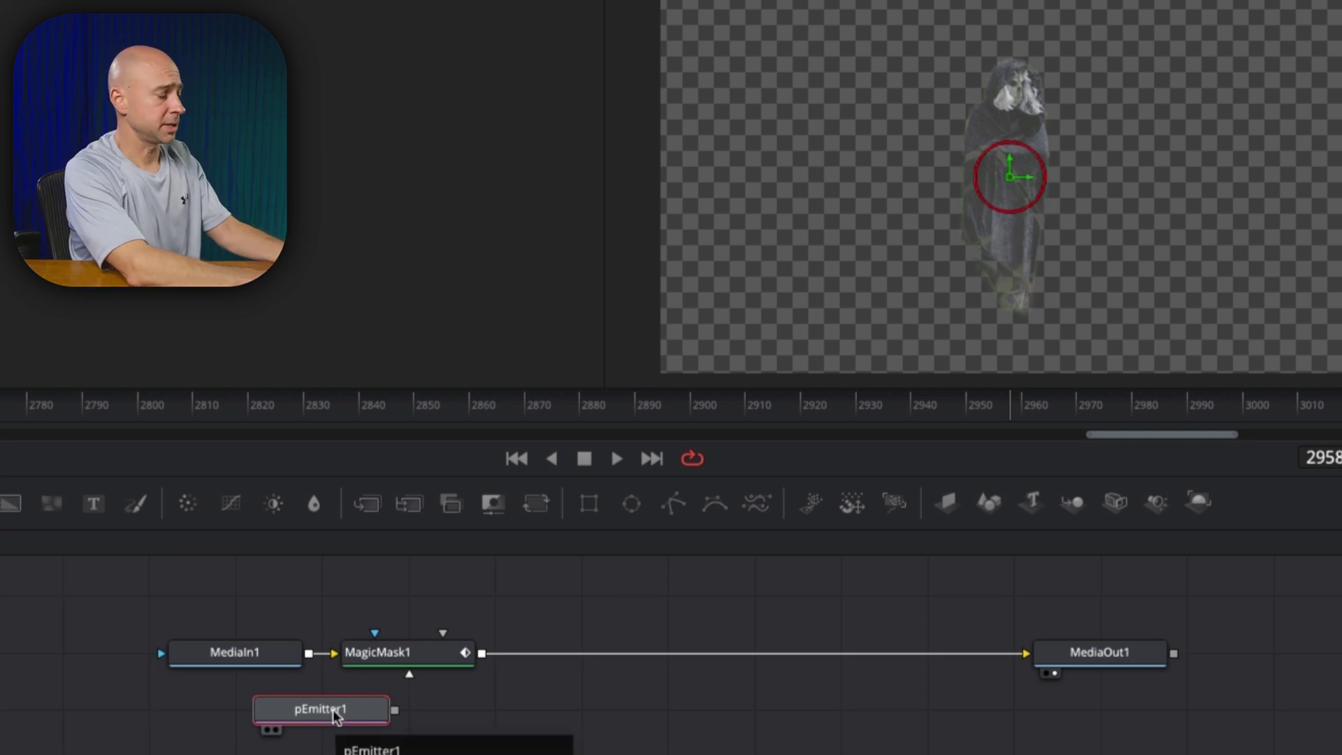
key(shift+space)
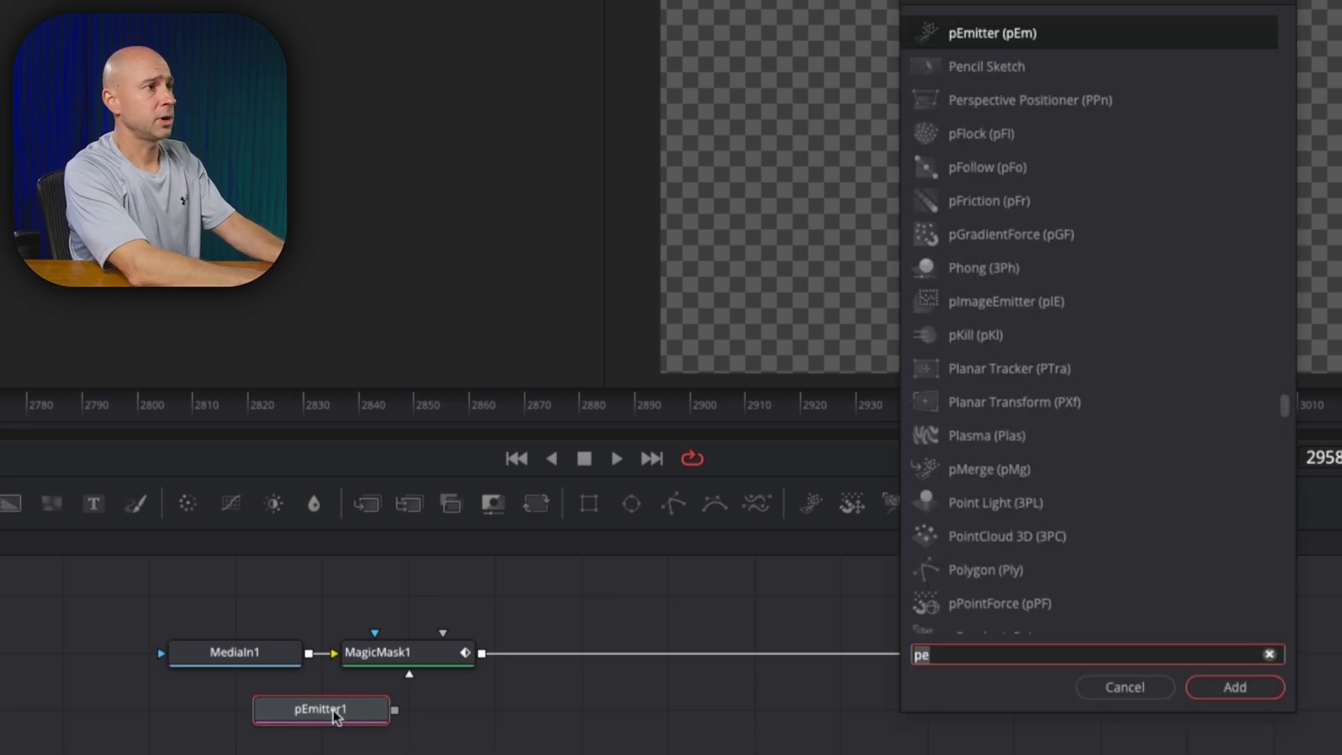
key(BackSpace)
text(ptur)
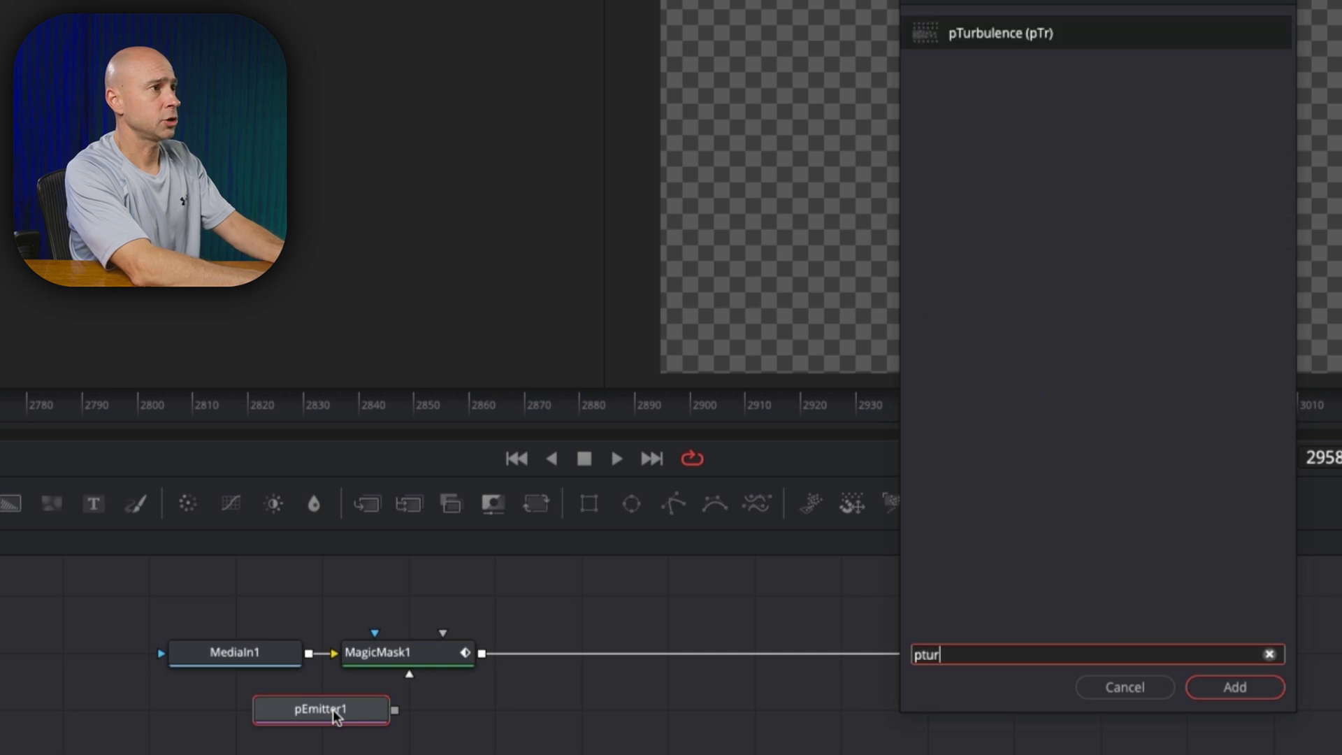
click(1253, 687)
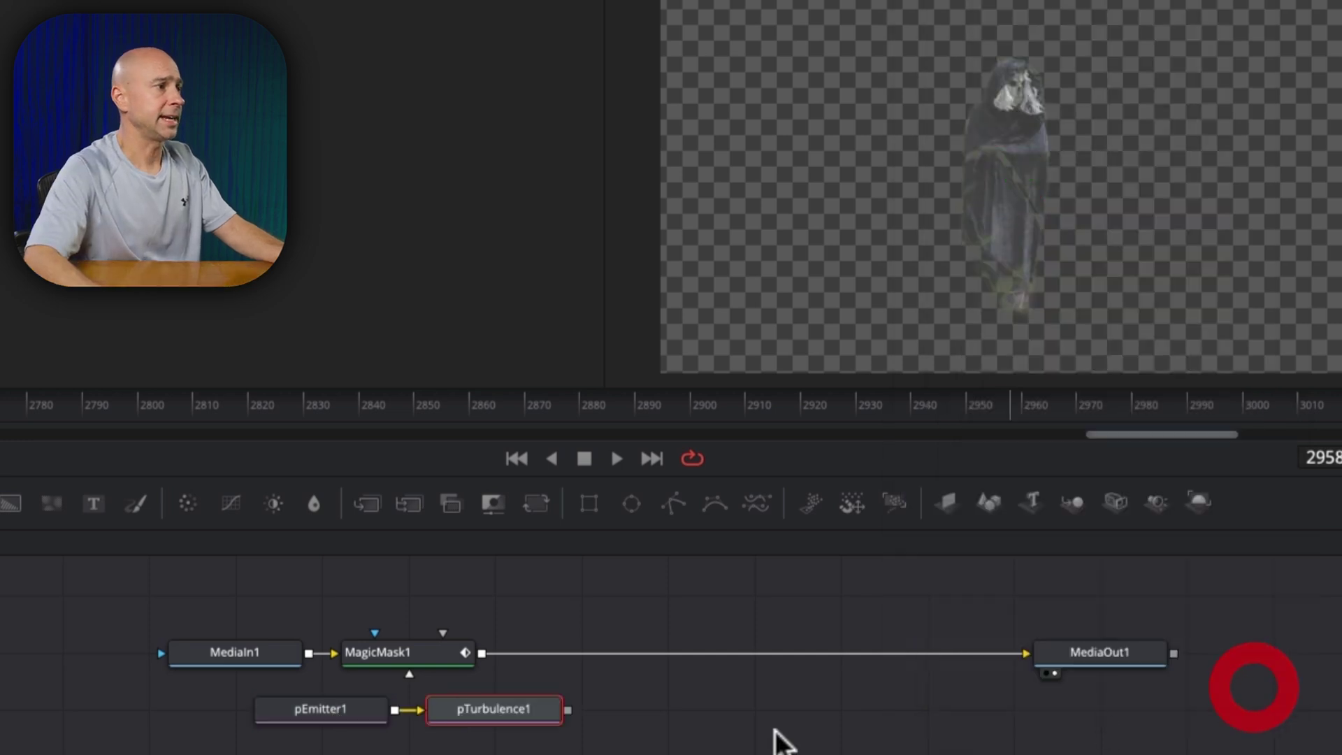
Step: Insert pRender after pTurbulence1 and select the three particle nodes
click(543, 705)
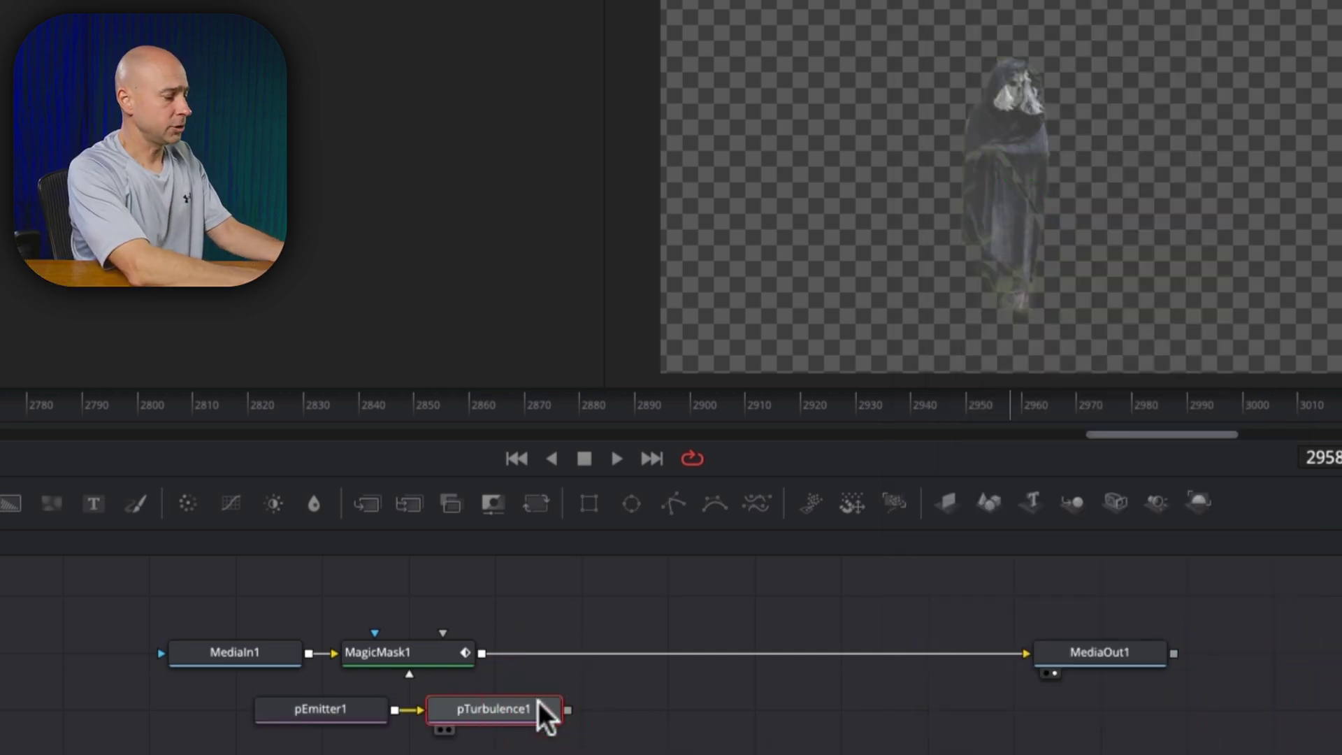
key(shift+space)
key(BackSpace)
key(BackSpace)
key(BackSpace)
key(BackSpace)
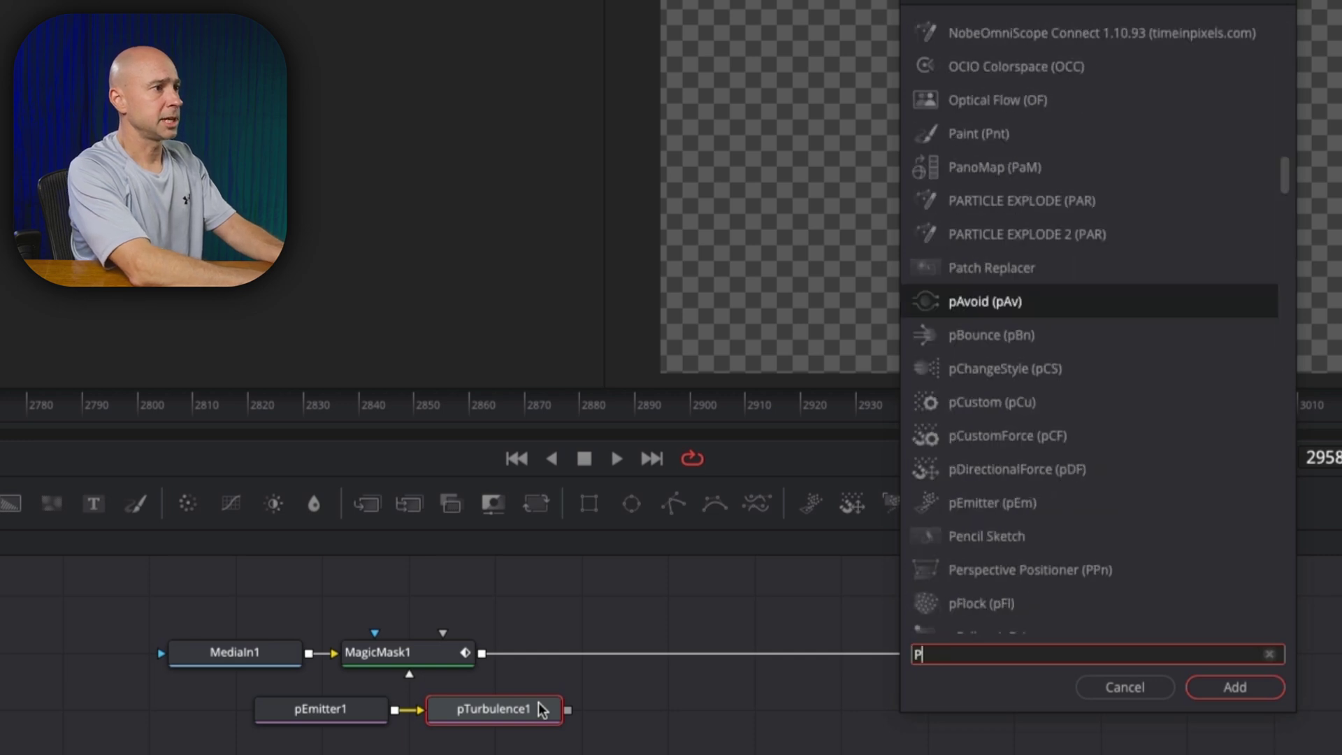
text(ren)
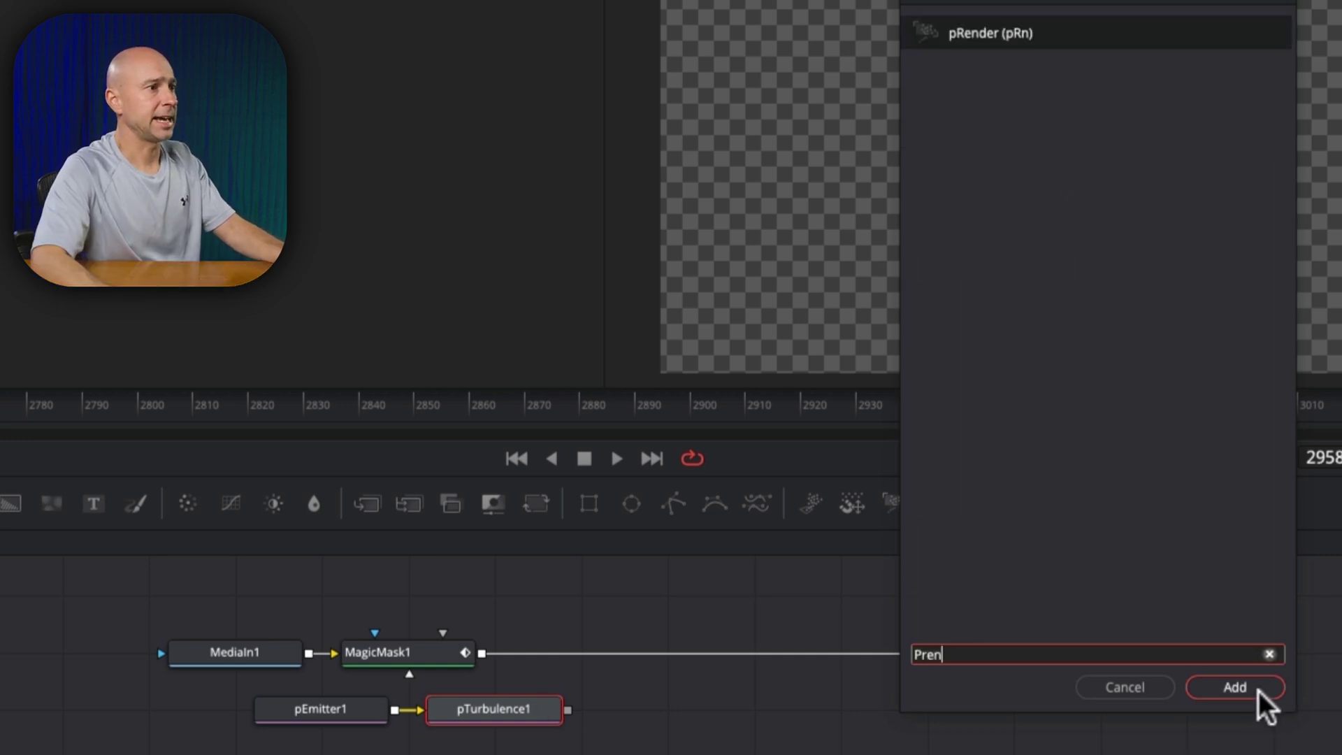
click(1237, 688)
drag(534, 690, 279, 718)
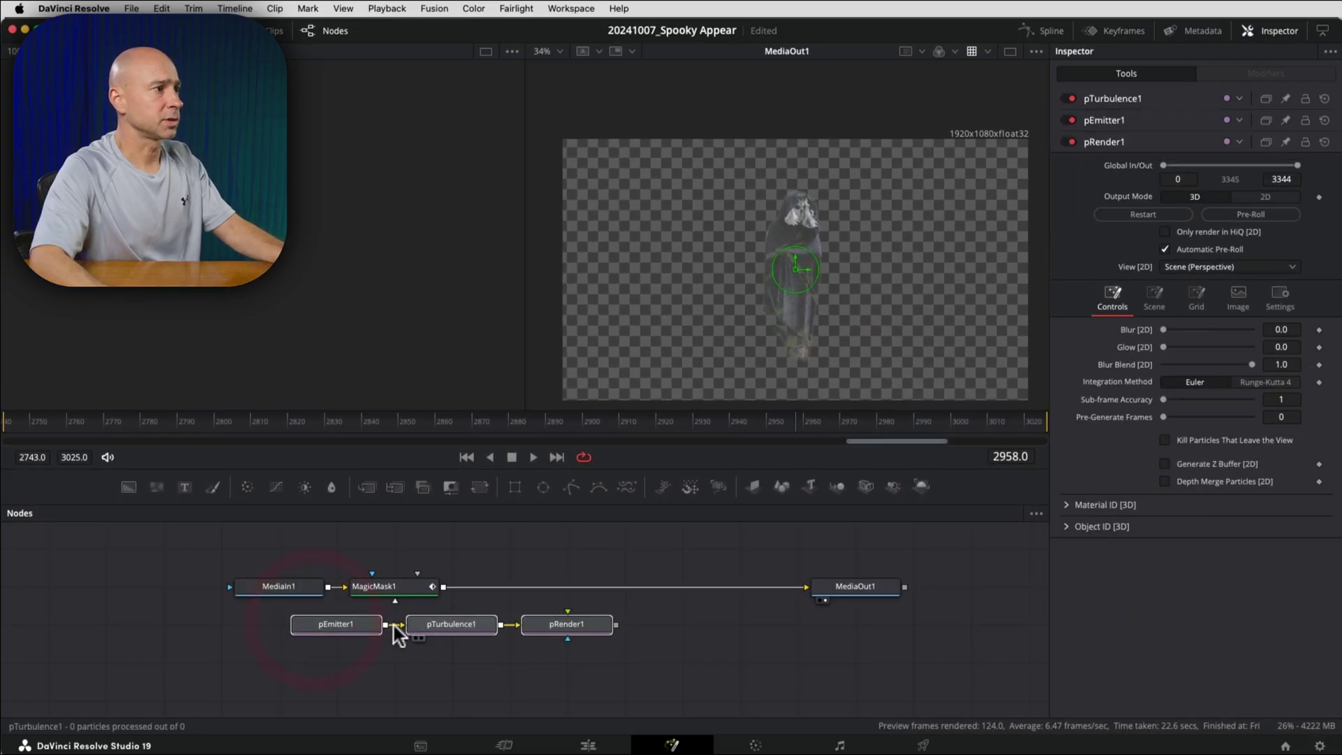
Step: Move the particle nodes under MagicMask1 and merge pRender1 into it as Merge1
drag(427, 707, 259, 752)
mouse_move(294, 655)
mouse_down()
mouse_move(242, 635)
mouse_move(279, 669)
mouse_up()
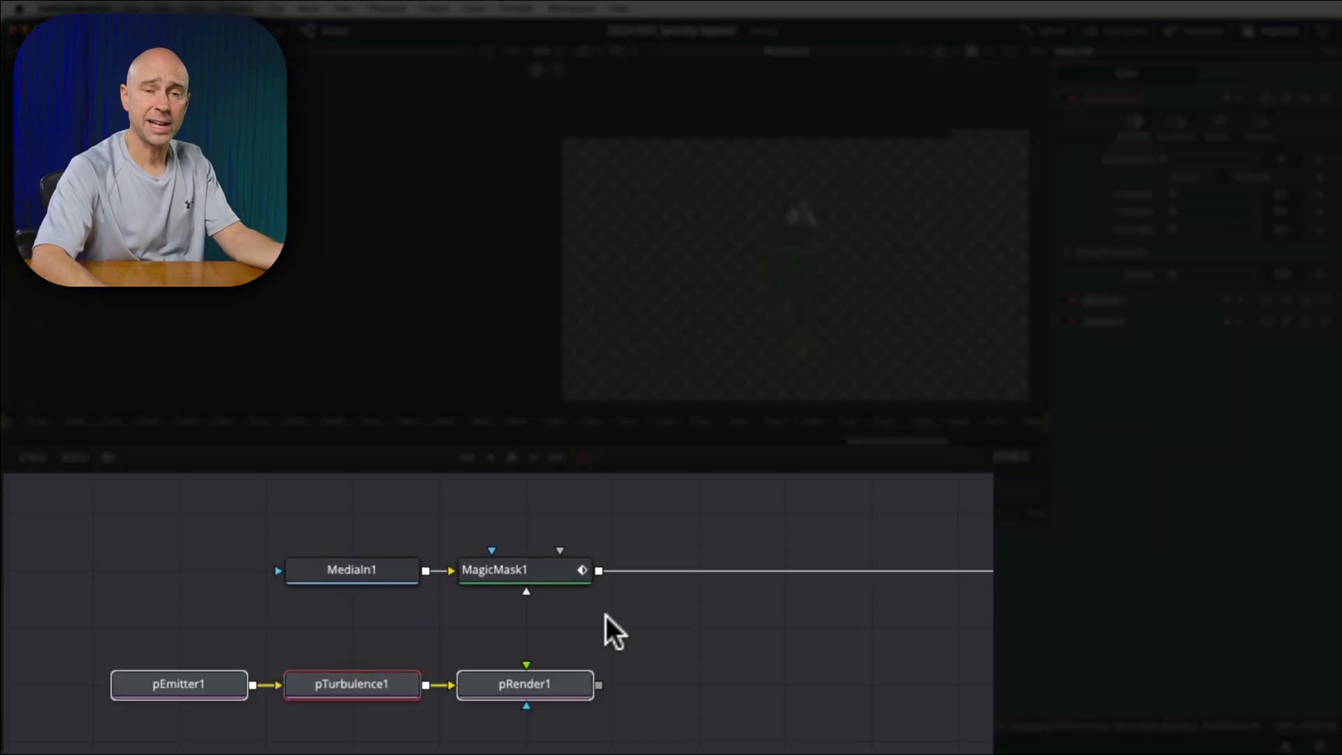
click(531, 683)
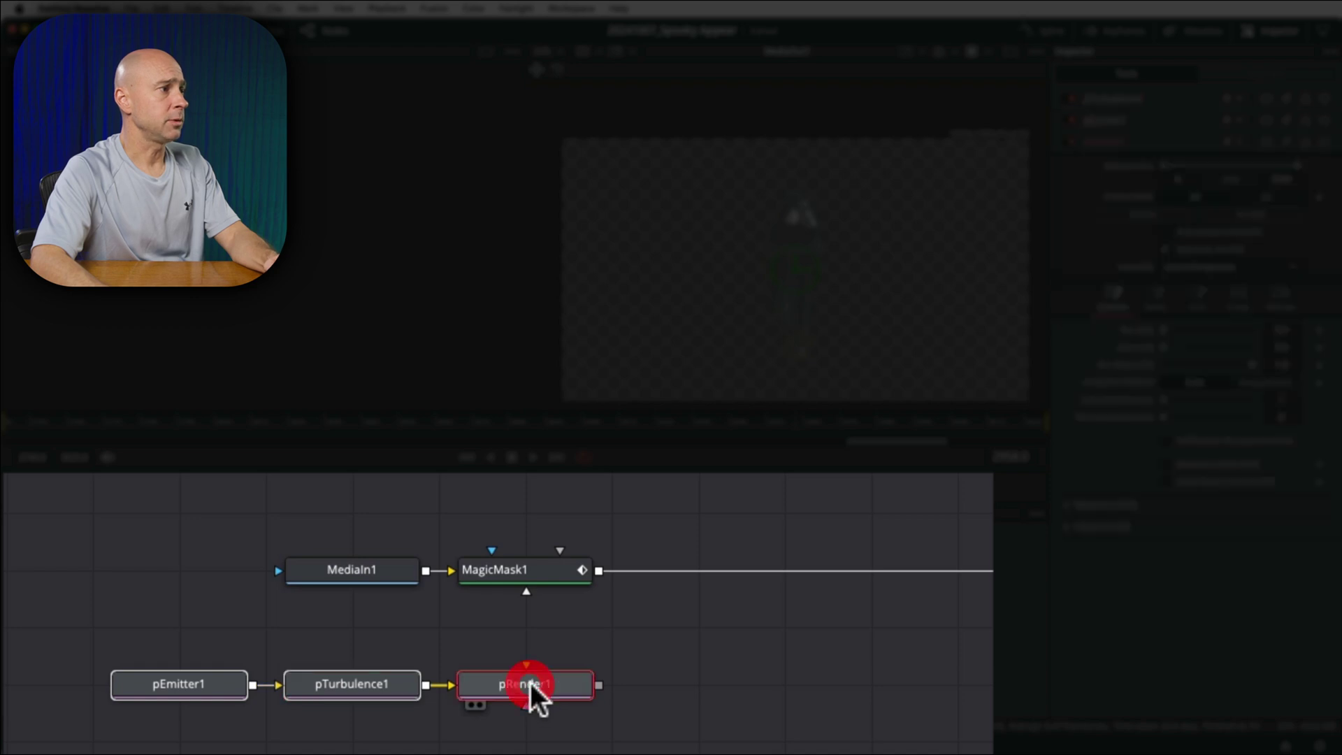
drag(598, 685, 595, 569)
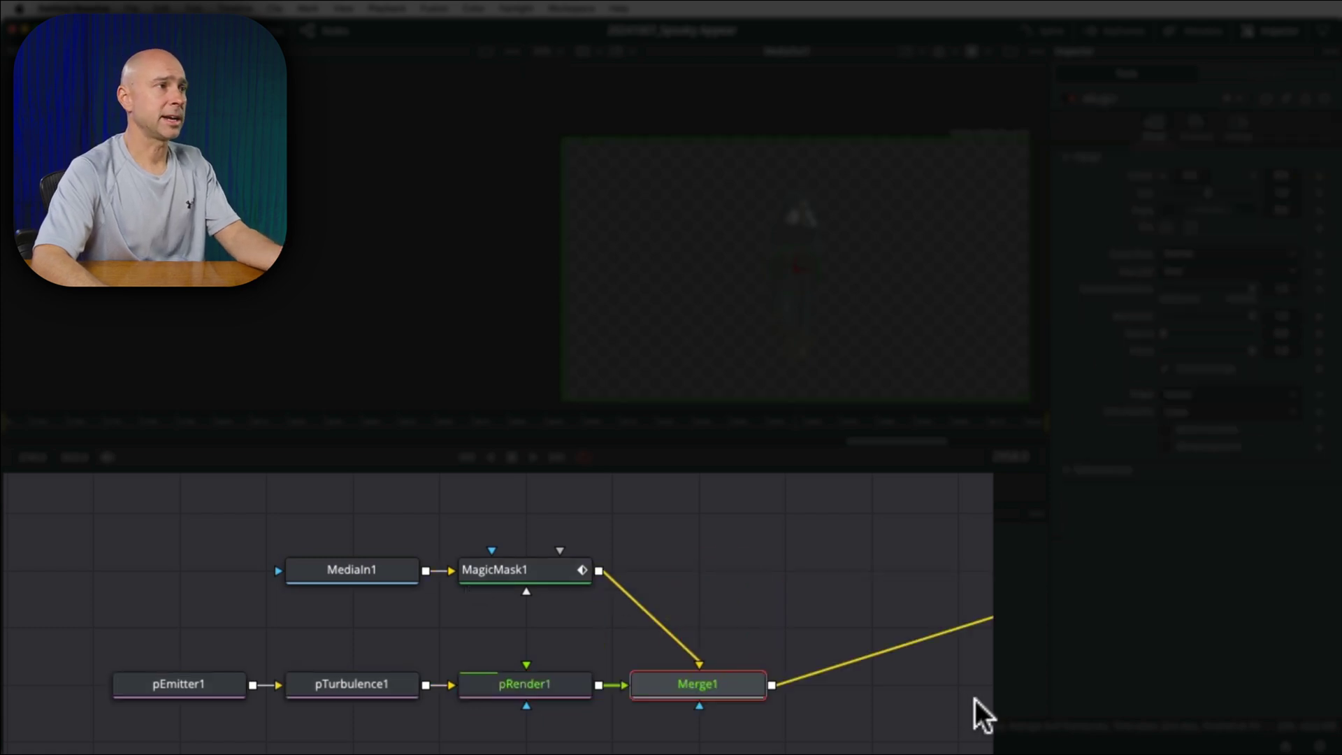
click(904, 707)
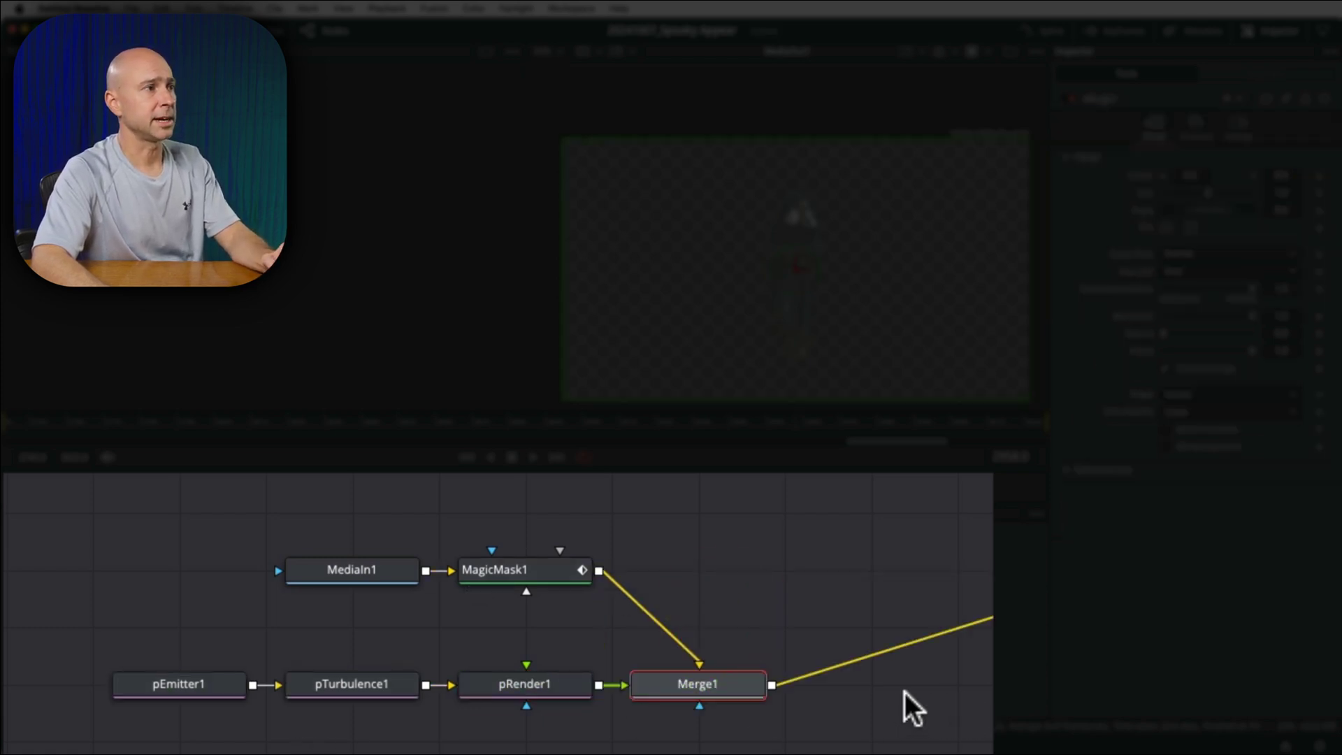
scroll(904, 706, left, 10)
scroll(895, 652, right, 3)
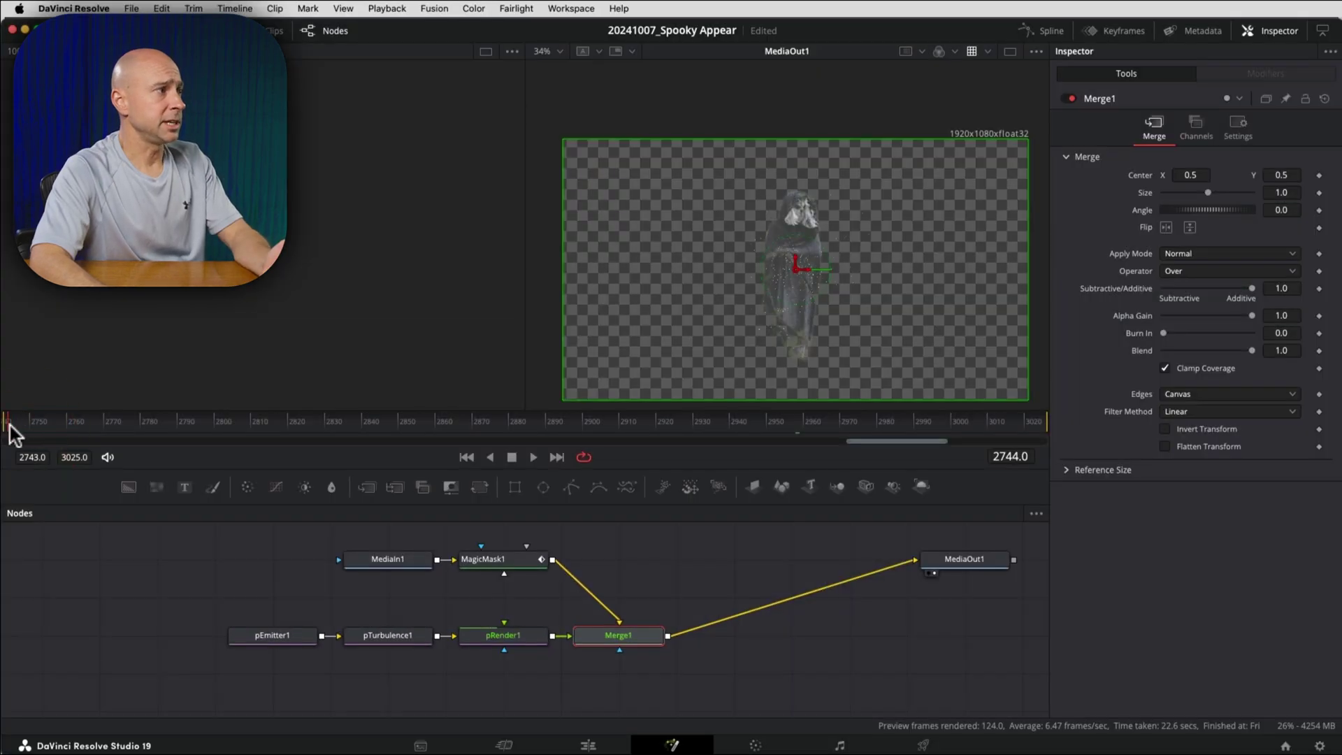
Step: At the clip start, widen pEmitter1's region circle to surround the whole figure
click(9, 424)
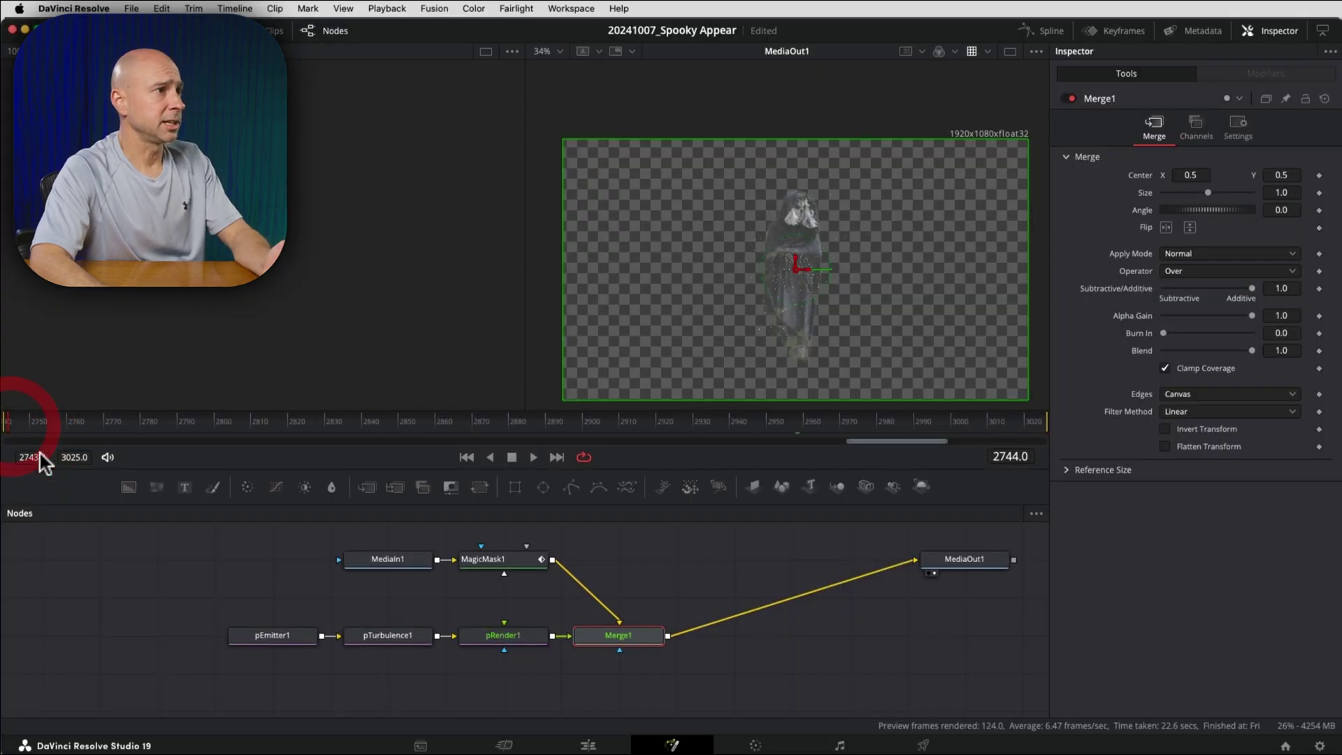
click(279, 635)
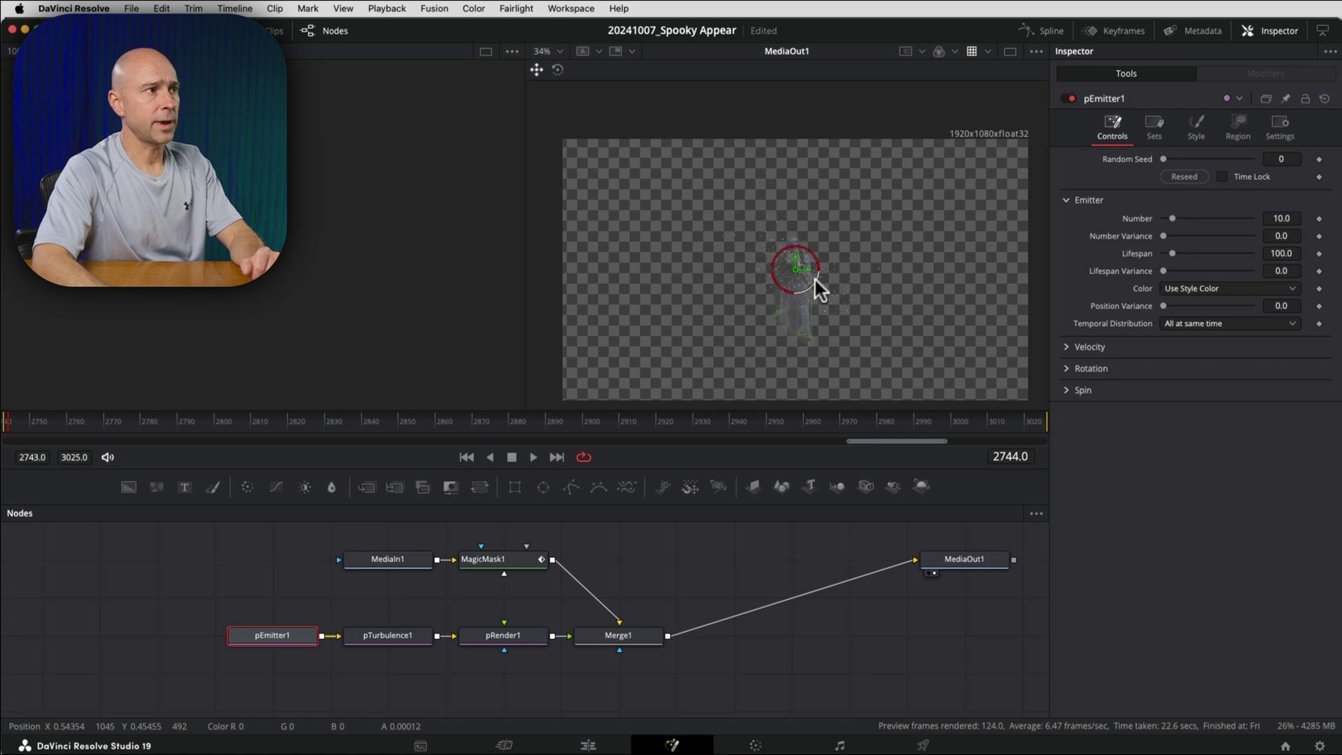
drag(816, 283, 840, 333)
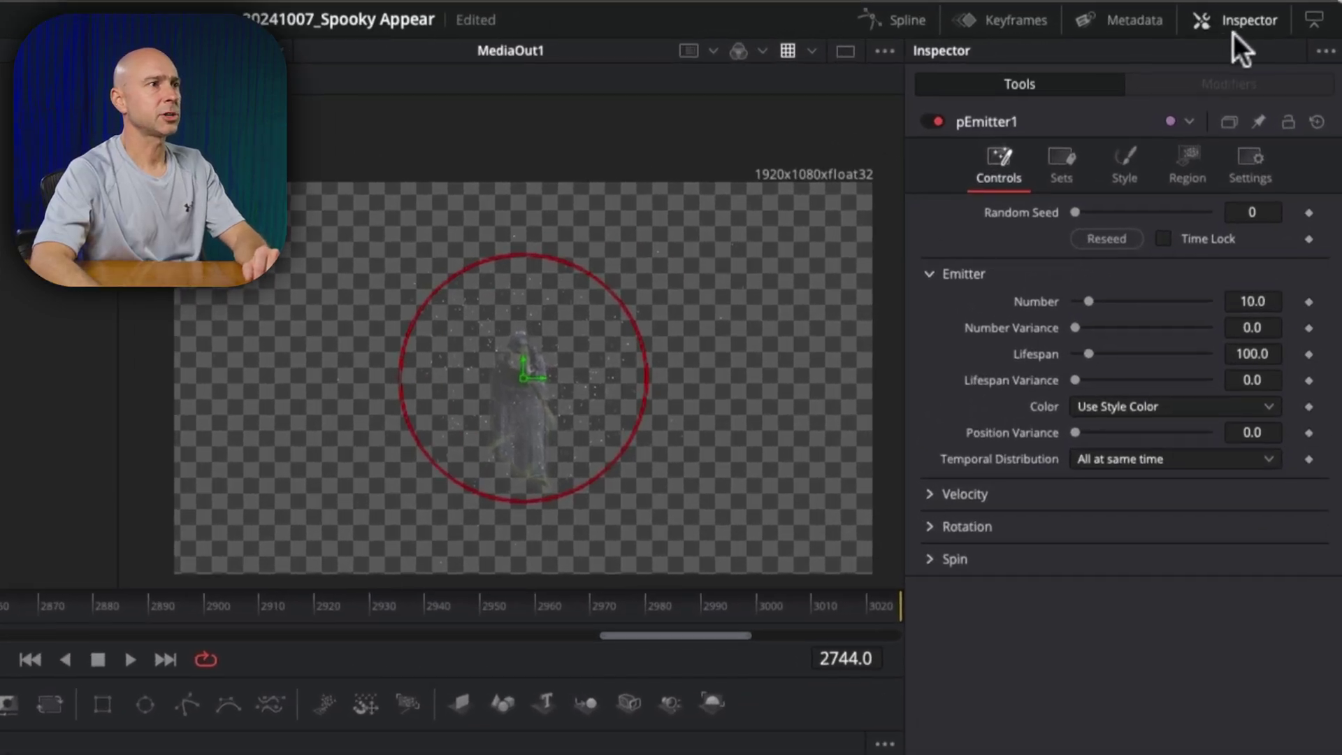
click(1268, 30)
Step: Set pEmitter1's particle Style to Blob
click(1268, 30)
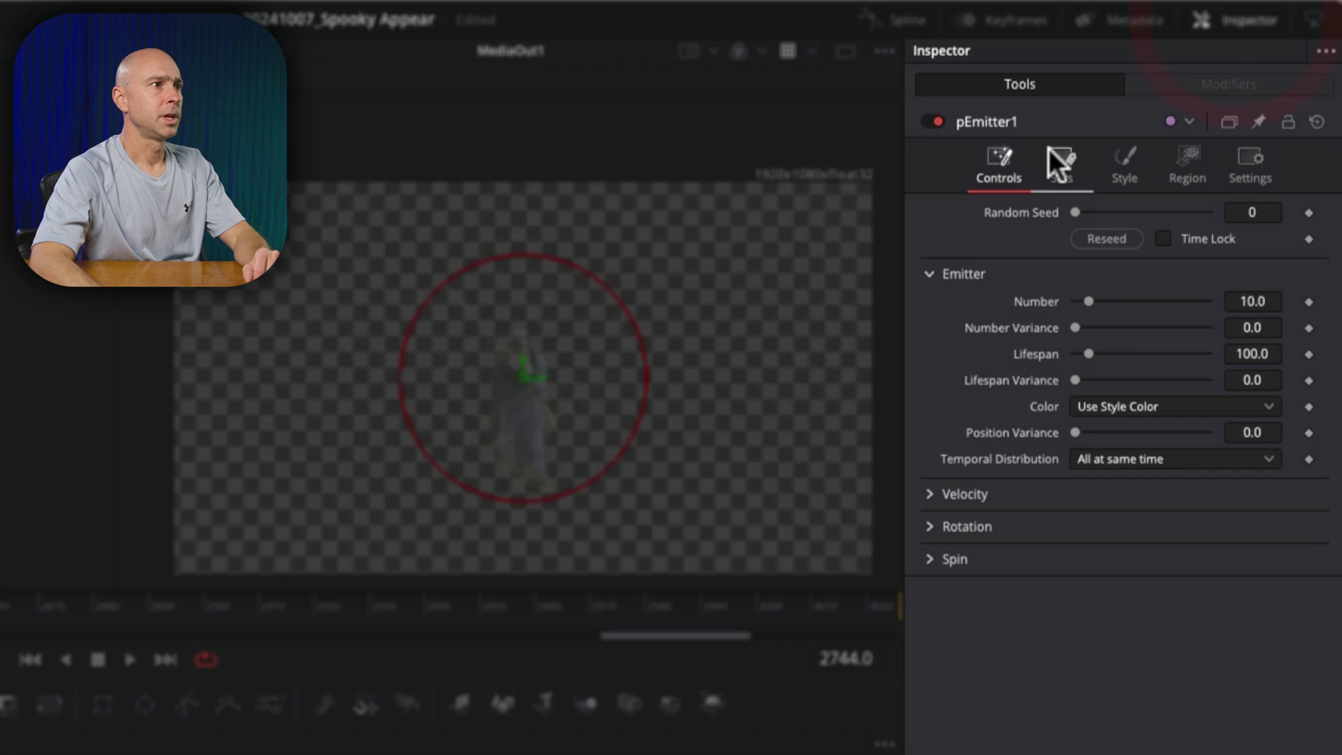
click(1124, 167)
click(1118, 236)
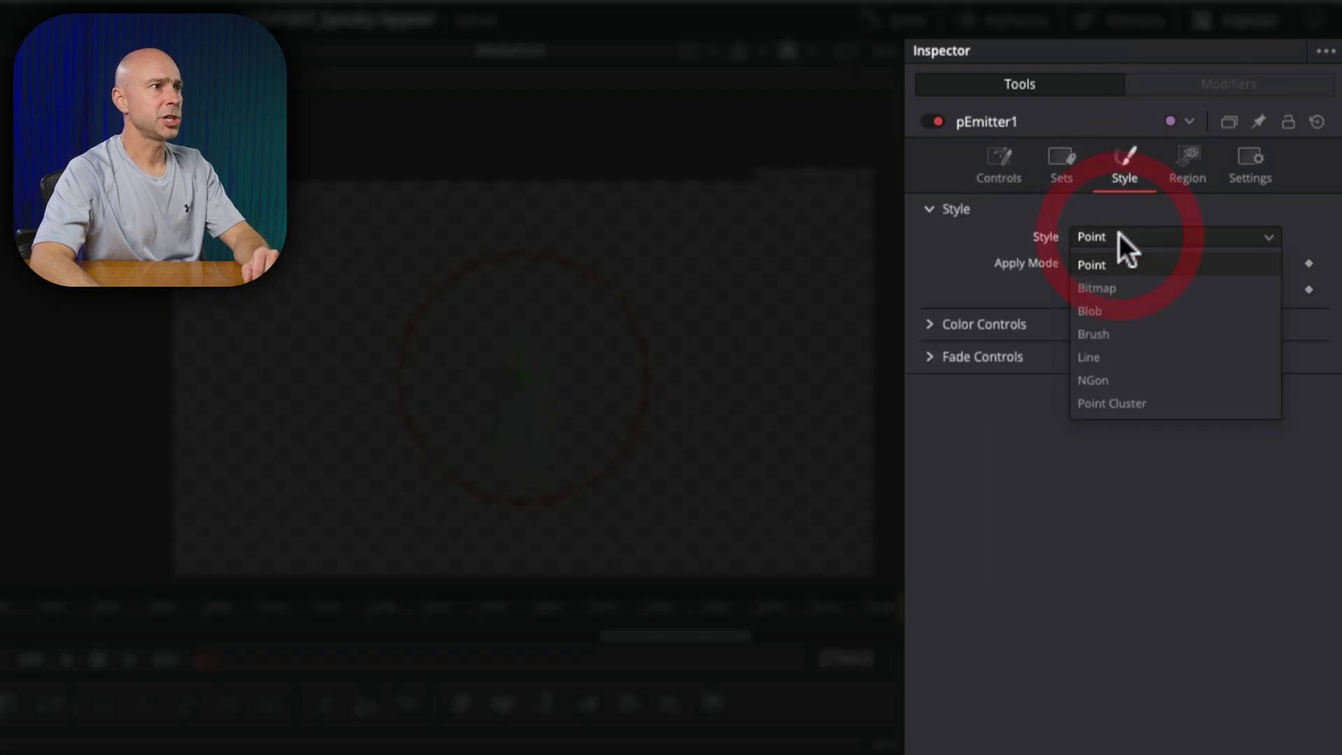
click(1097, 311)
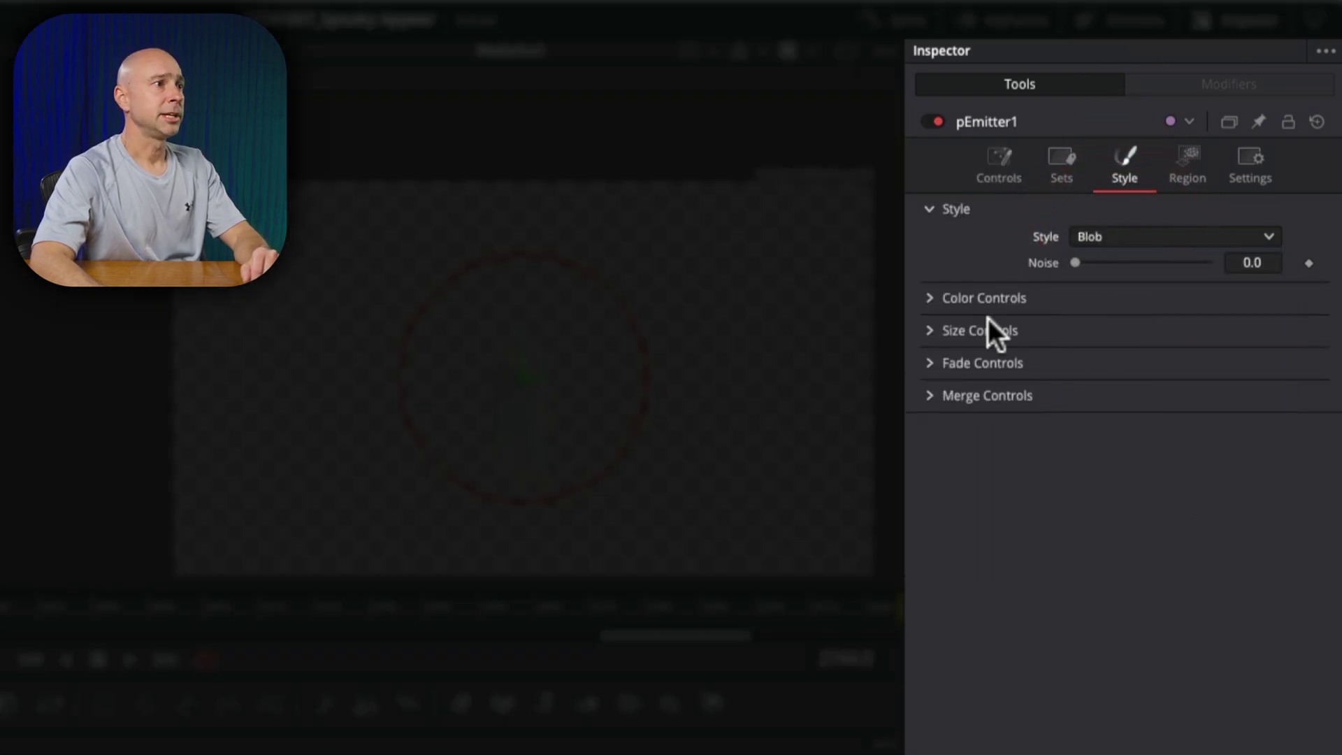
Step: Colour the particles pale yellow with alpha lowered to 0.756
click(929, 298)
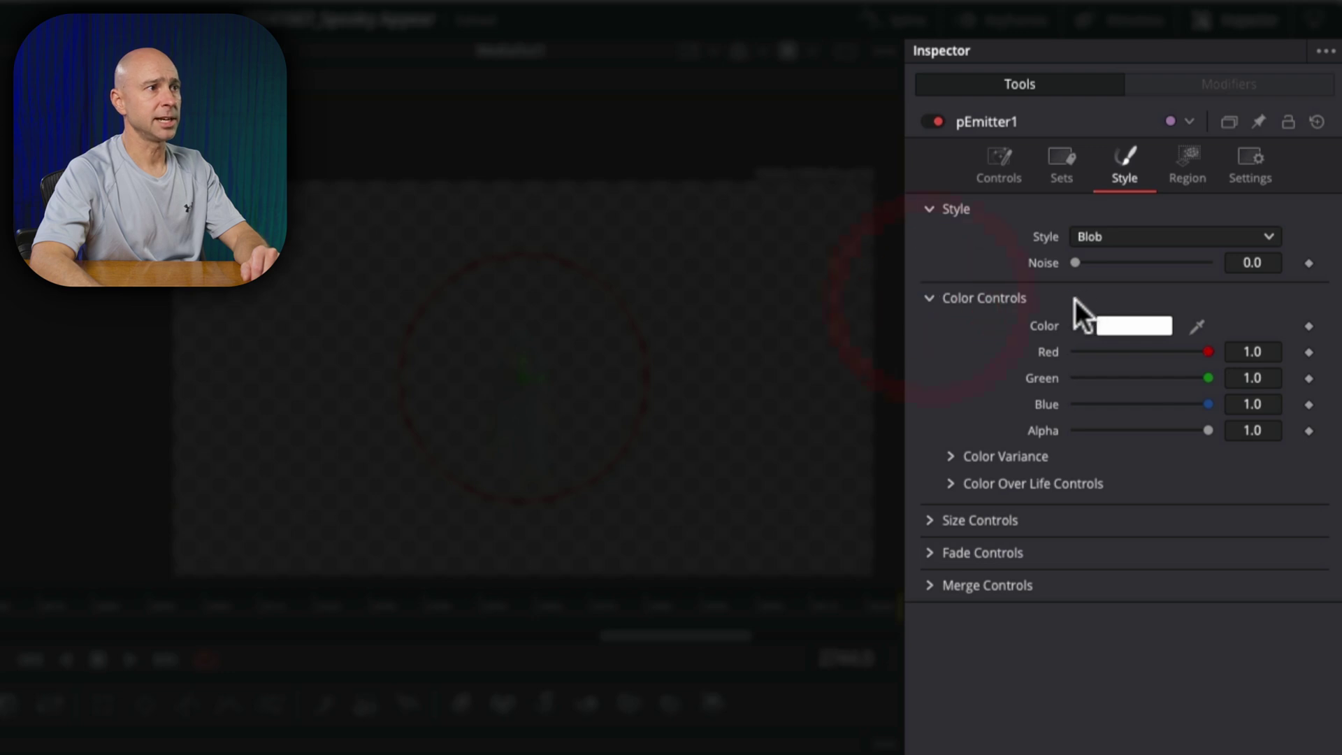
click(1137, 327)
mouse_move(958, 314)
mouse_down()
mouse_move(985, 274)
mouse_move(952, 308)
mouse_move(937, 363)
mouse_move(953, 325)
mouse_move(940, 334)
mouse_move(942, 316)
mouse_up()
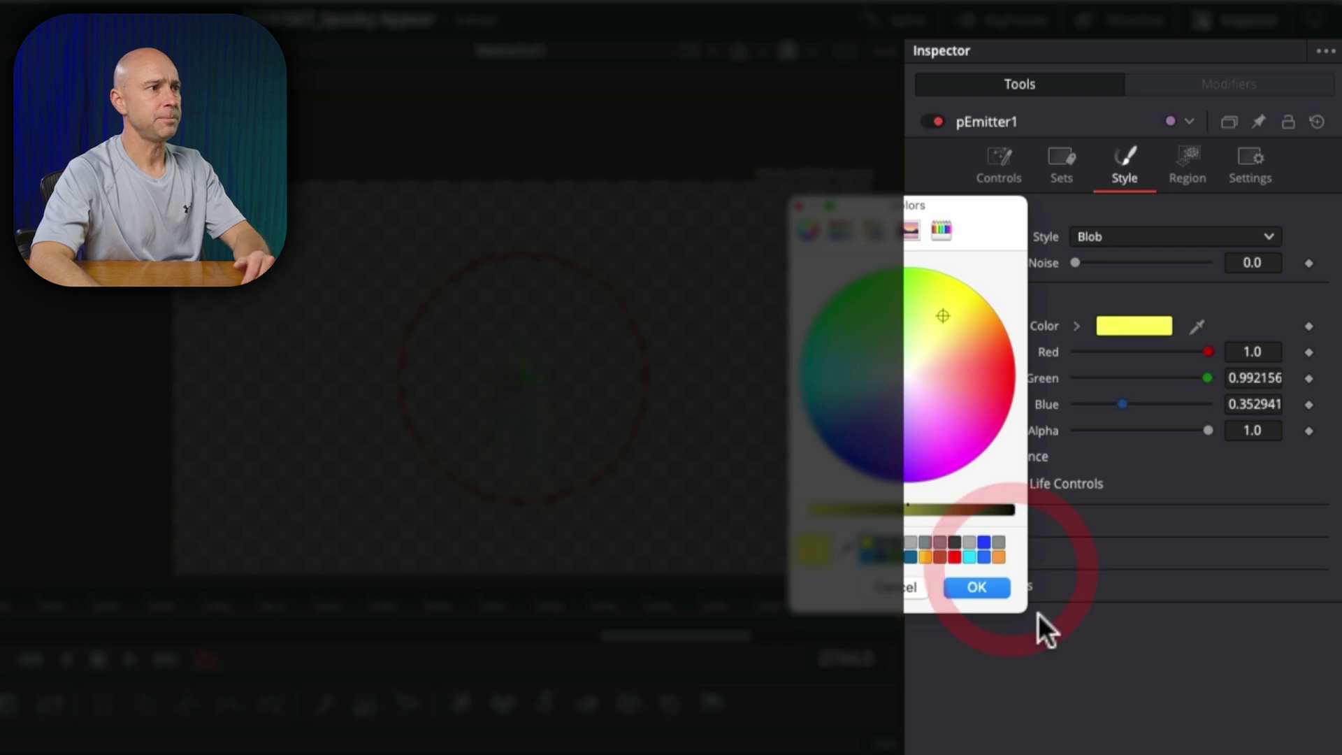
click(991, 588)
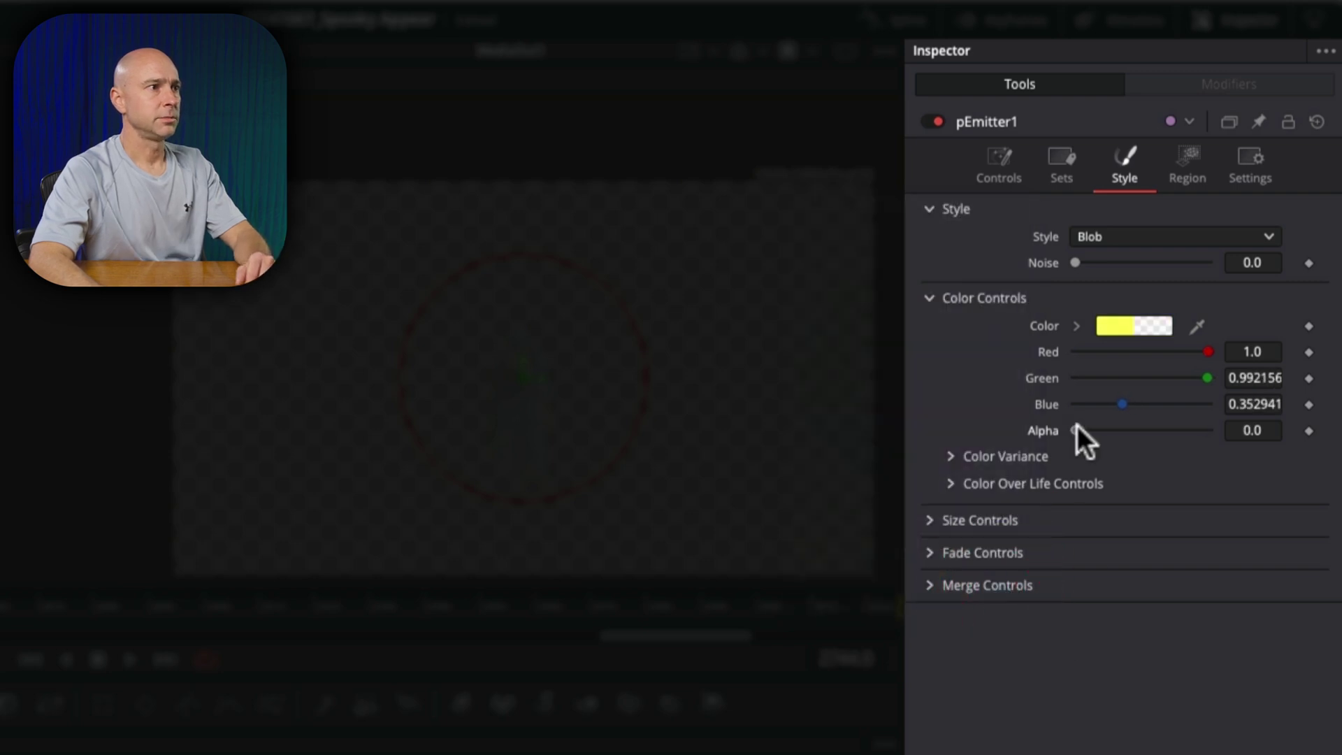
drag(1208, 430, 1176, 429)
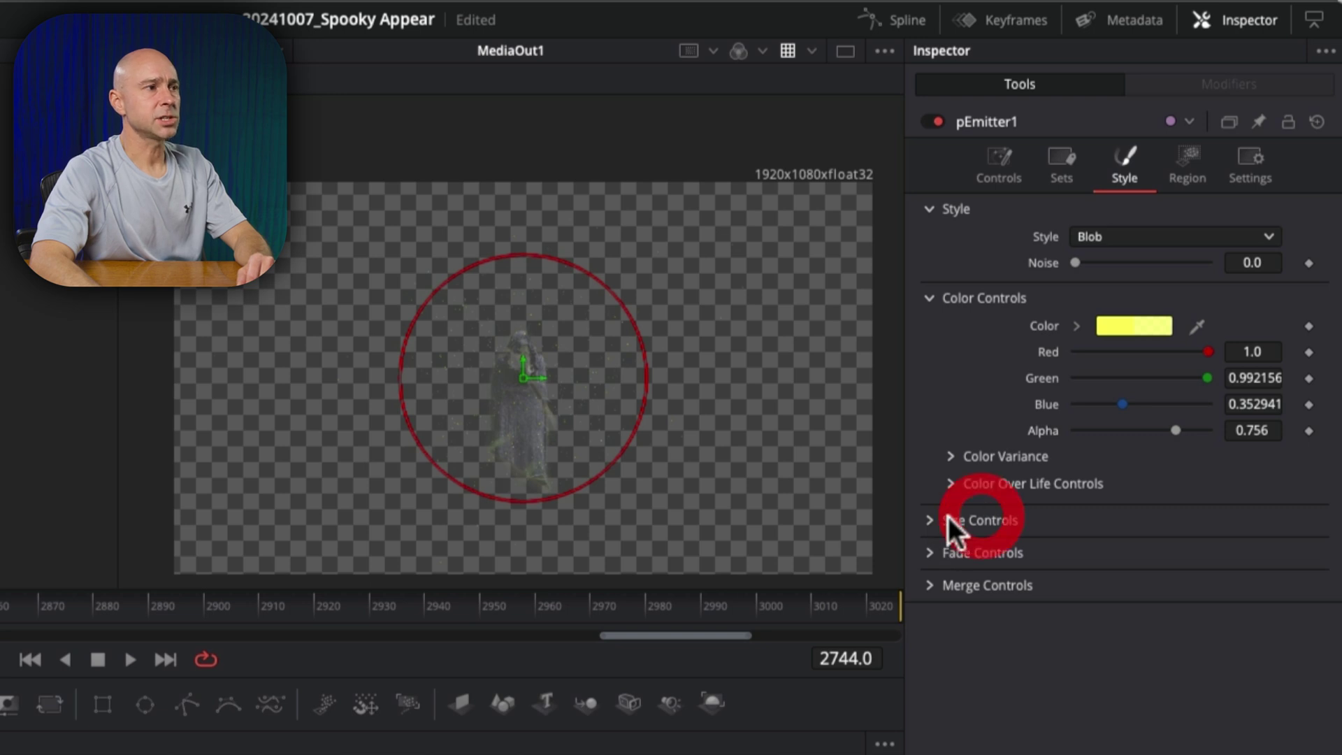
Step: Set particle Size to 0.3346 and Size Variance to 0.248
click(931, 520)
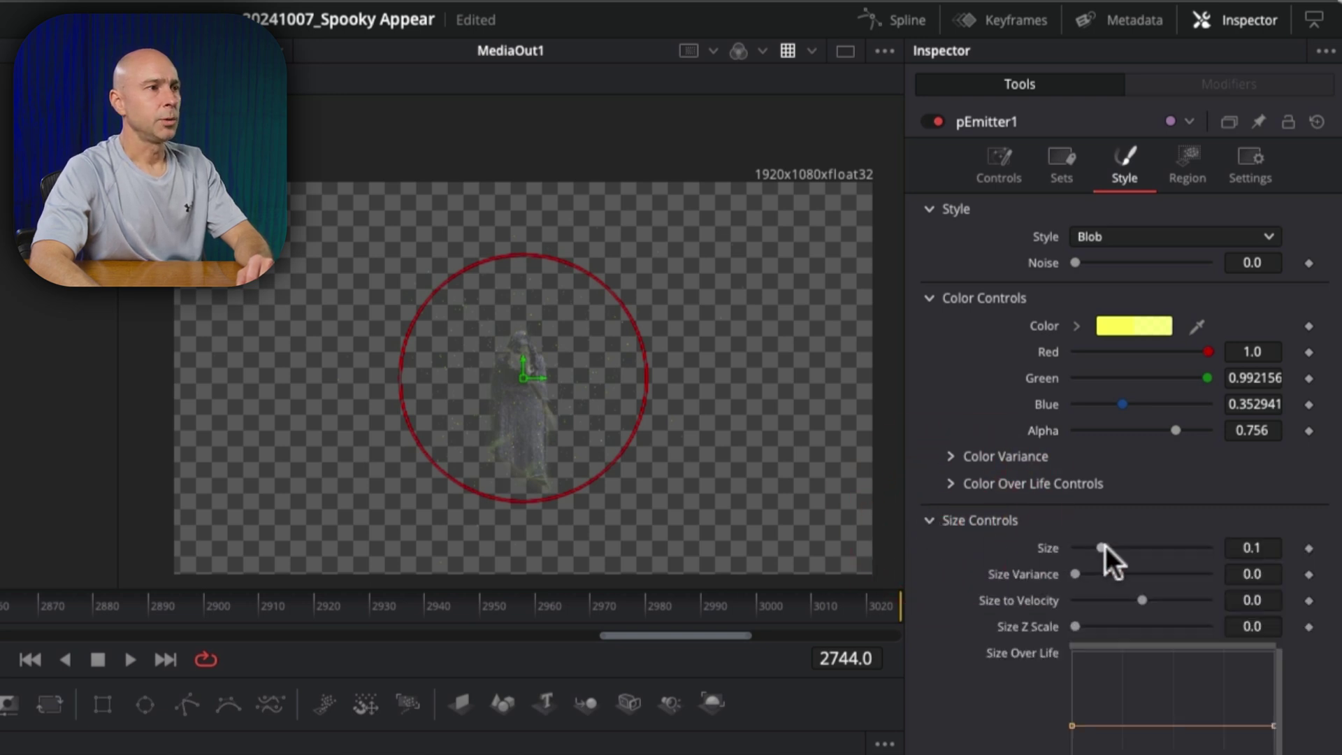
drag(1102, 547, 1165, 545)
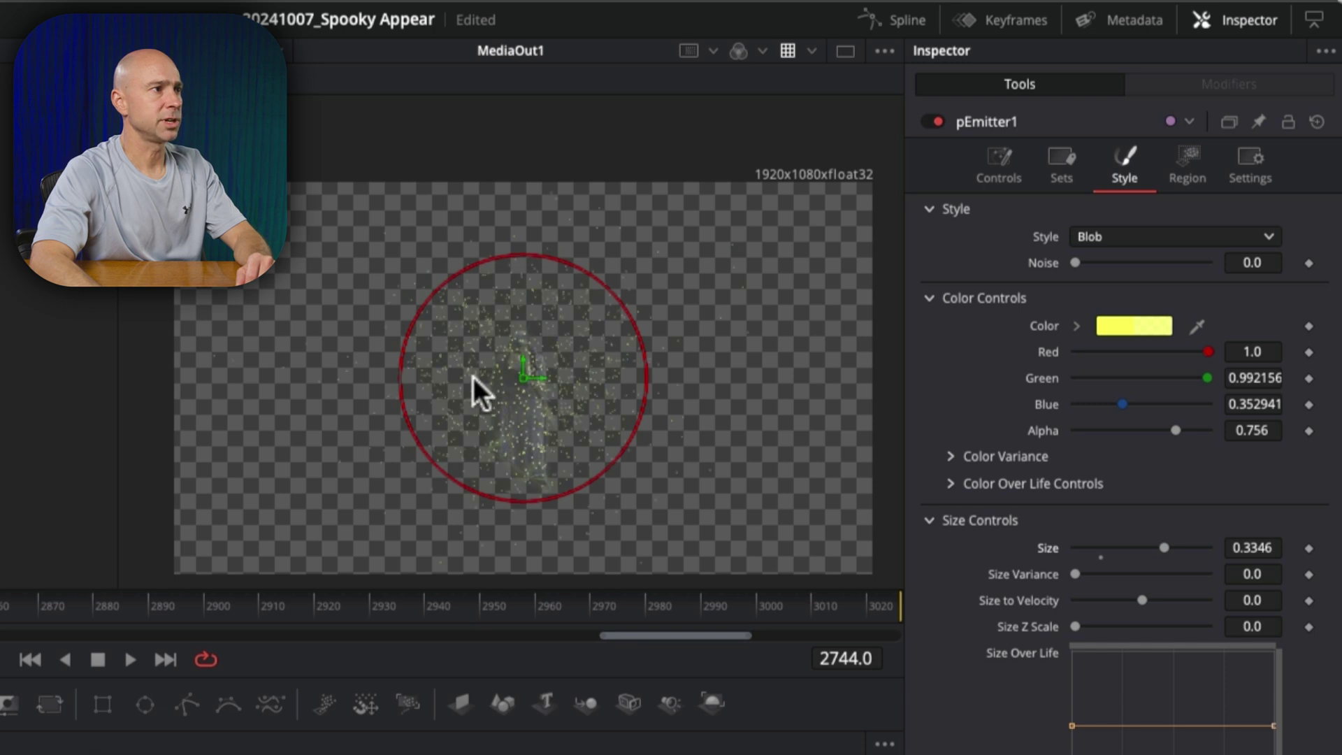
drag(1075, 573, 1143, 575)
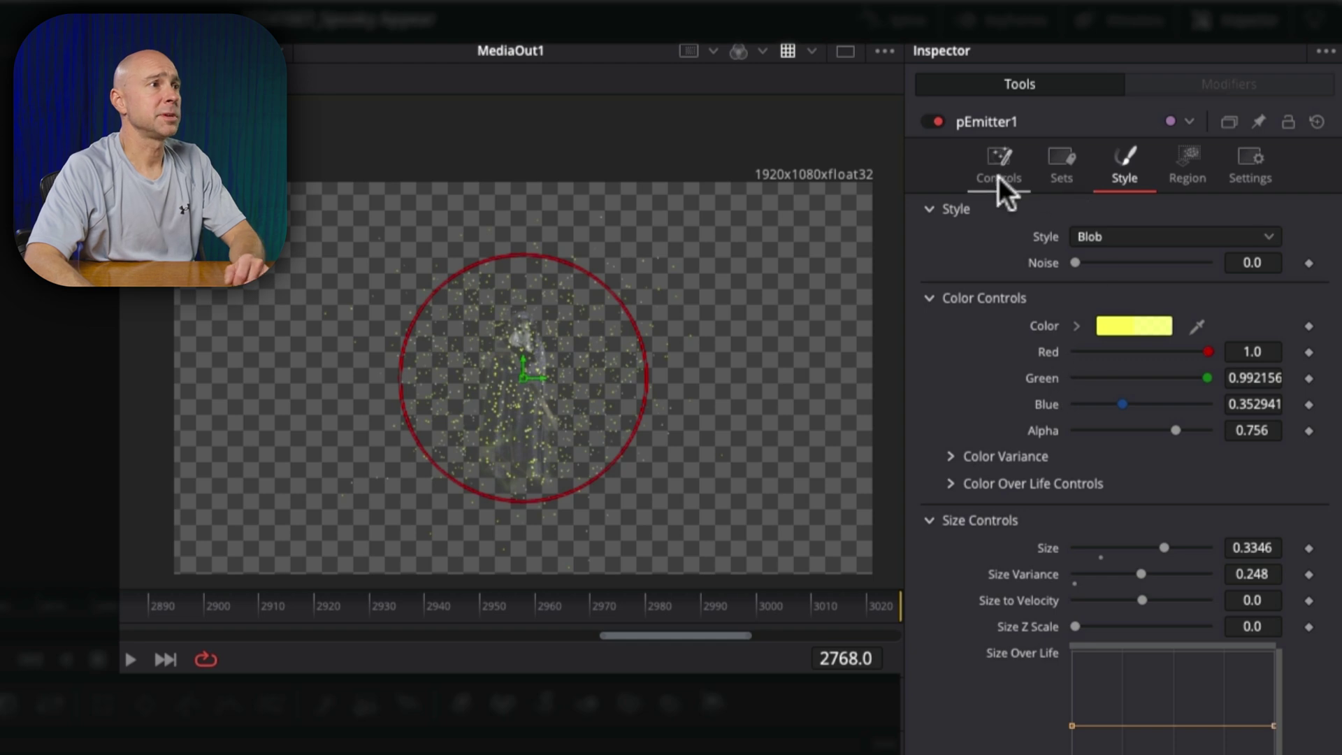
Step: Set the emitter's Random Seed to 283 and Number to 58.3
click(999, 167)
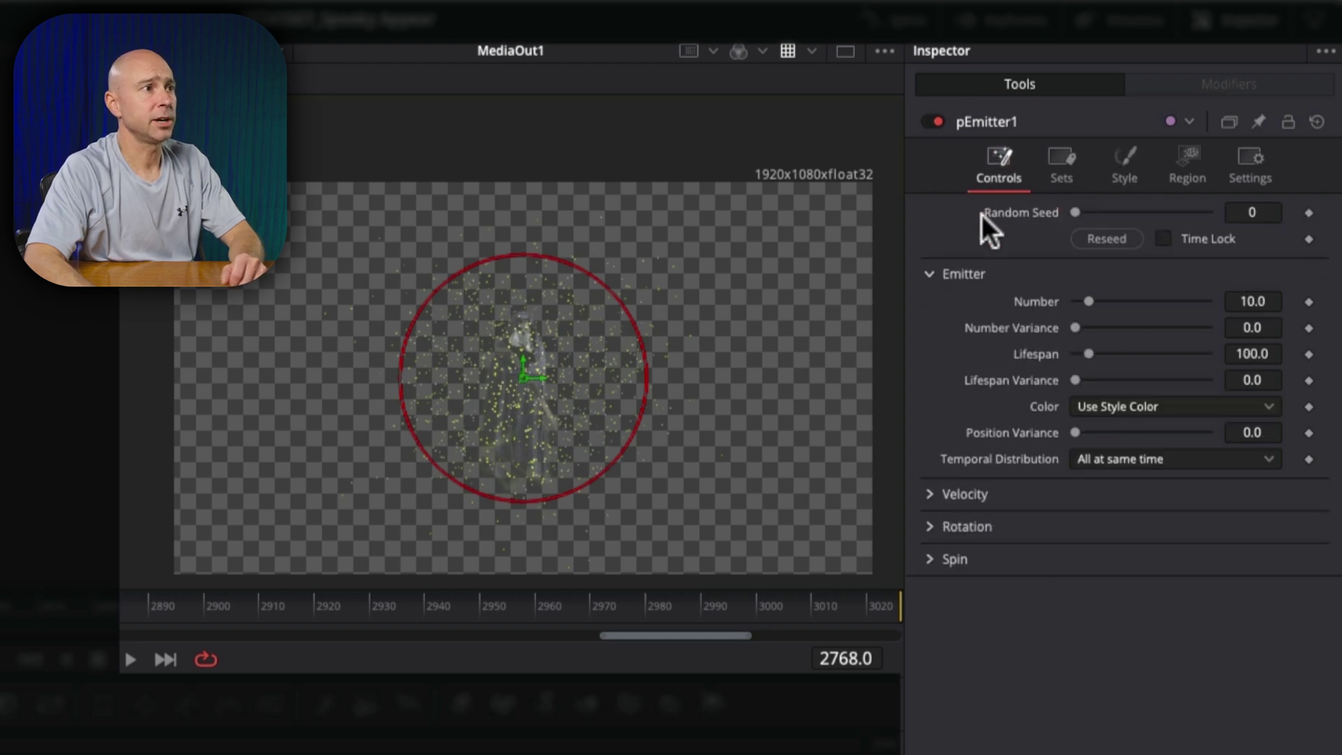
drag(1076, 212, 1109, 212)
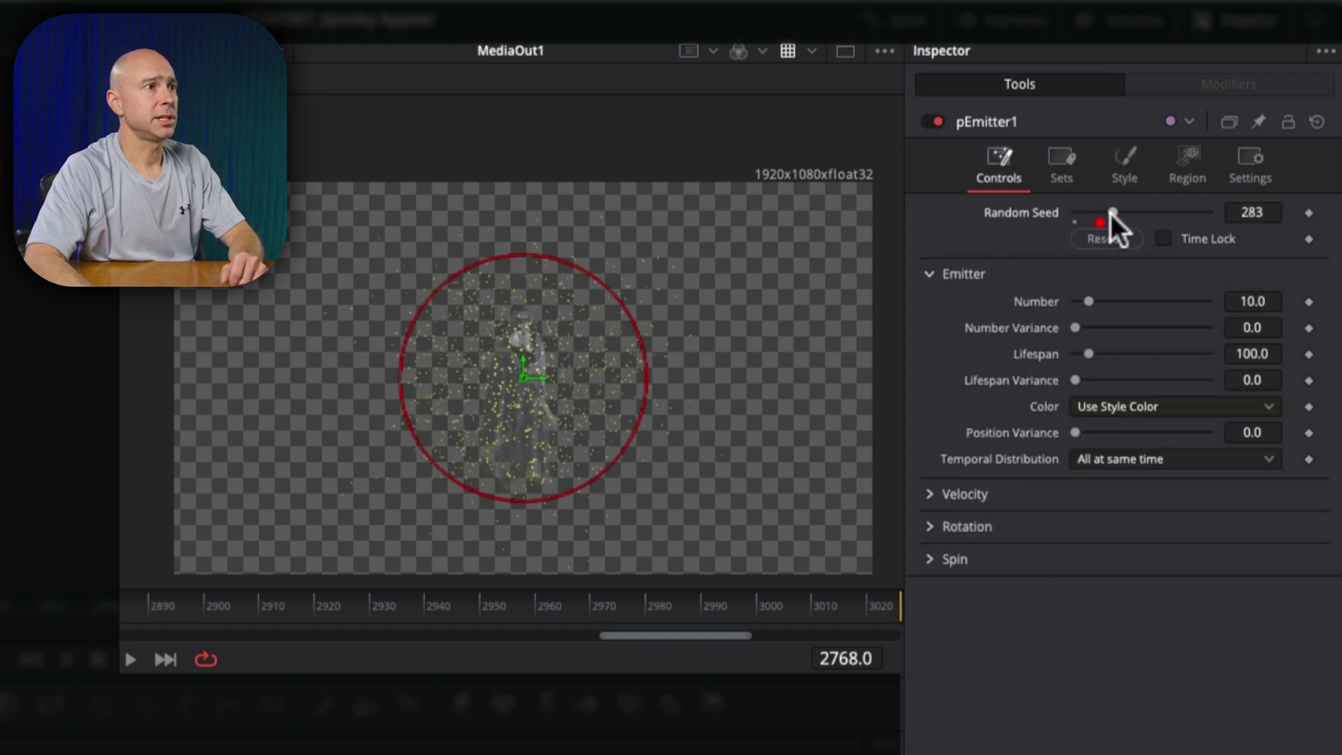
drag(1088, 298, 1152, 299)
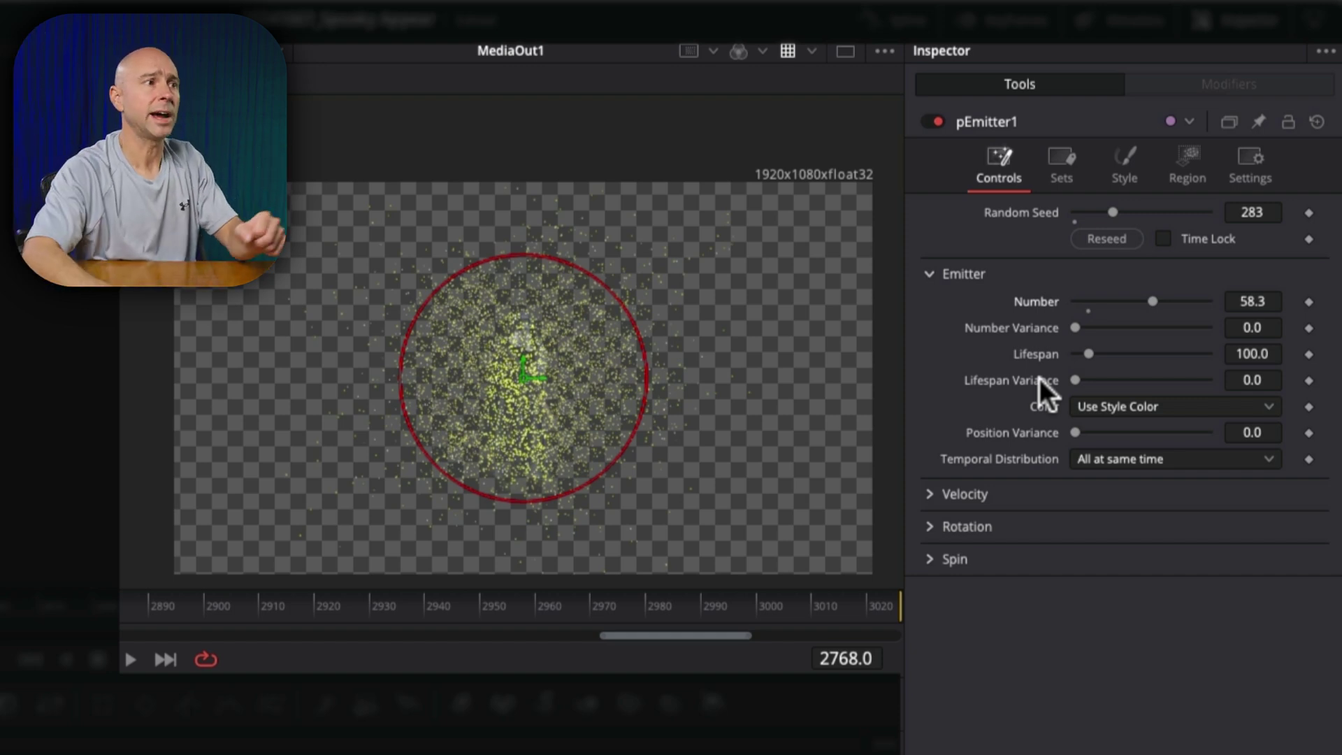
Step: Give particles Velocity 0.055 and an Angle Z of -90
click(929, 493)
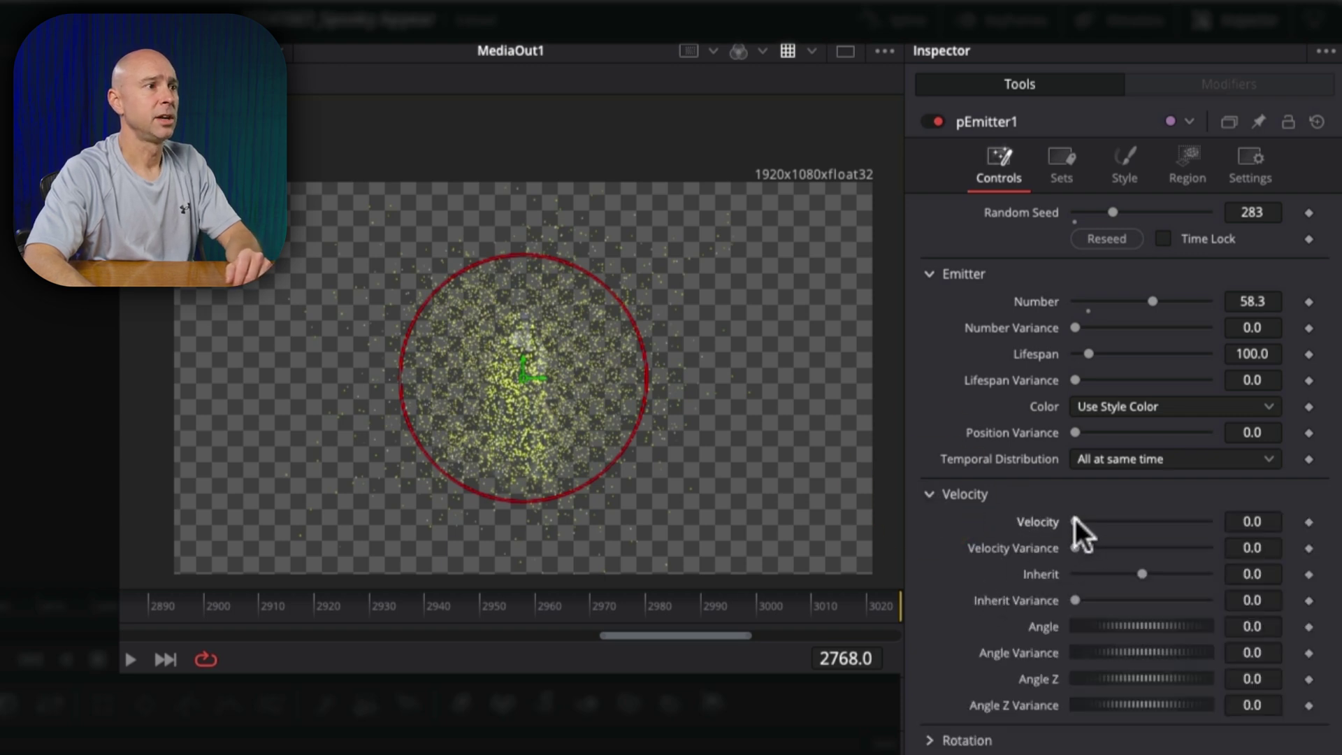
drag(1075, 522, 1081, 522)
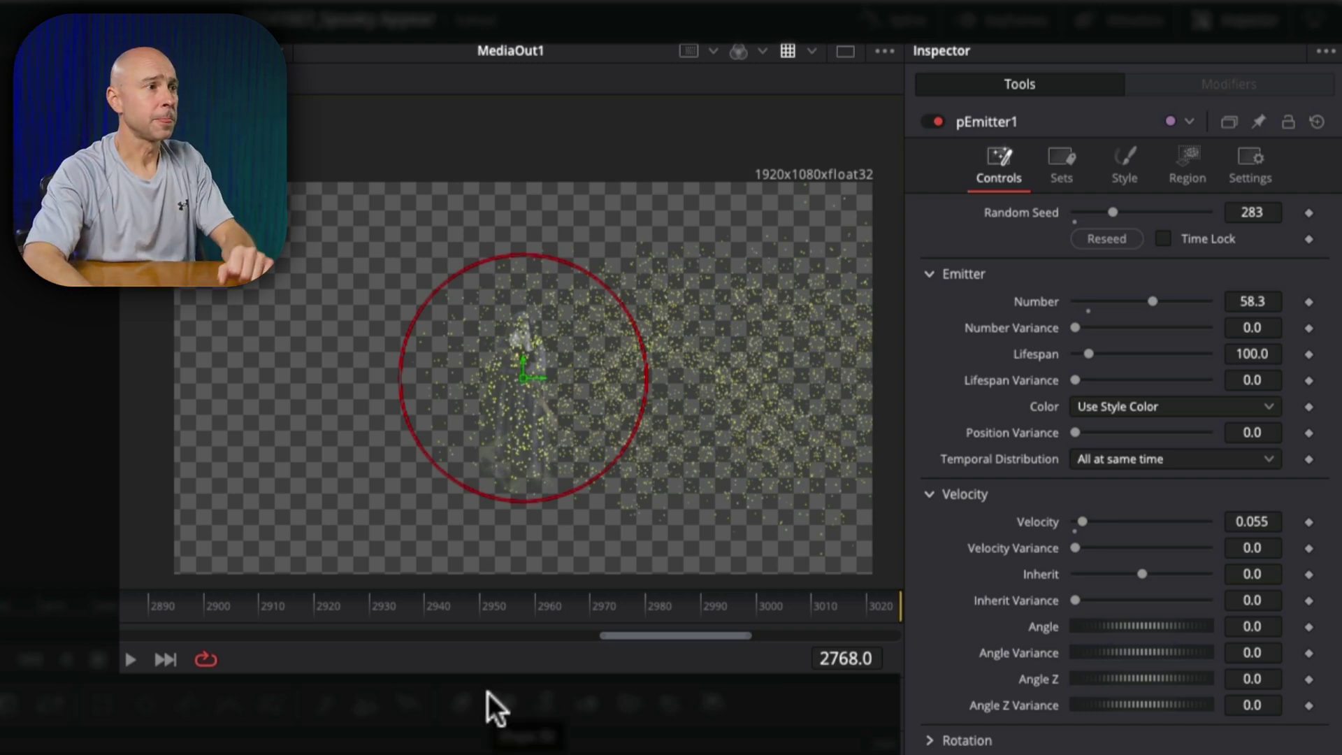
click(1237, 679)
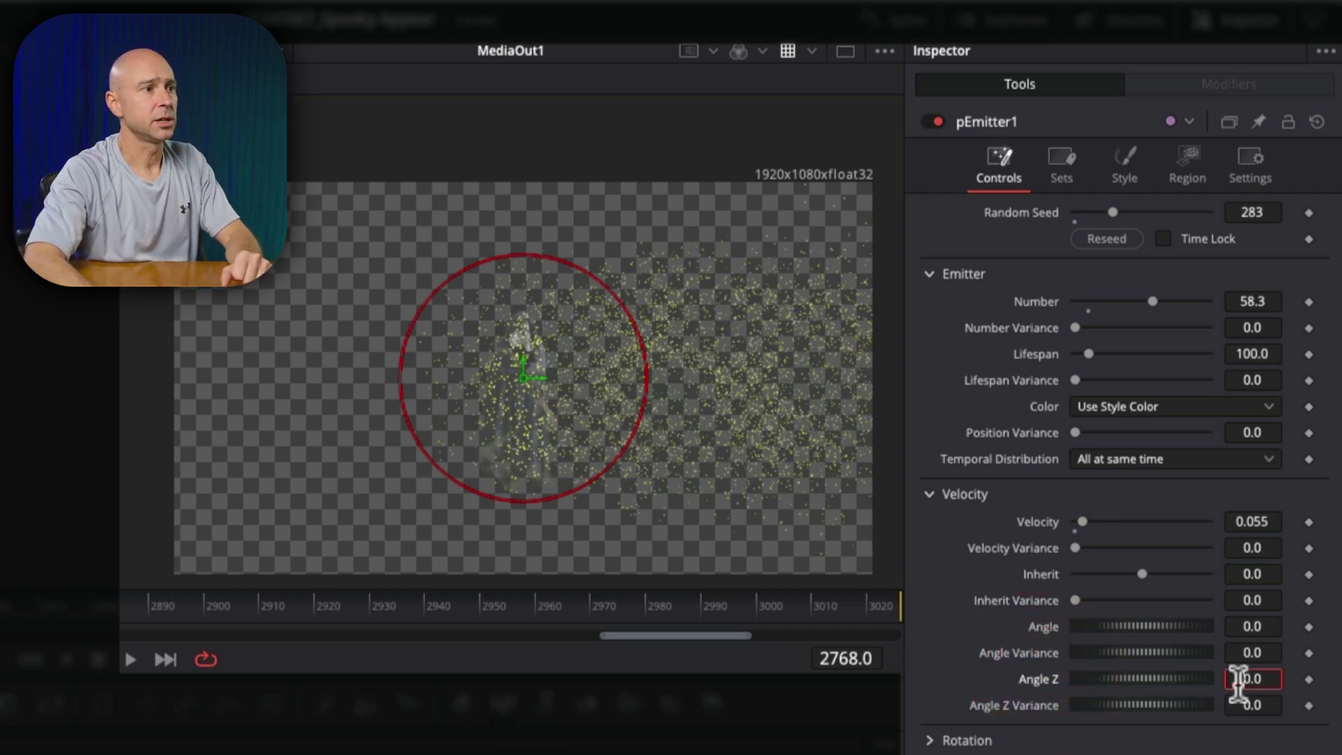
double_click(1251, 679)
text(-90)
key(Tab)
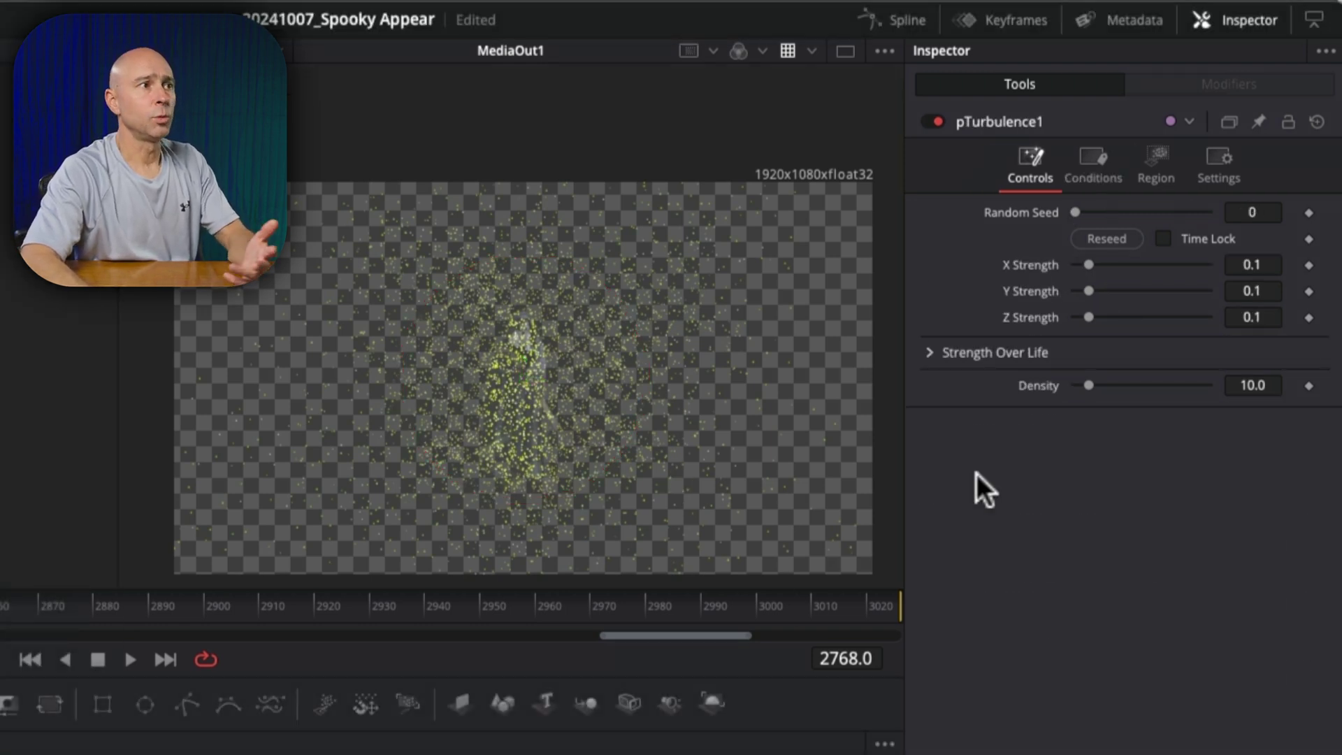
Step: Set pTurbulence1 X and Y Strength to 0.2, Z Strength to 0.252 and Density to 66.9
click(1151, 264)
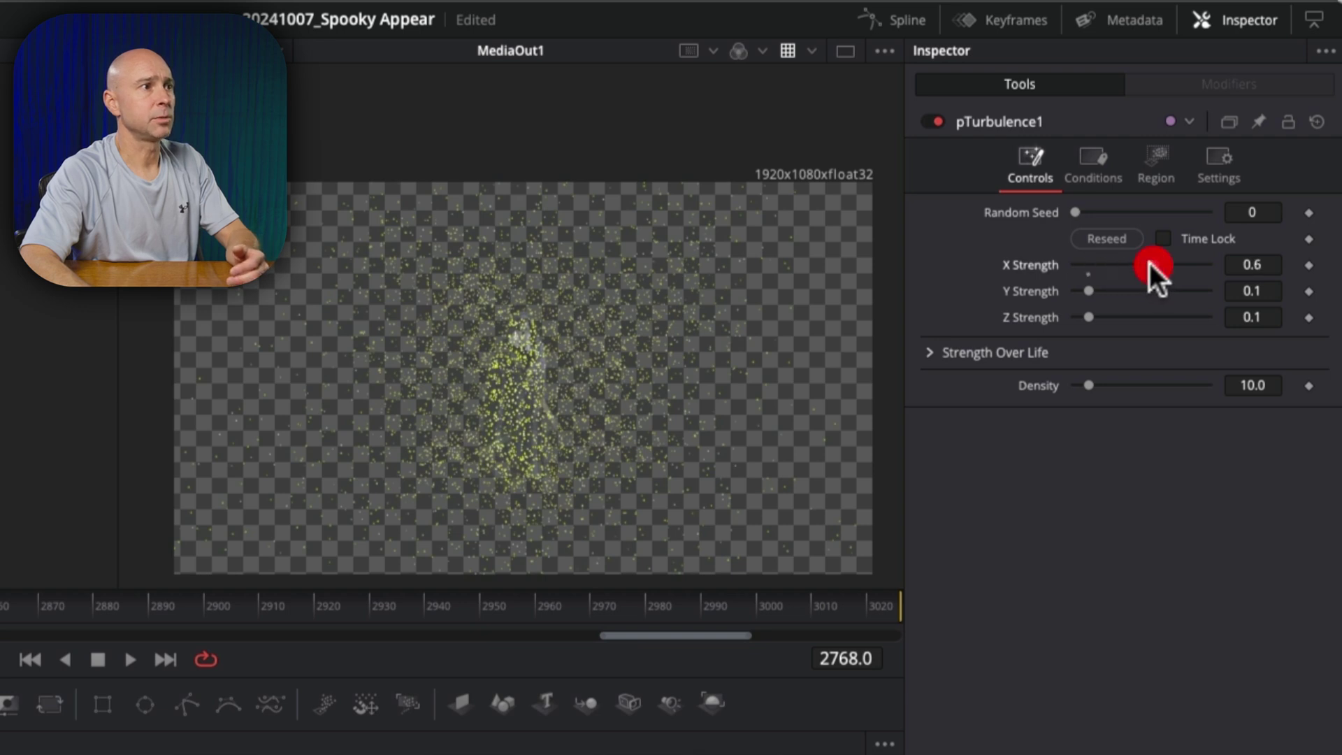
drag(1154, 290, 1154, 317)
click(1153, 316)
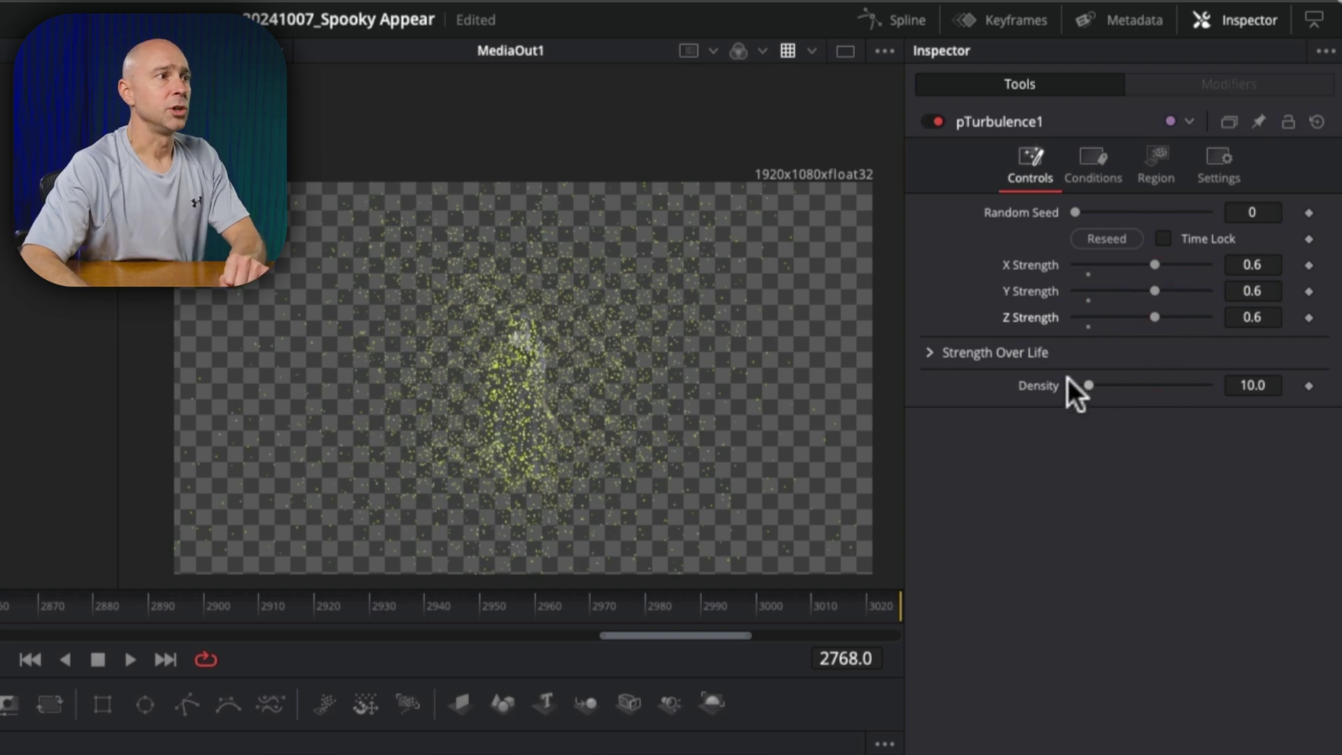
drag(1086, 385, 1106, 386)
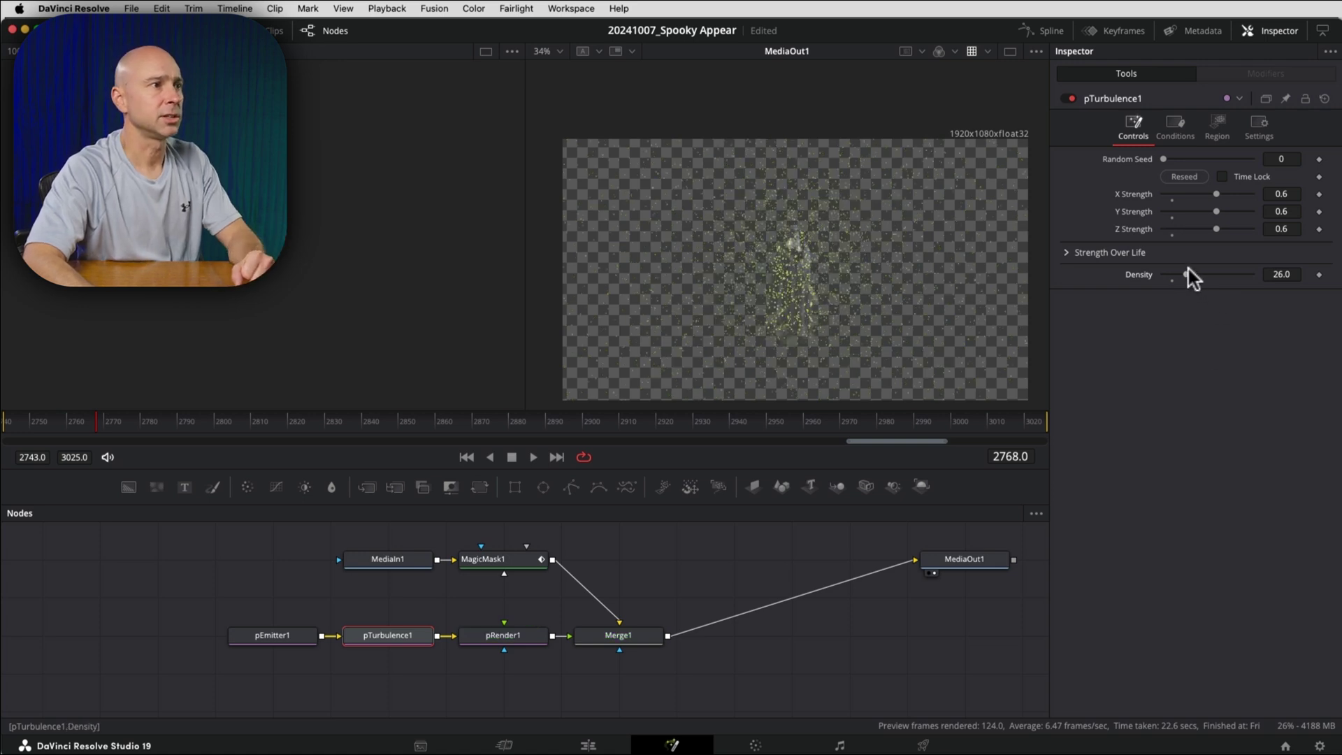
click(1197, 228)
click(1197, 209)
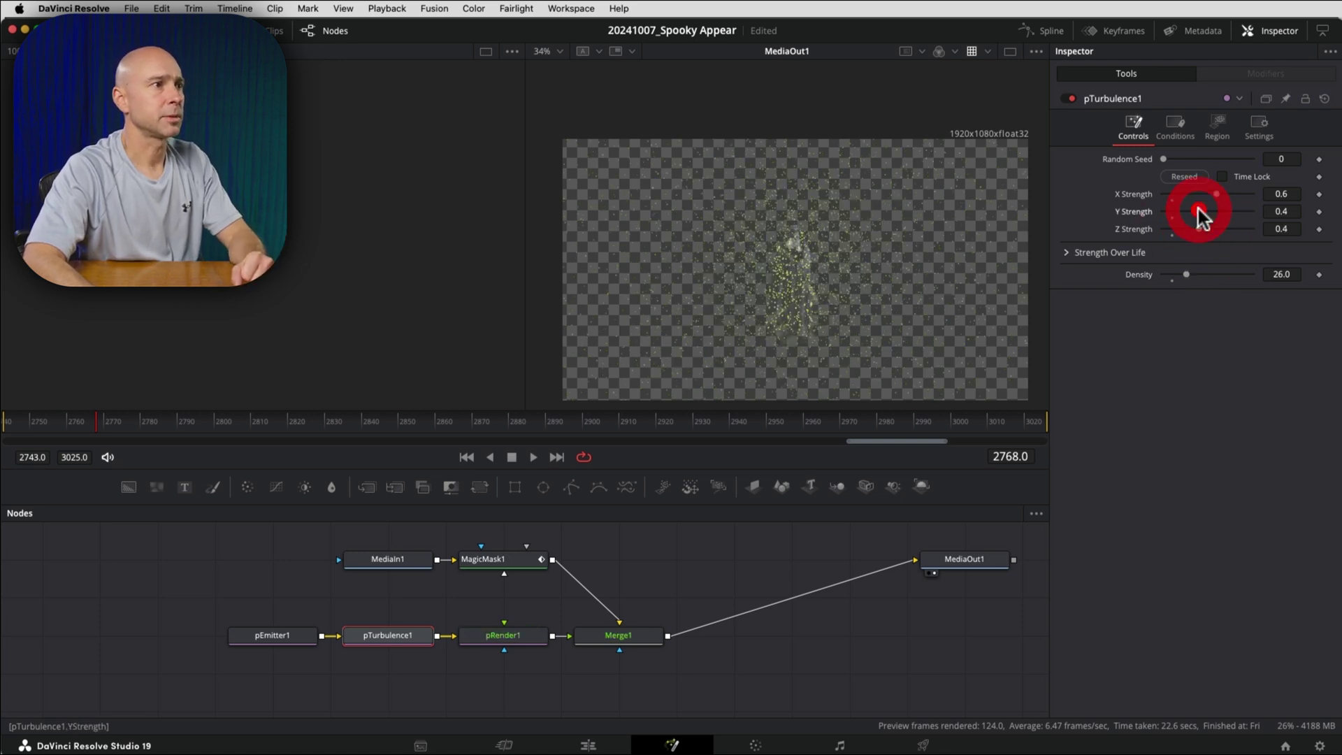
click(1197, 194)
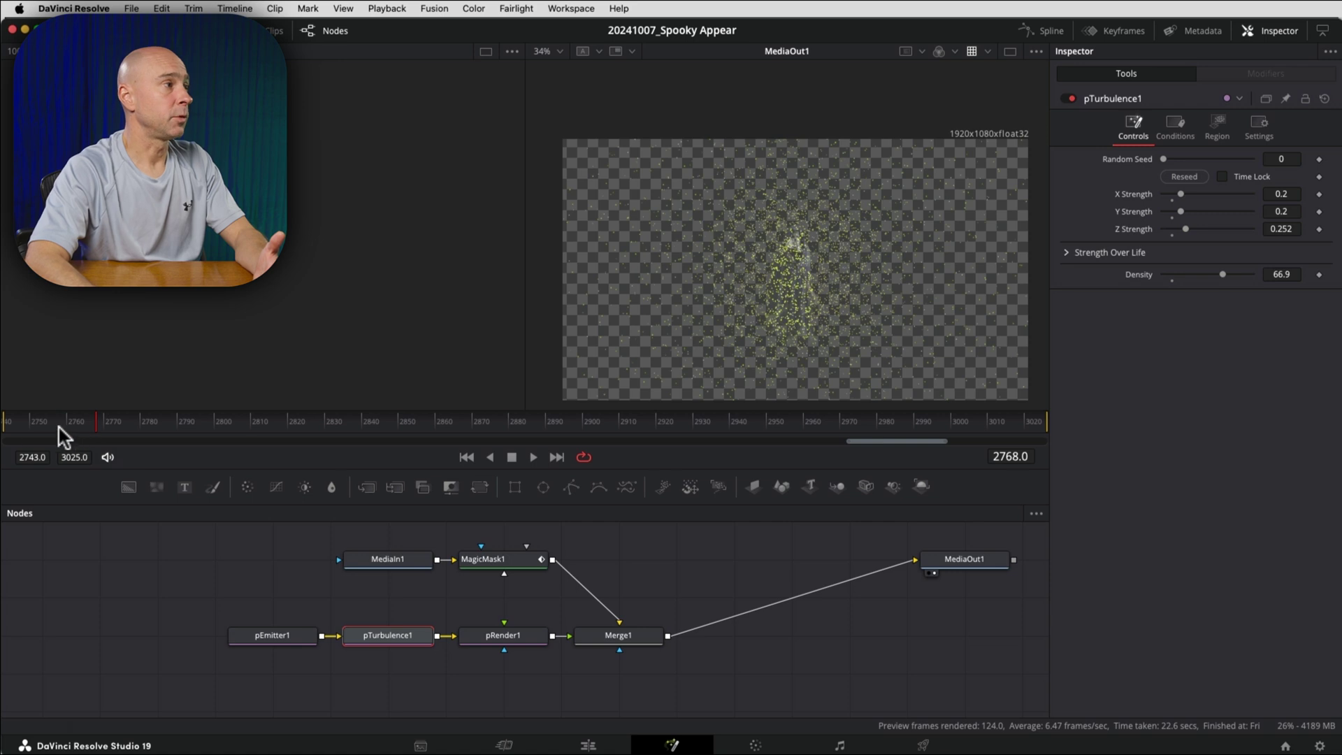
click(4, 422)
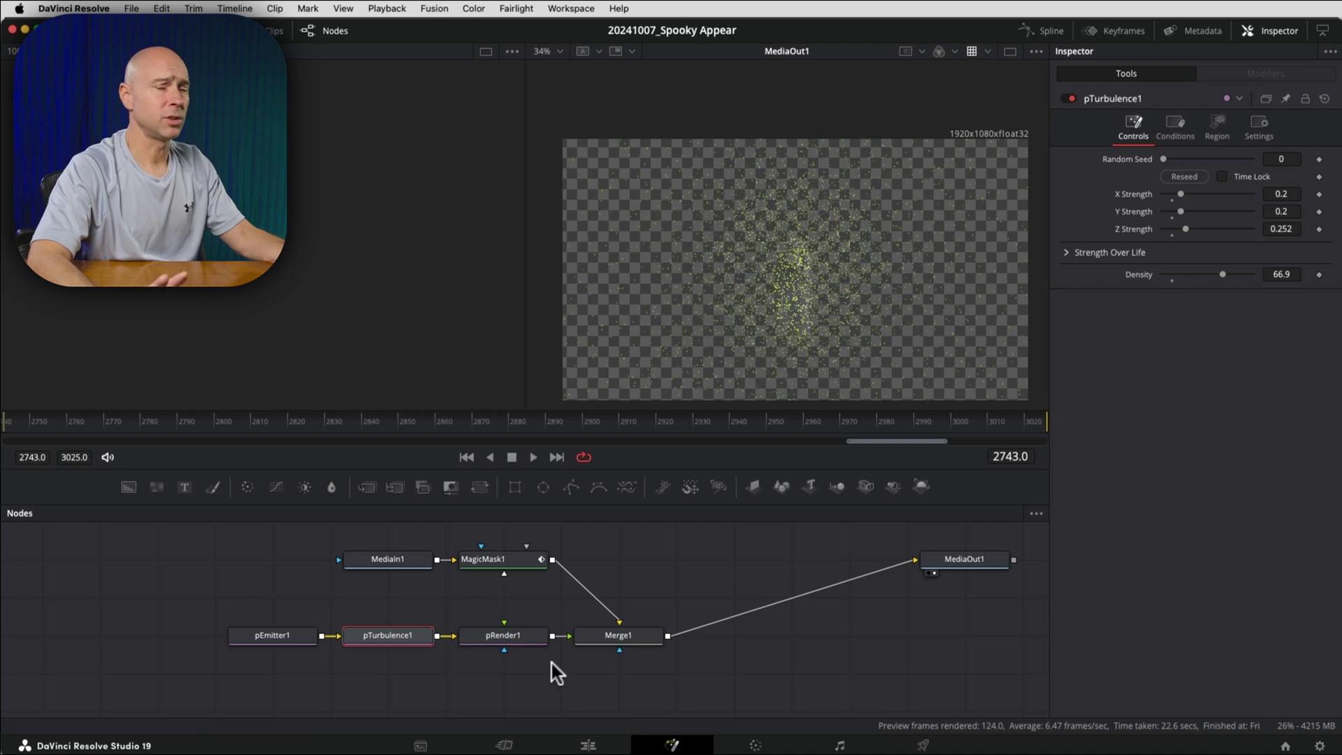
key(space)
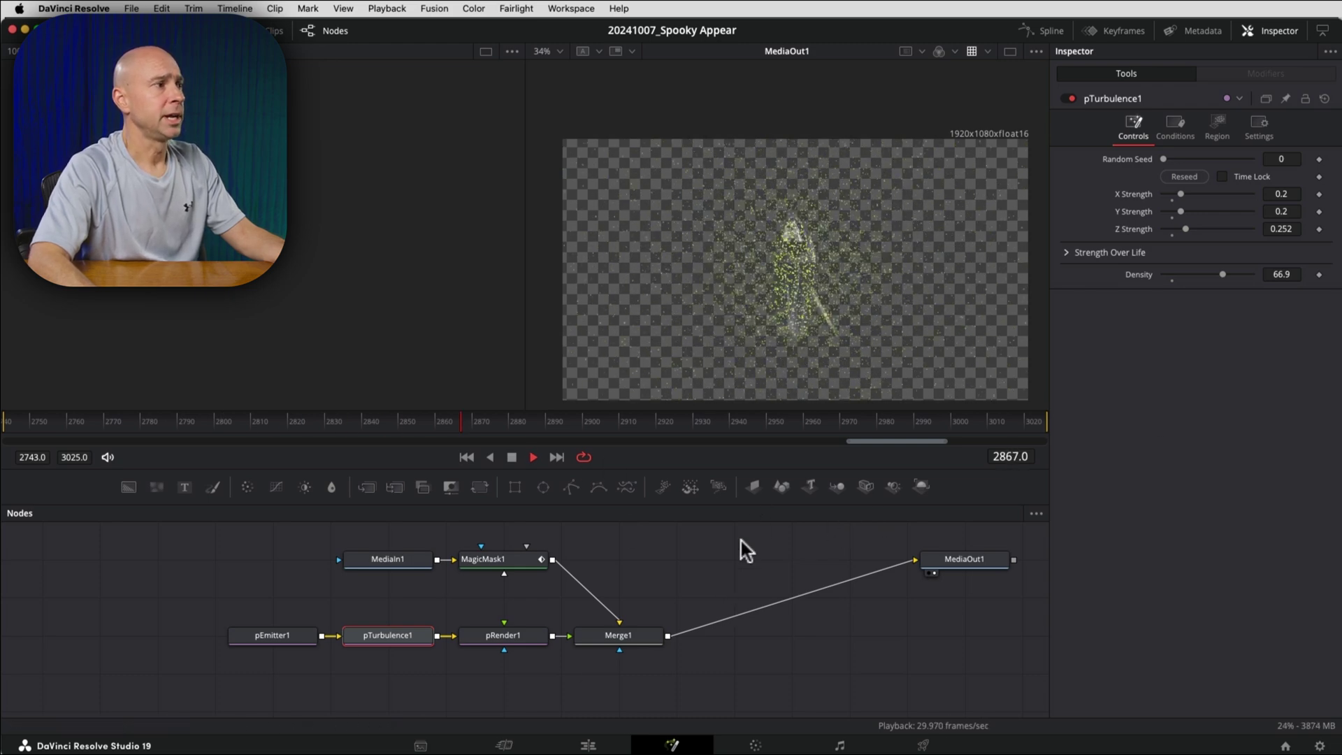
key(space)
drag(556, 425, 40, 430)
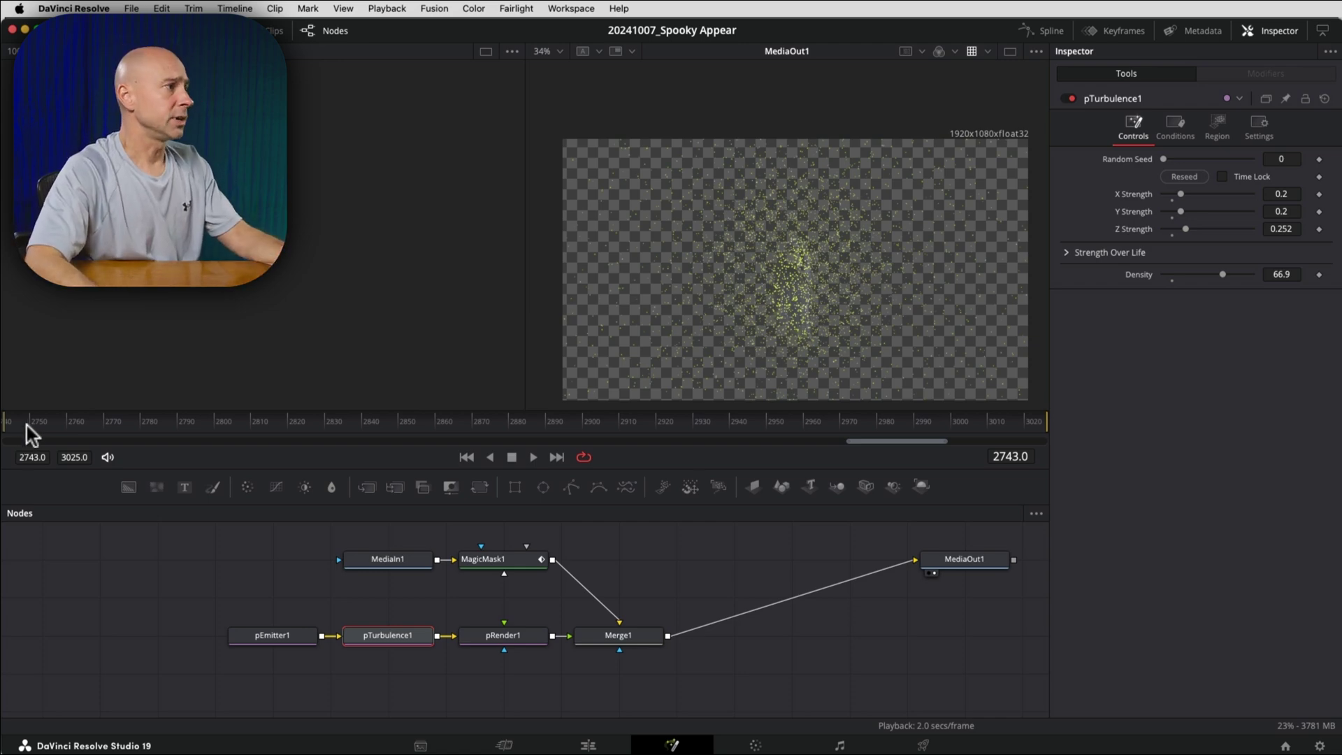
drag(27, 425, 81, 426)
drag(171, 427, 283, 430)
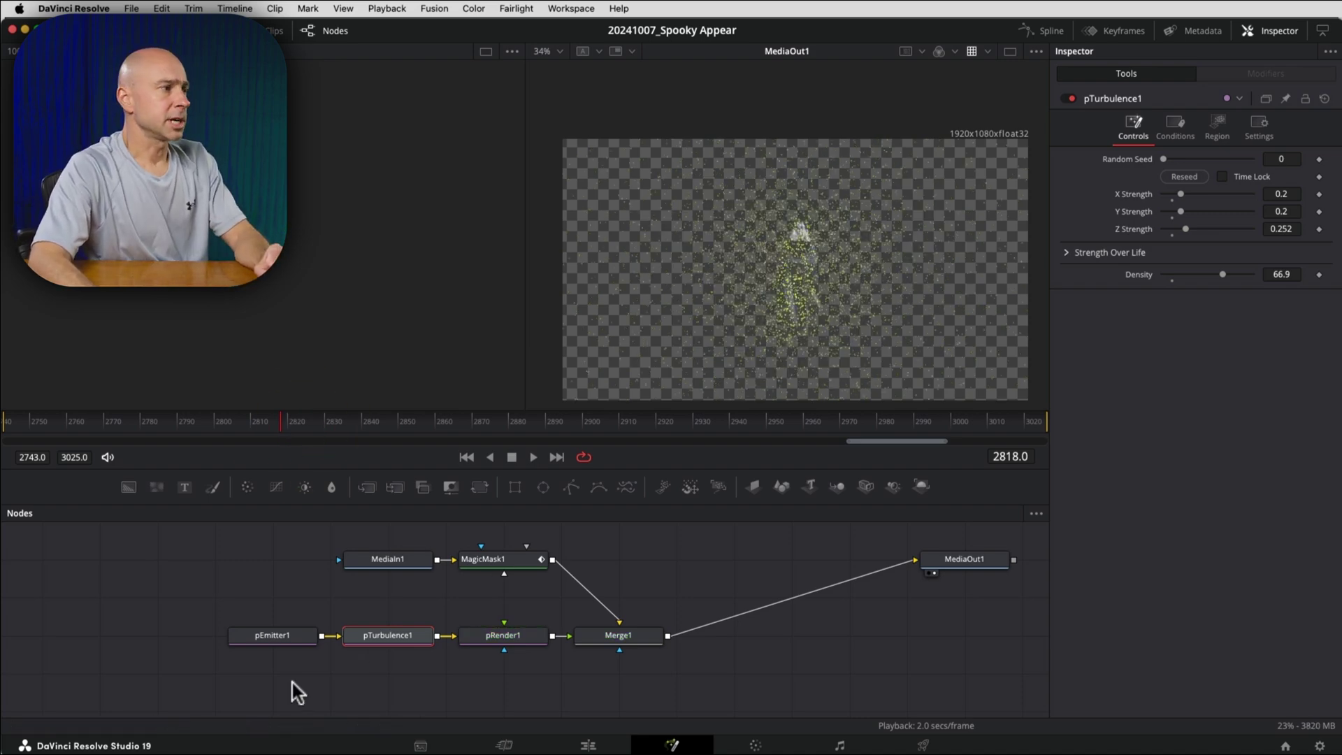
Step: Keyframe pEmitter1's Number at 58.3, then drop it to 0 near frame 2884
click(282, 633)
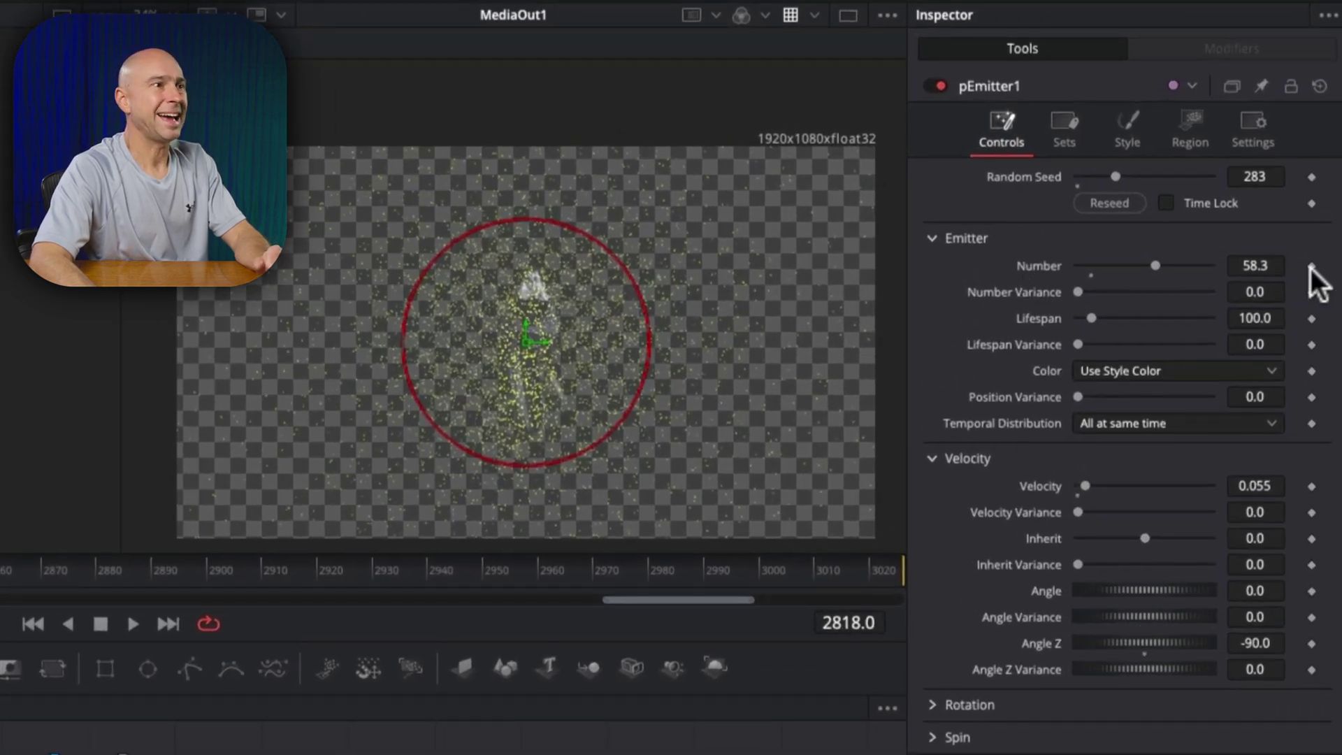
click(1310, 266)
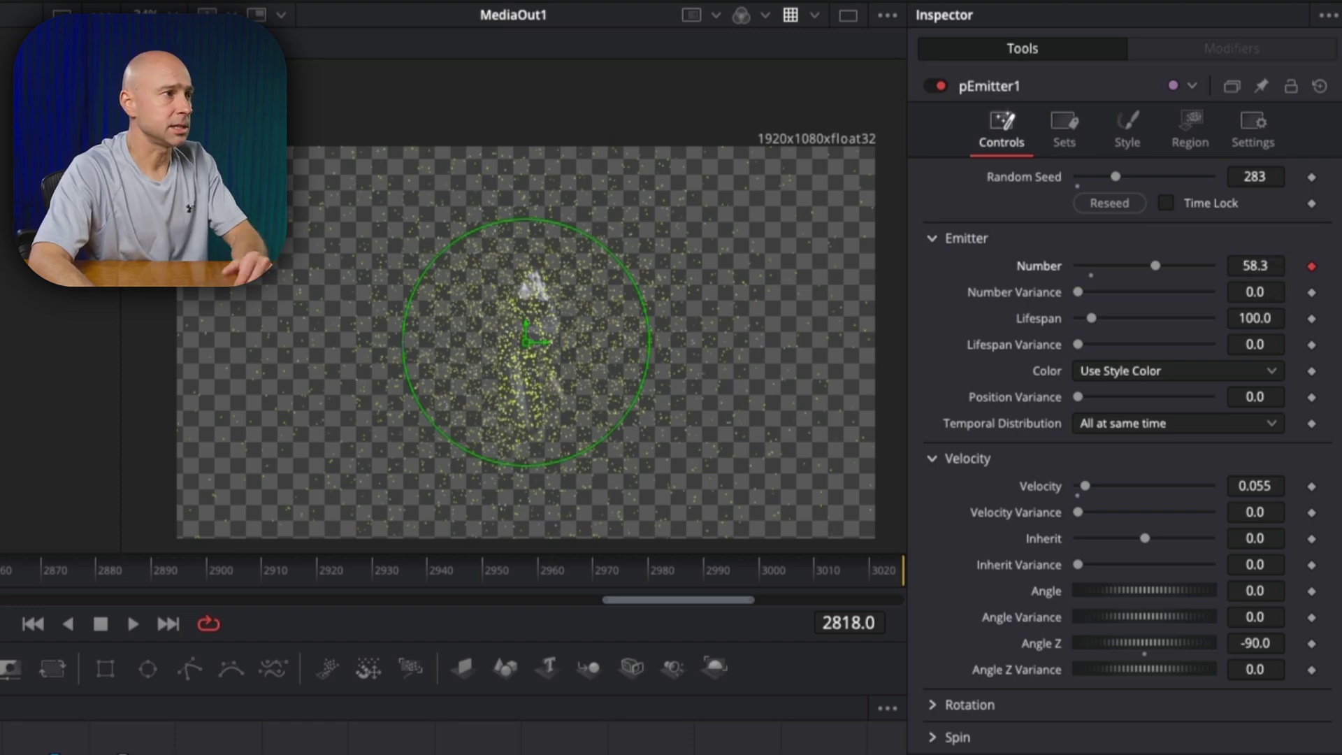
drag(1, 580, 119, 597)
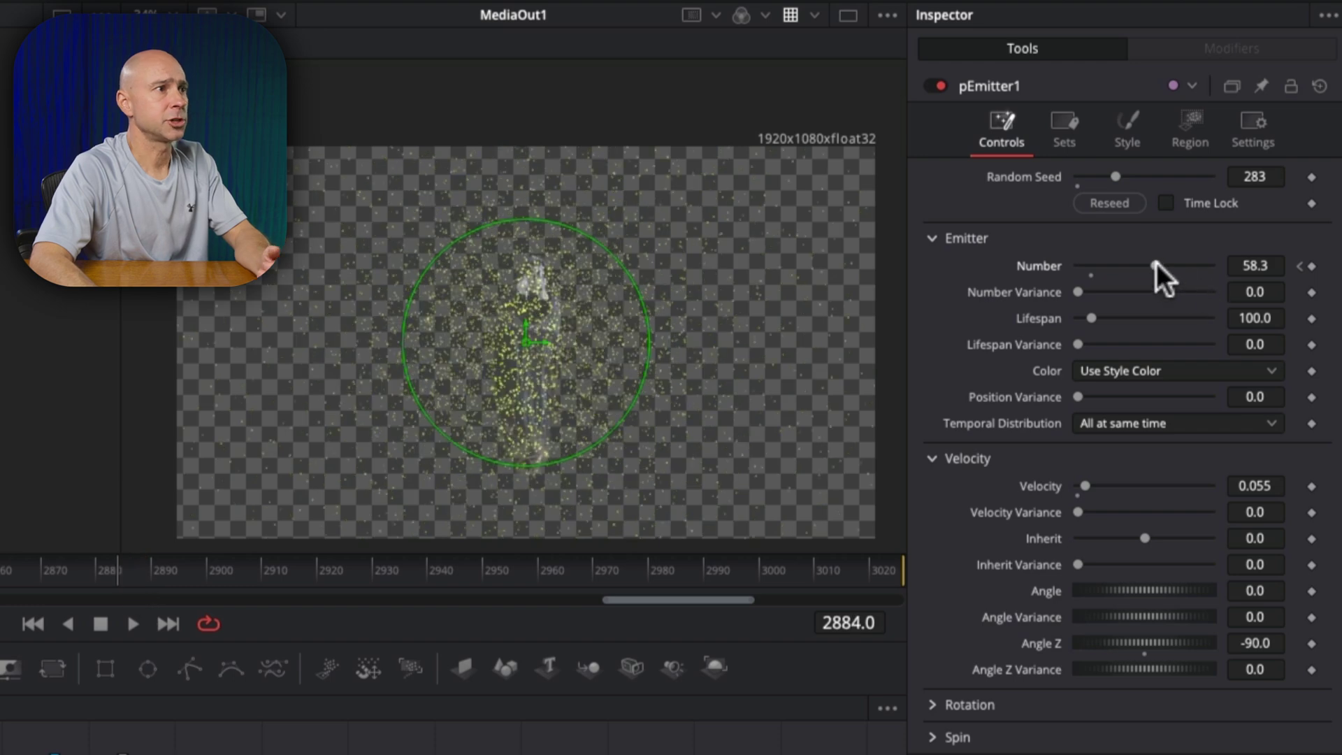
drag(1159, 275, 1048, 275)
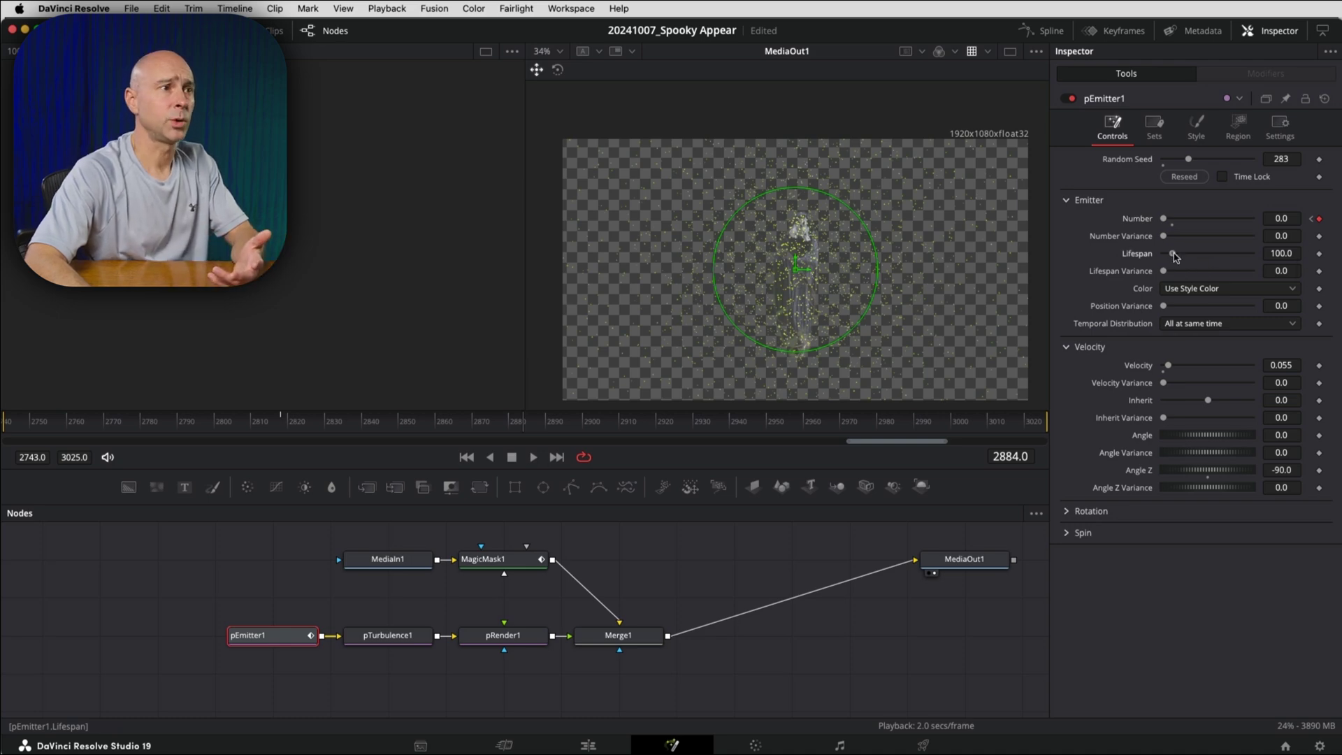
Step: Shorten the particle Lifespan to 71 and check frames 2955 and 2918
drag(1172, 253, 1171, 253)
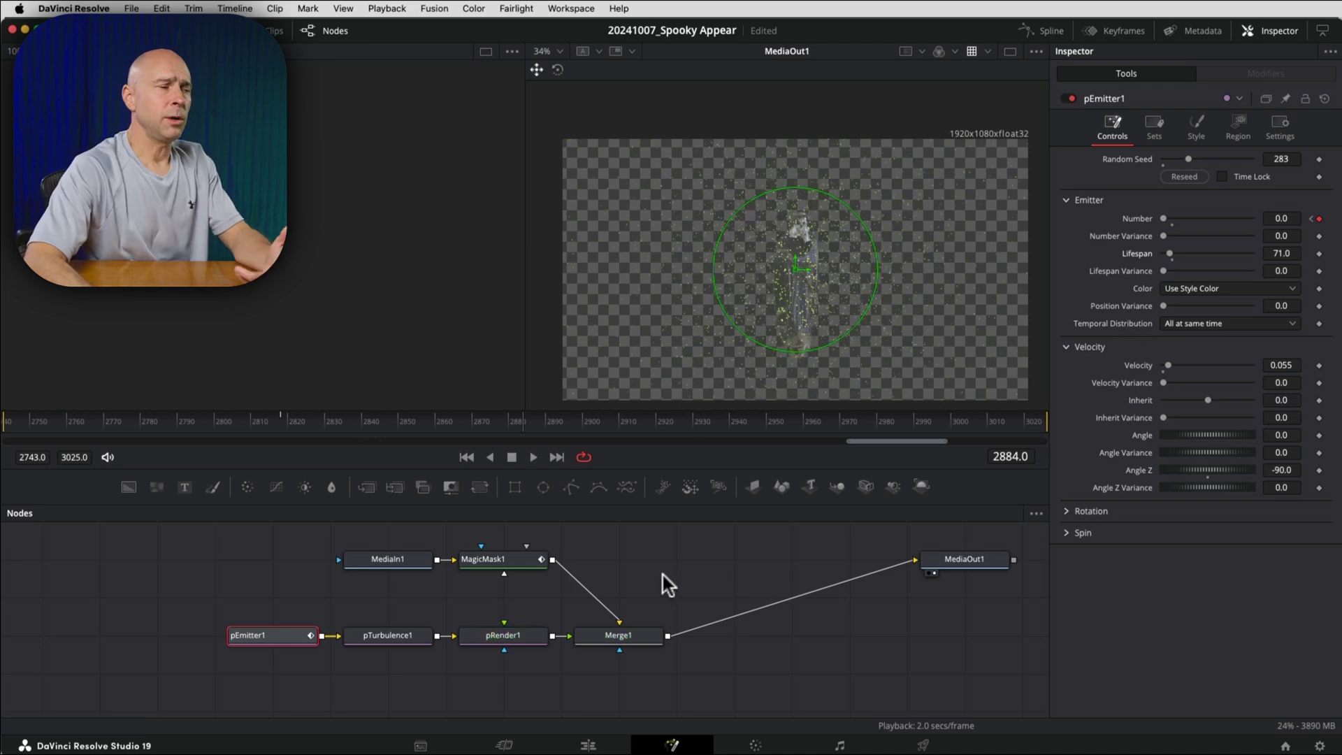
click(793, 421)
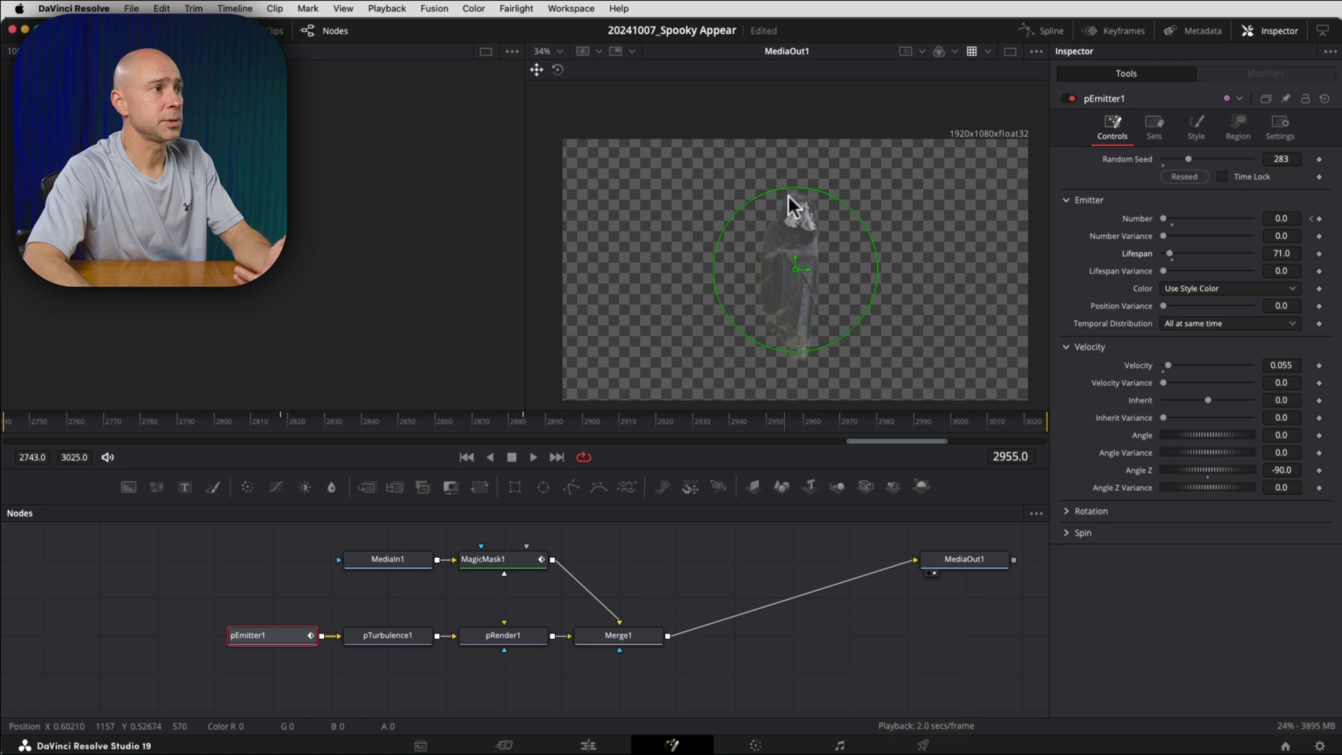
drag(716, 421, 649, 422)
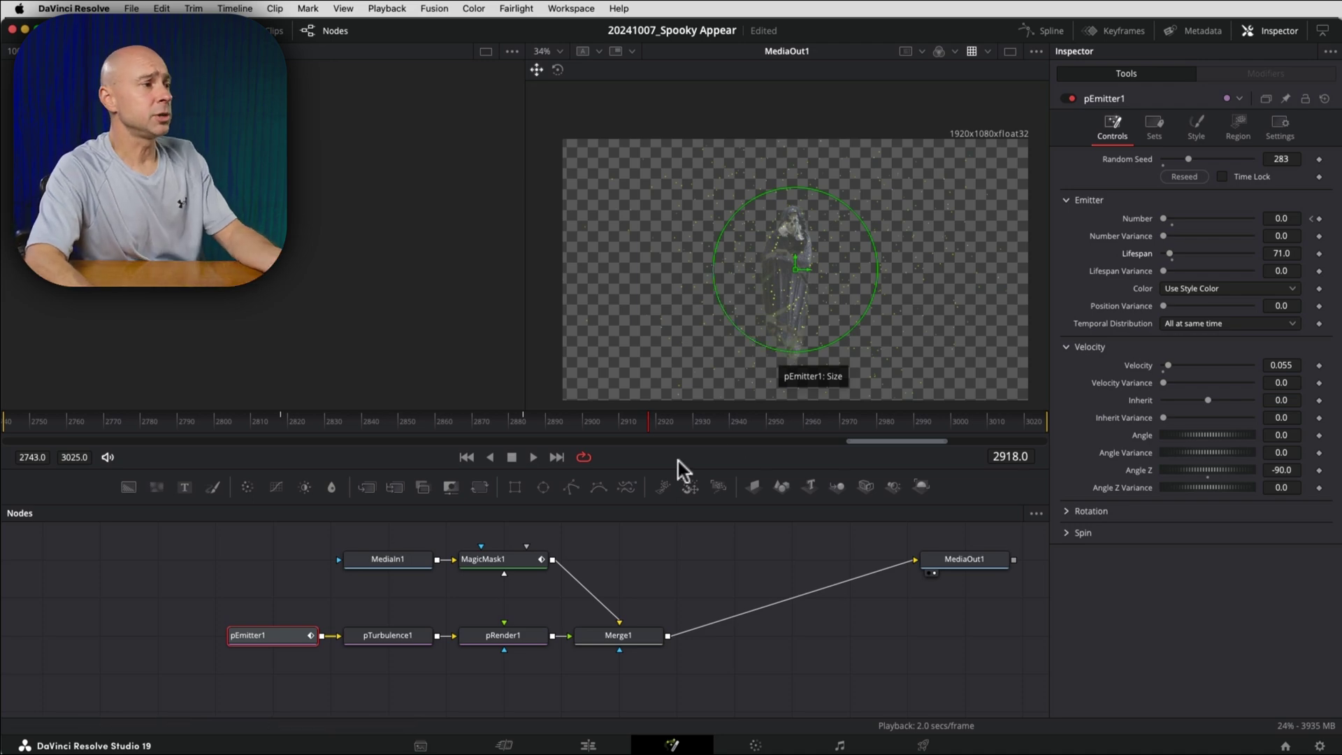
Step: Go back to the Edit page, set Playback > Render Cache to Smart, and rewind to the timeline start
click(589, 746)
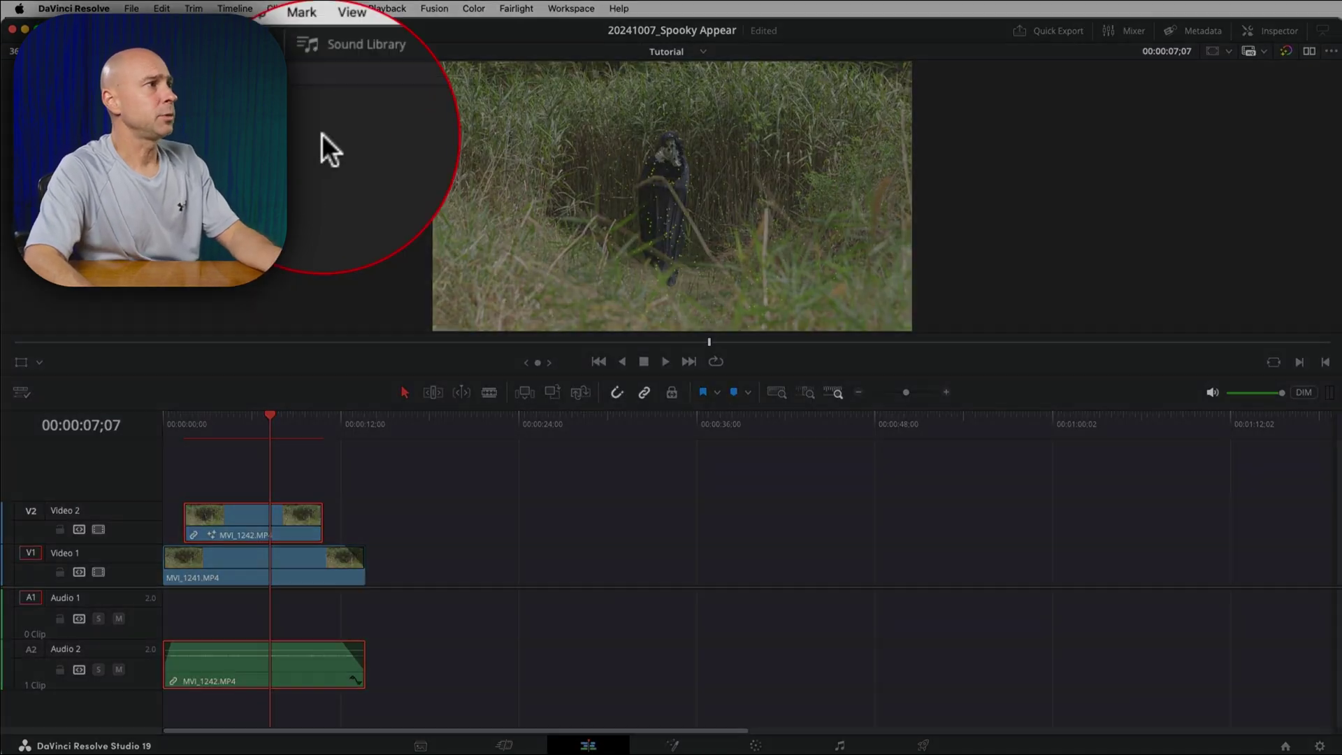
click(387, 8)
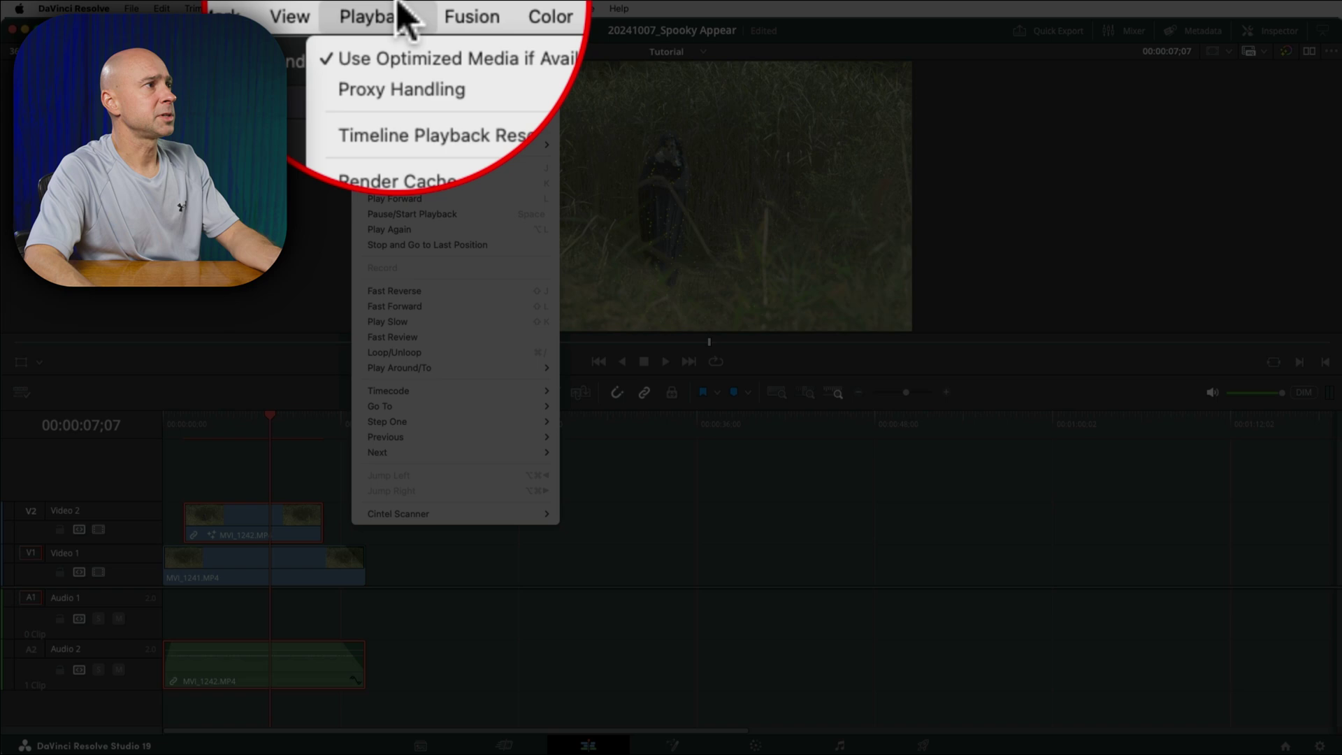
mouse_move(482, 90)
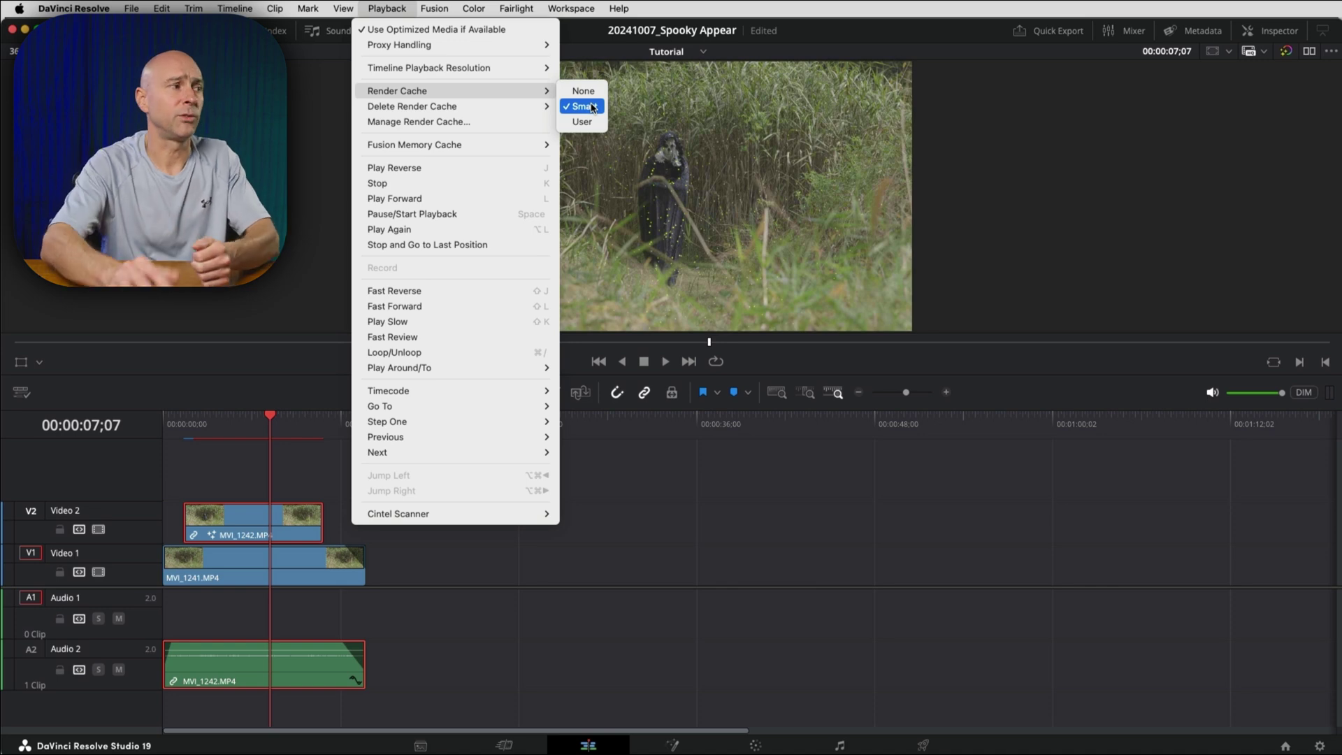
click(258, 448)
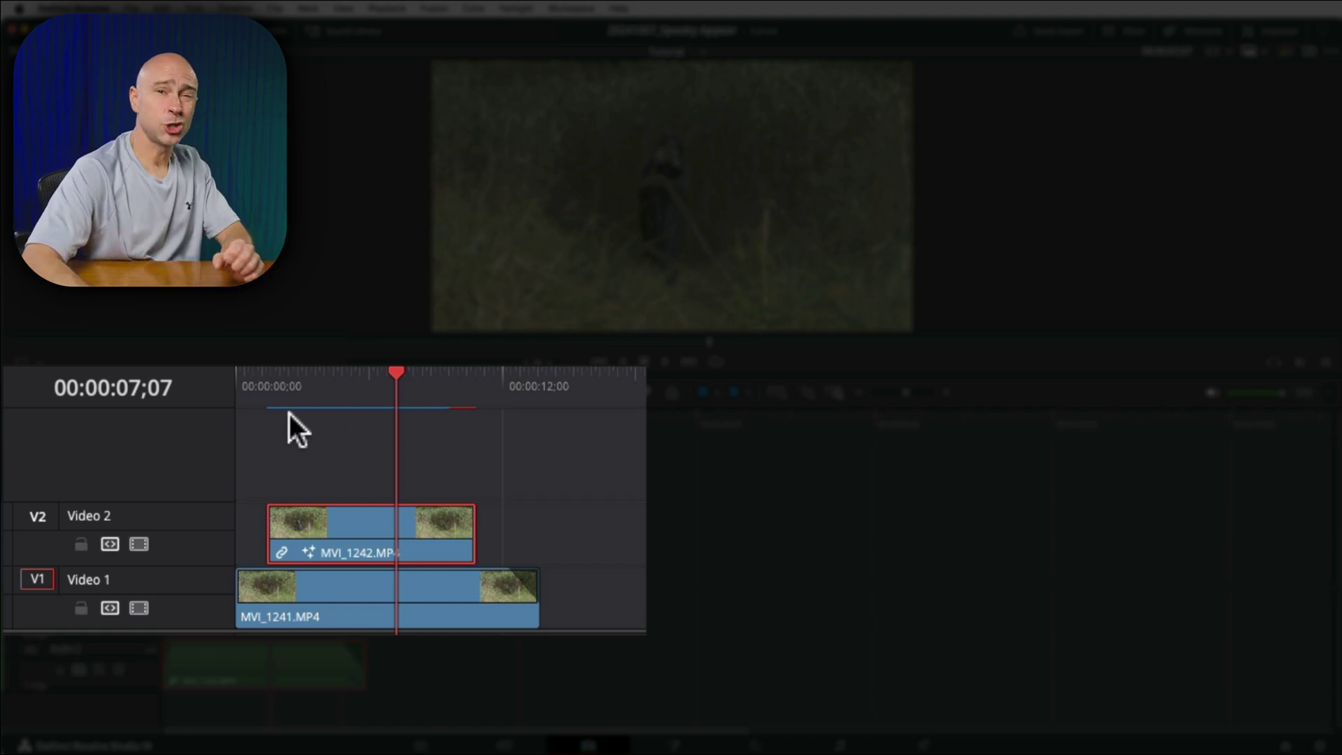
drag(239, 375, 204, 377)
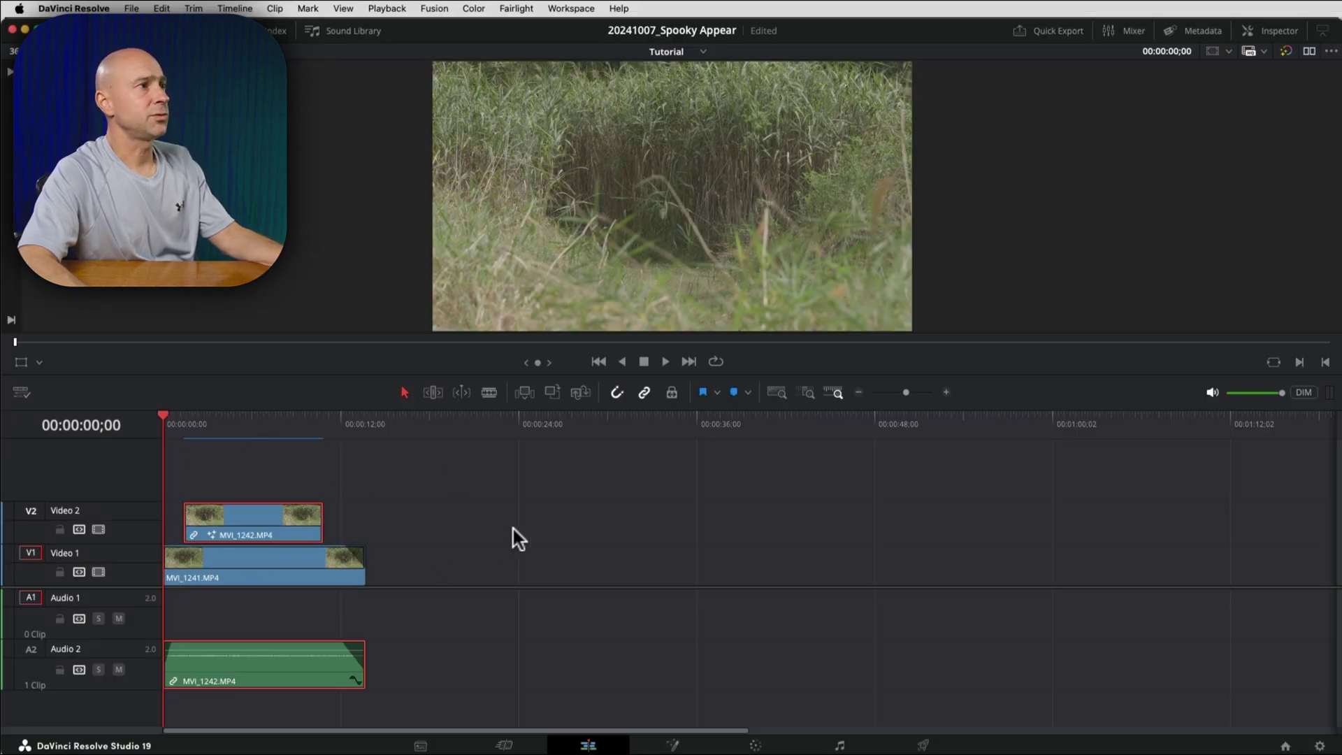
key(space)
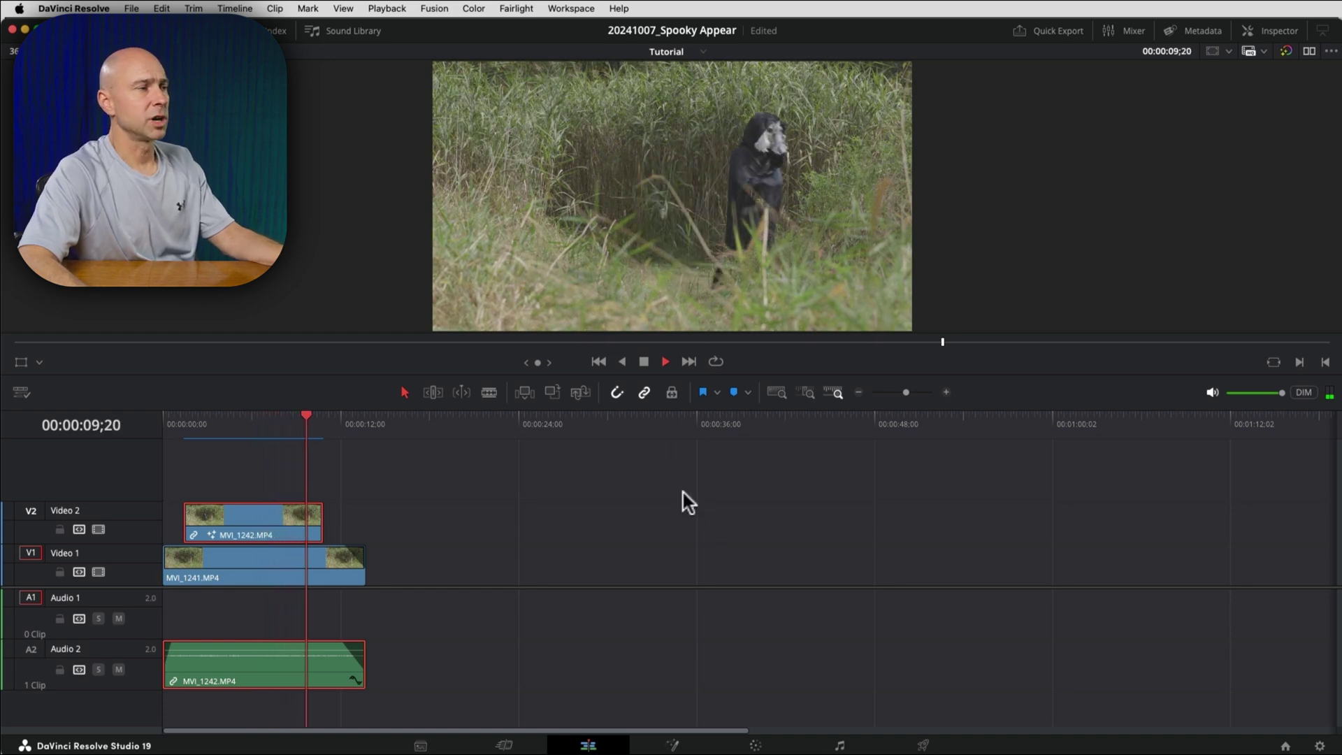
key(space)
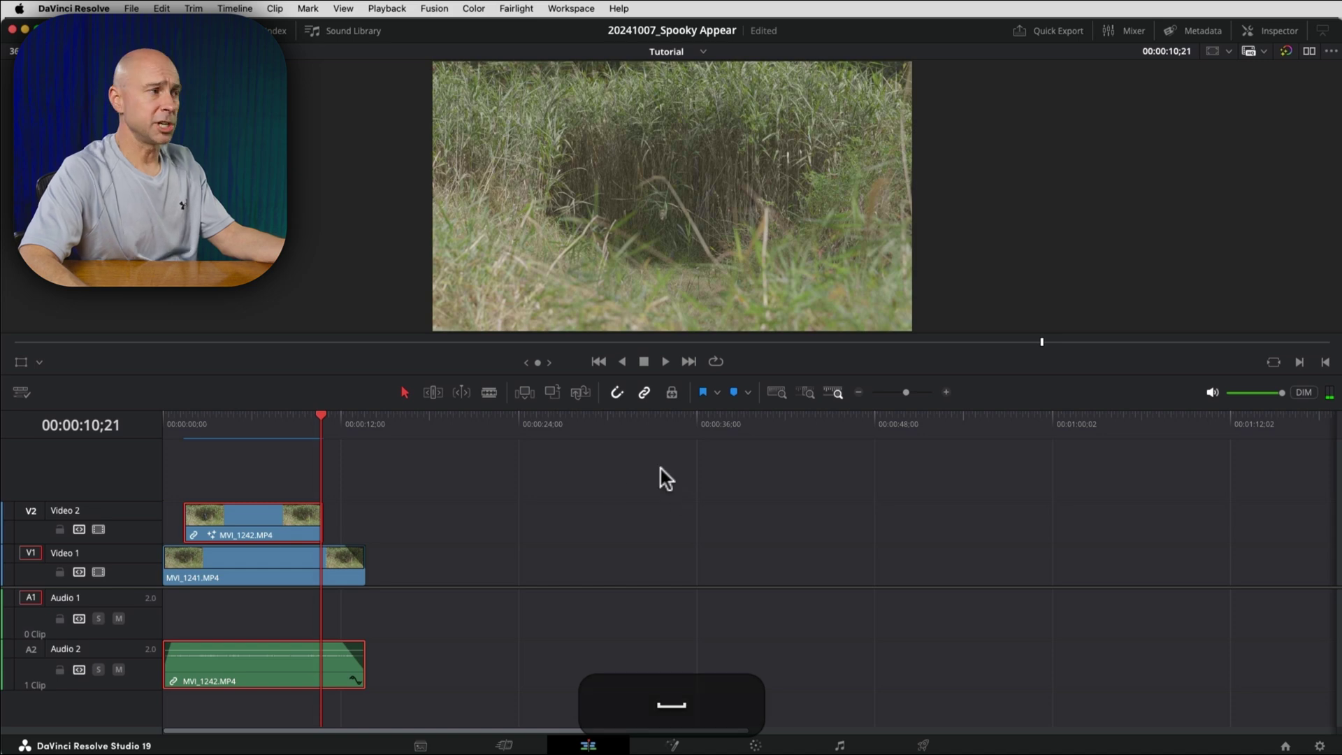
mouse_move(184, 428)
mouse_down()
mouse_move(172, 431)
mouse_move(184, 433)
mouse_up()
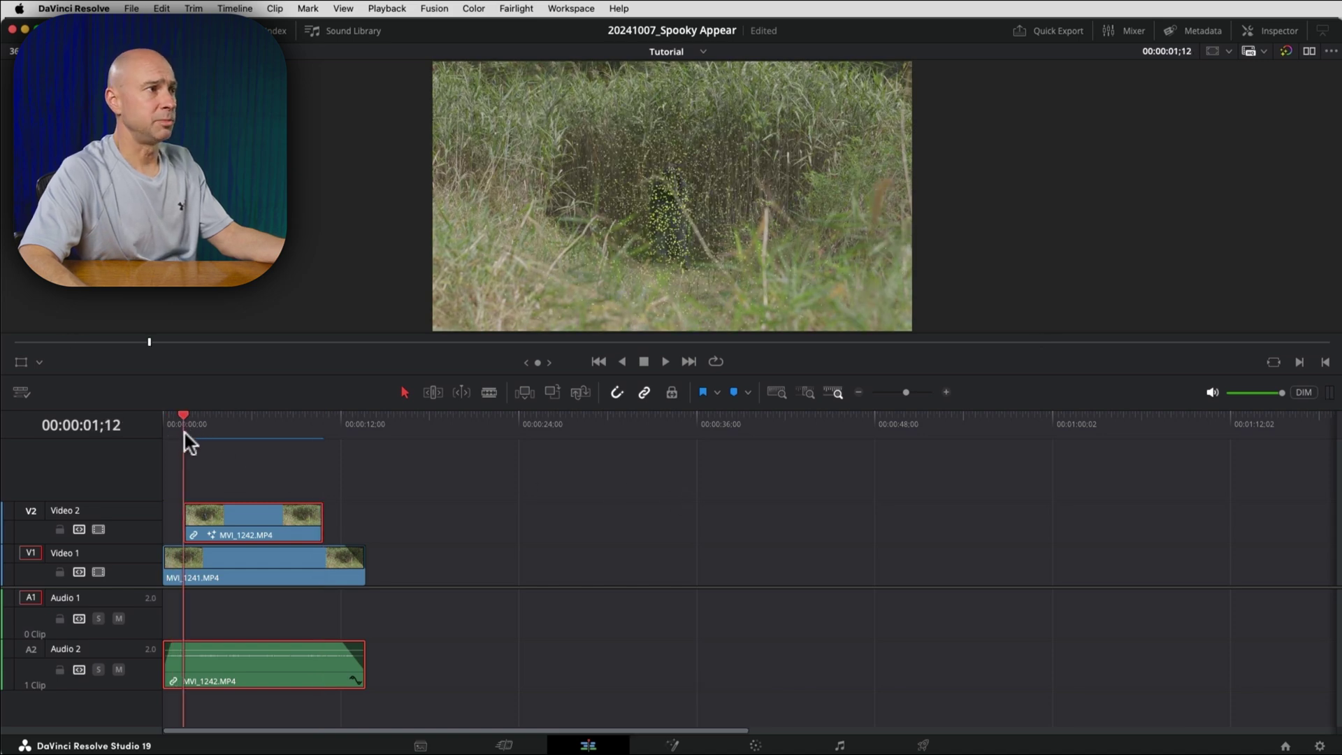
Step: Trim the start of the Video 2 clip later and play back the edit
click(184, 433)
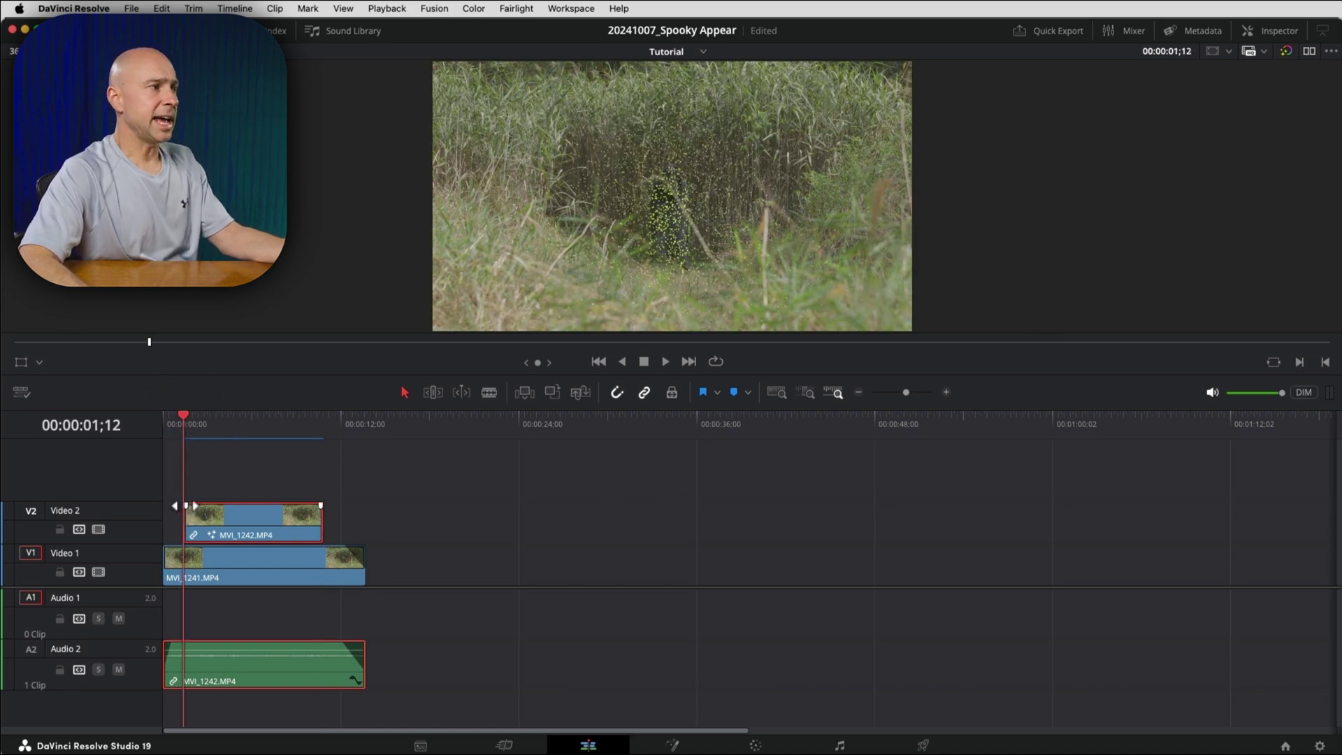
drag(185, 505, 189, 505)
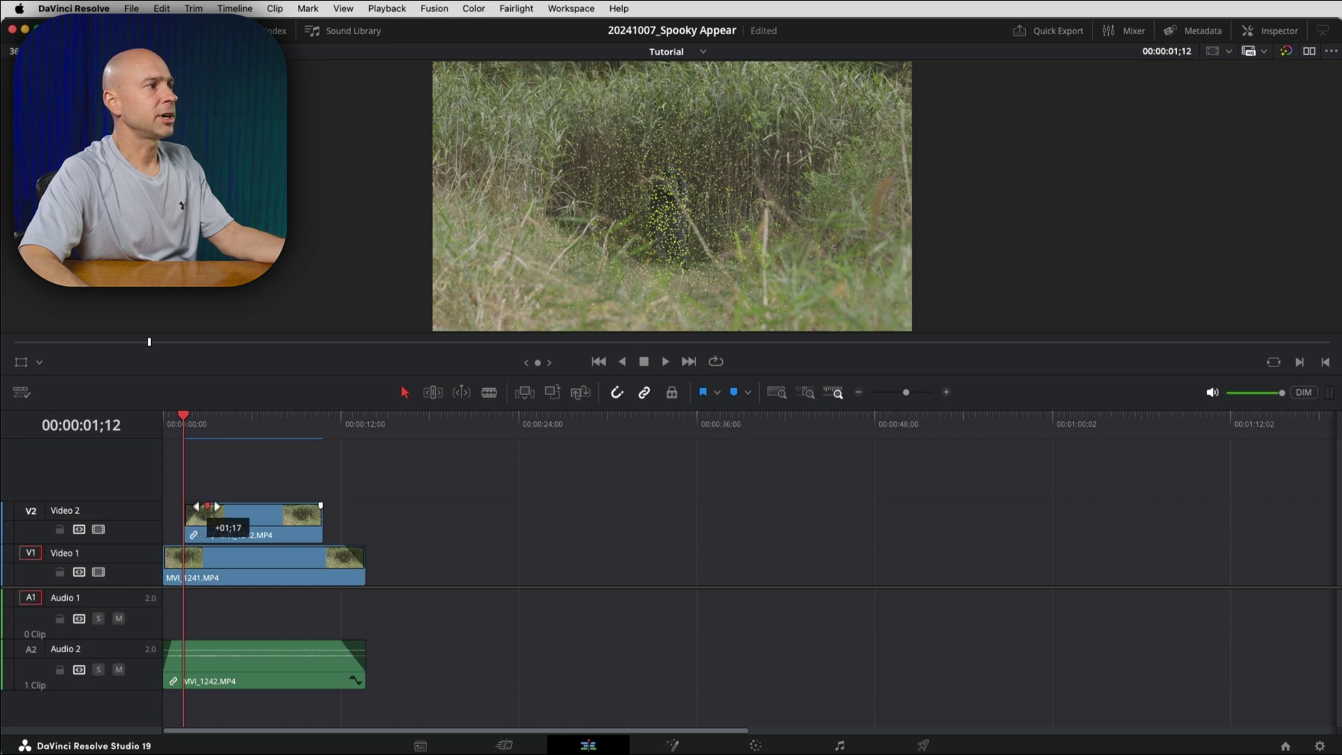
drag(209, 505, 203, 507)
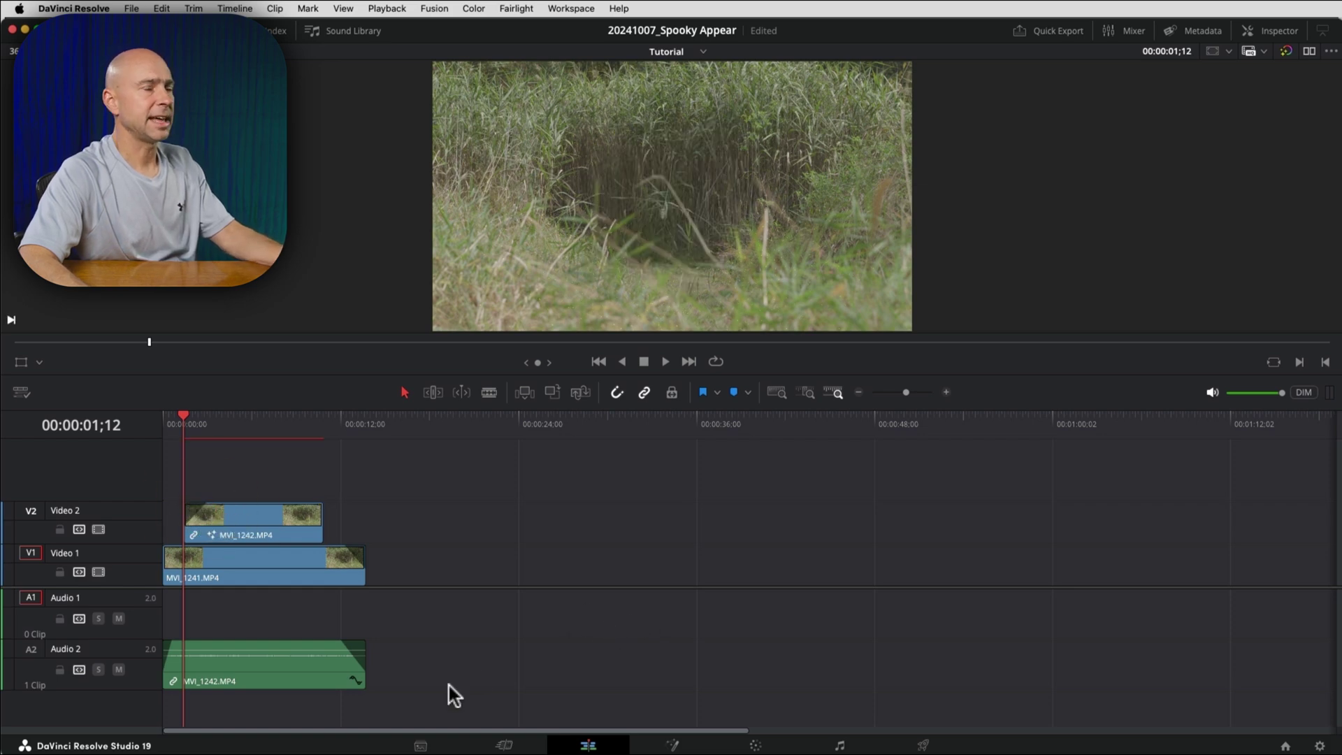
key(space)
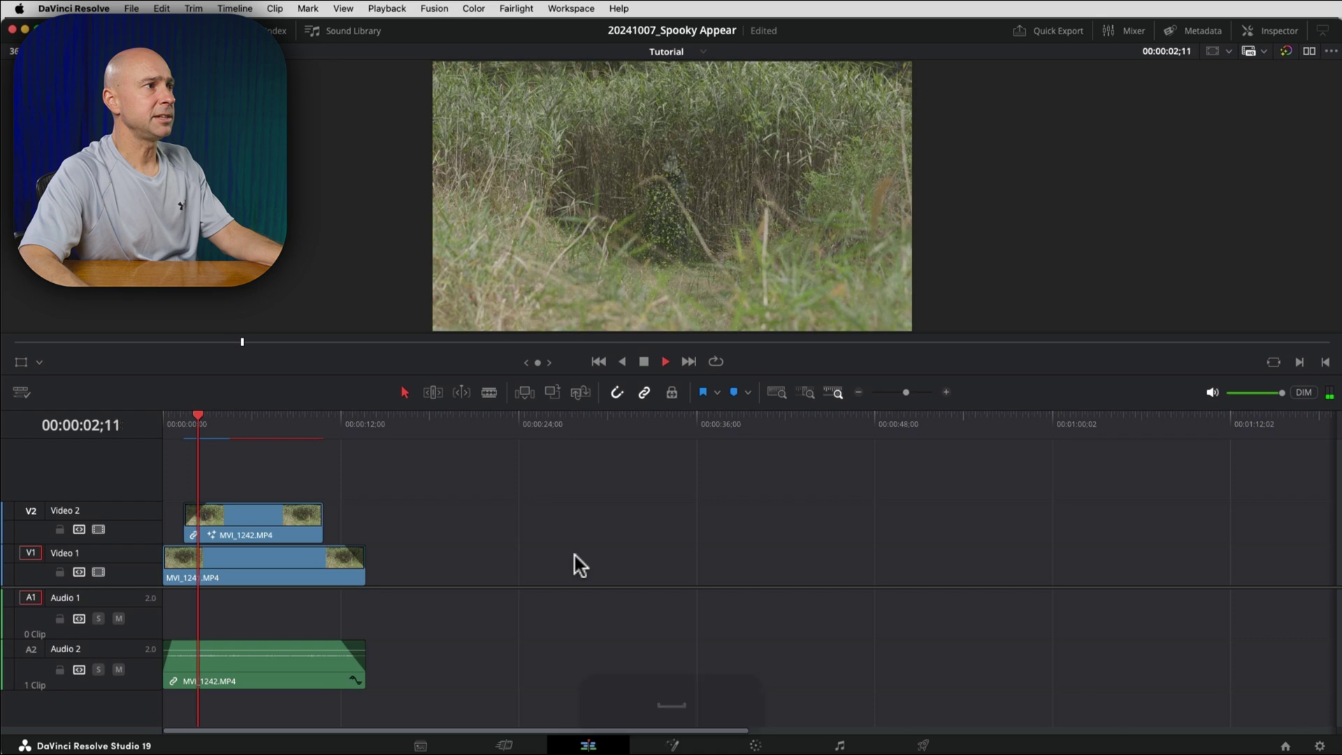
key(space)
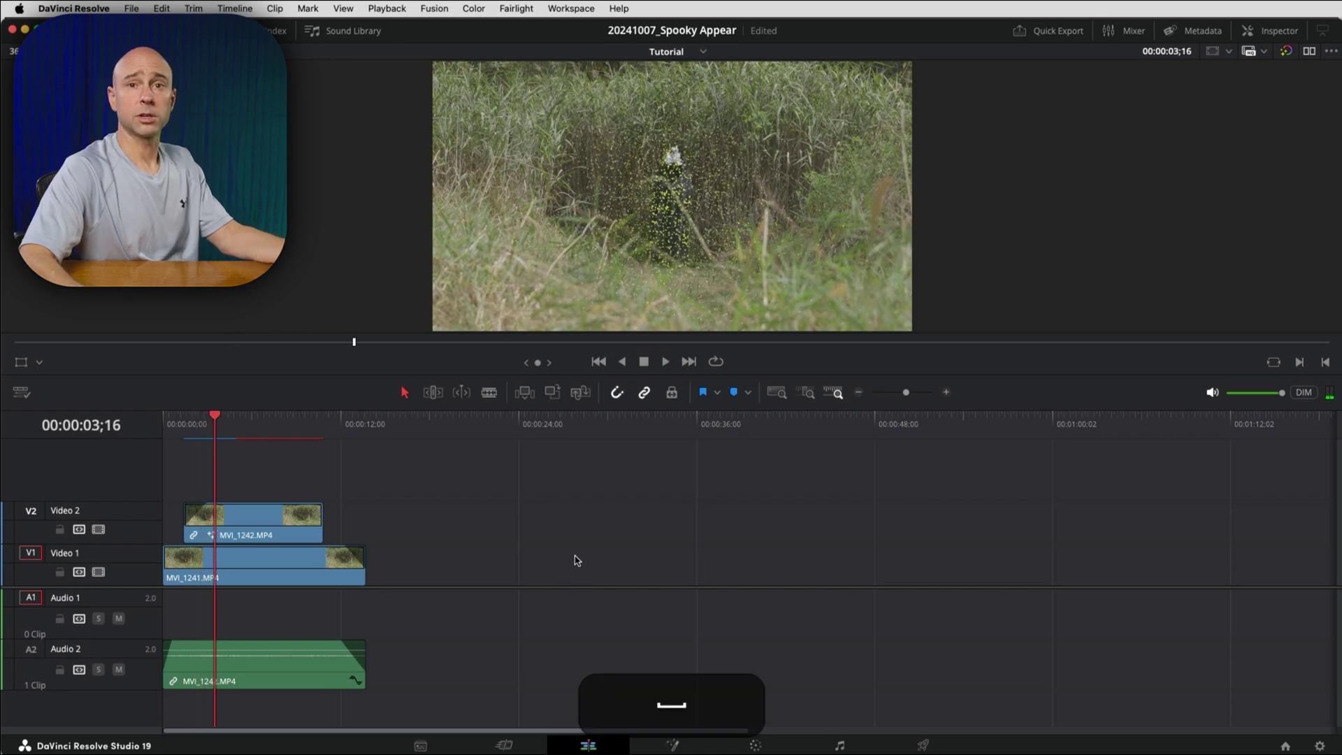
Step: Trim four frames off the MVI_1241 background clip's head and review playback from the start
click(187, 560)
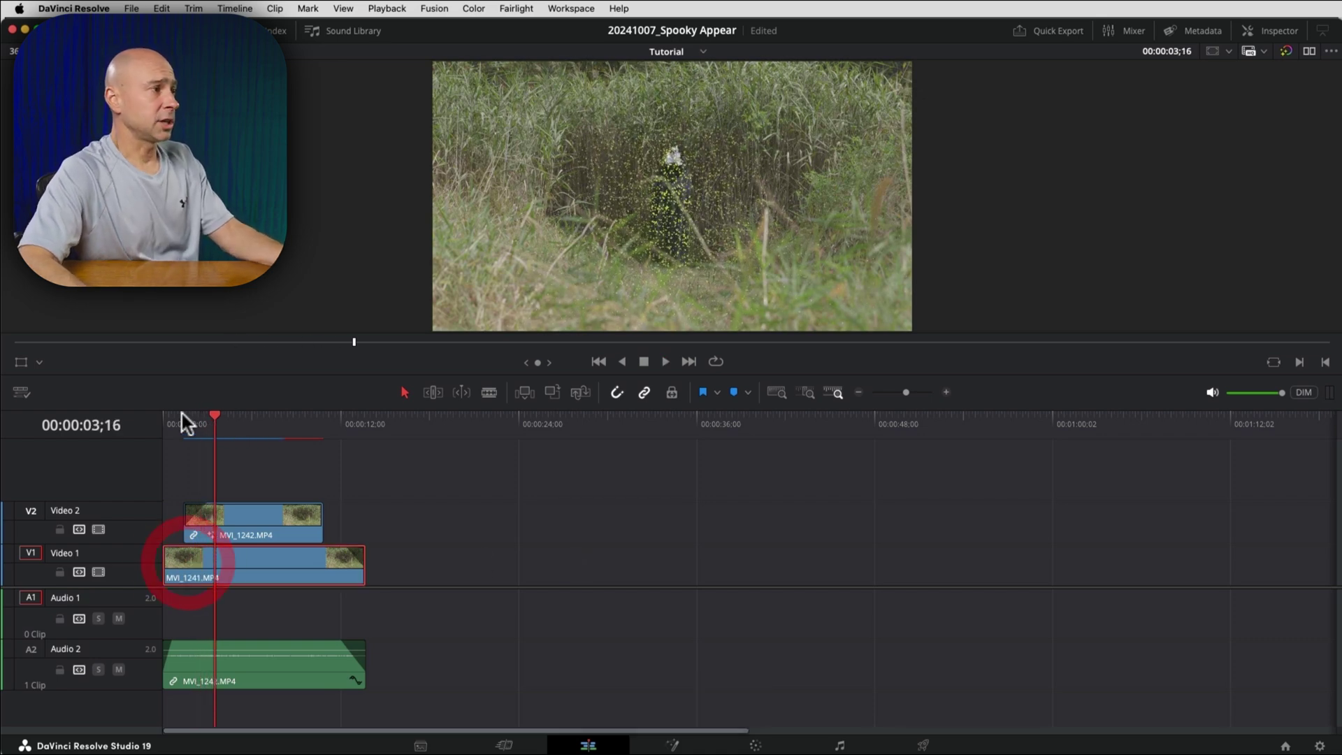
drag(180, 417, 166, 423)
drag(165, 549, 175, 548)
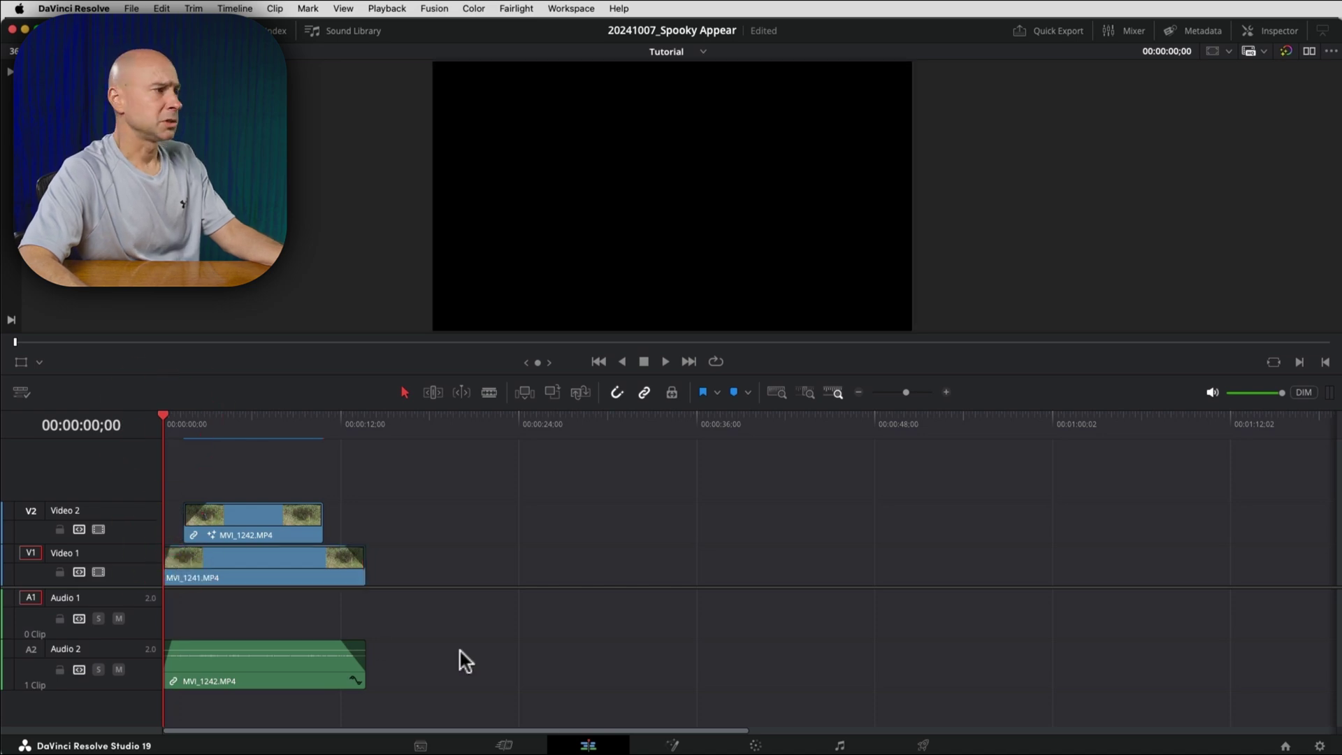
key(space)
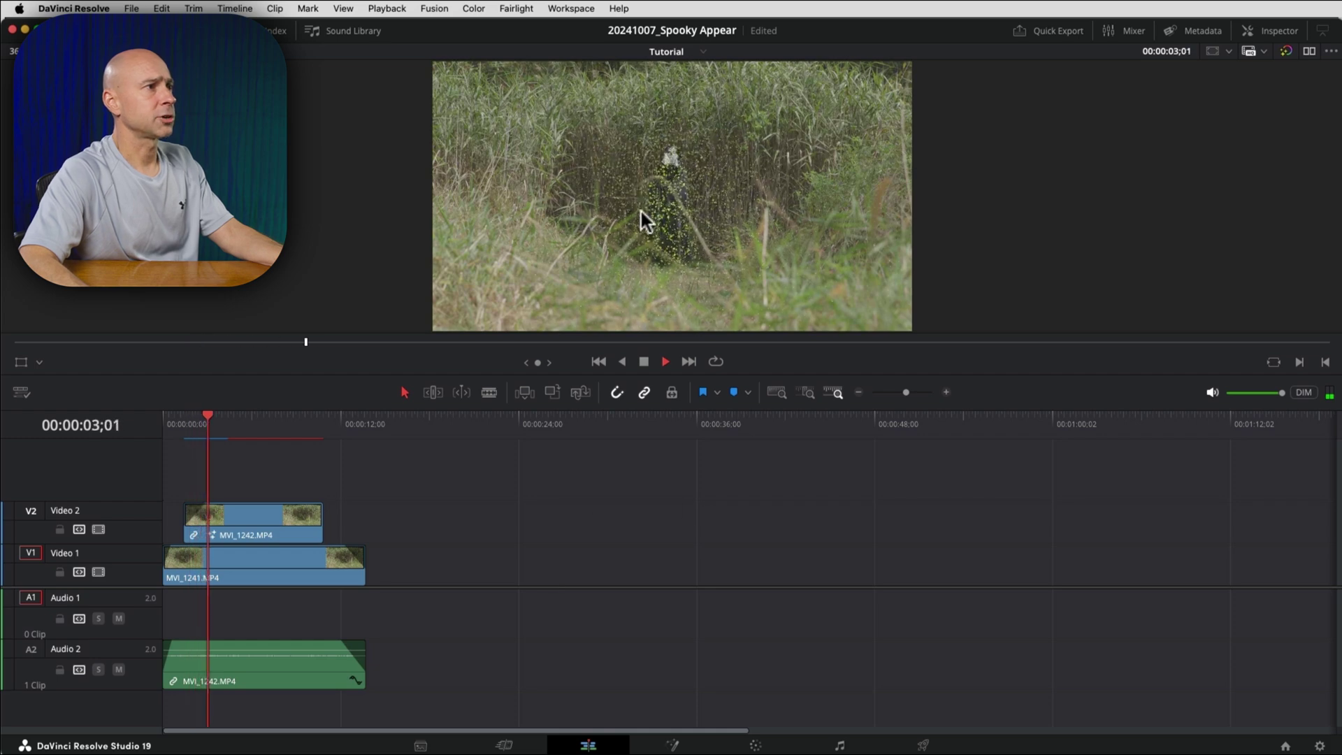
click(288, 427)
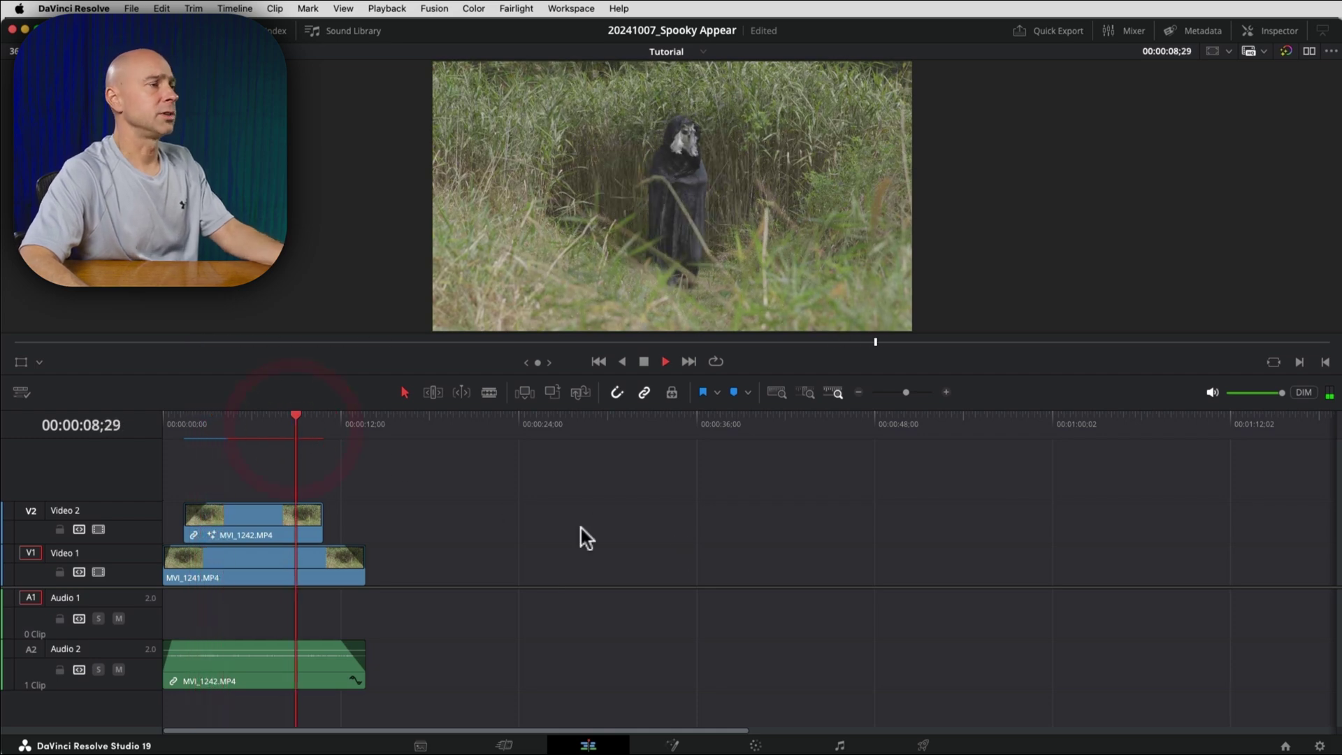
key(space)
key(space)
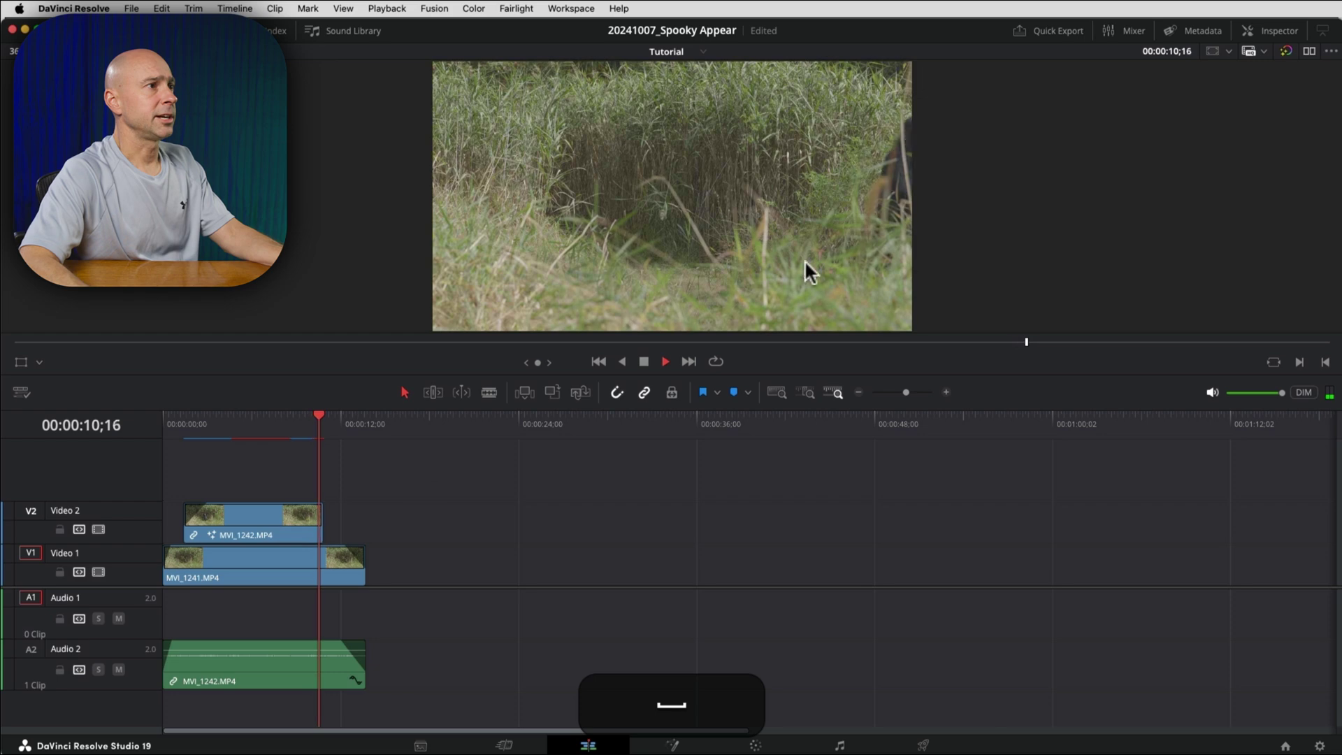
key(space)
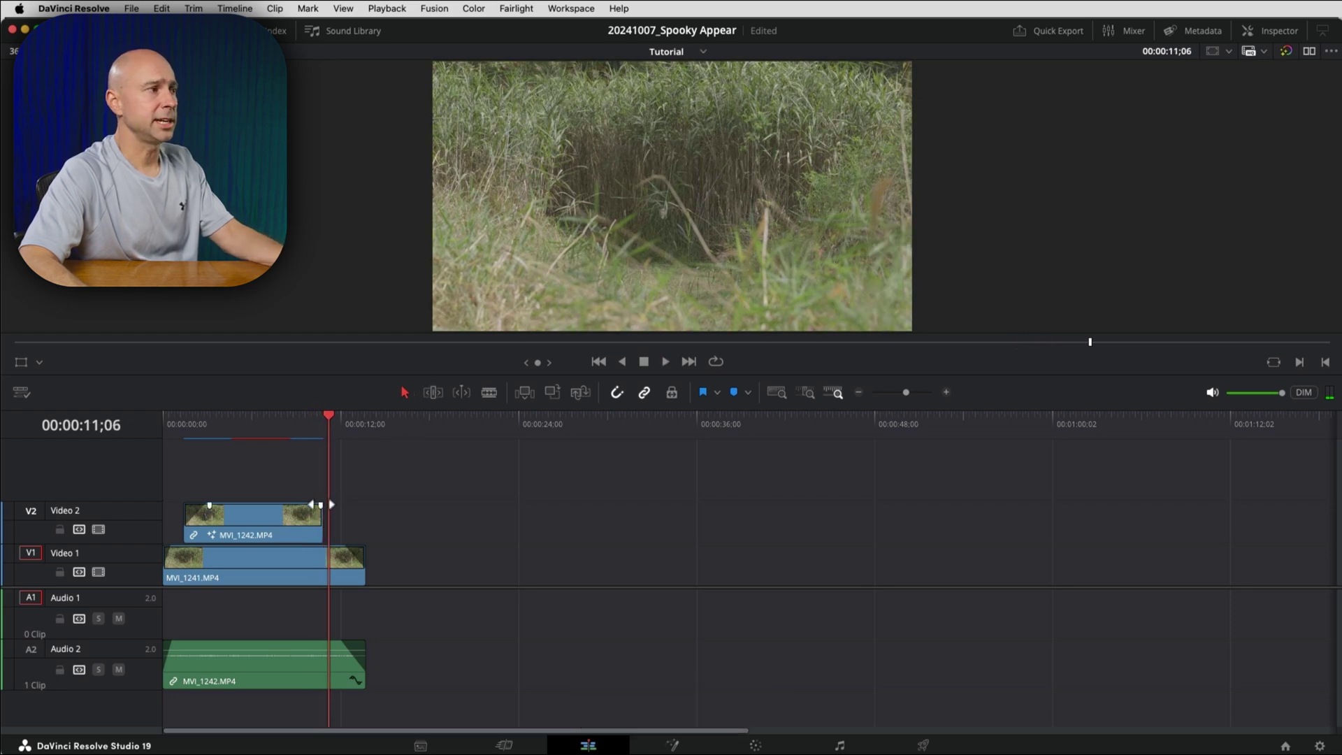
click(336, 547)
key(space)
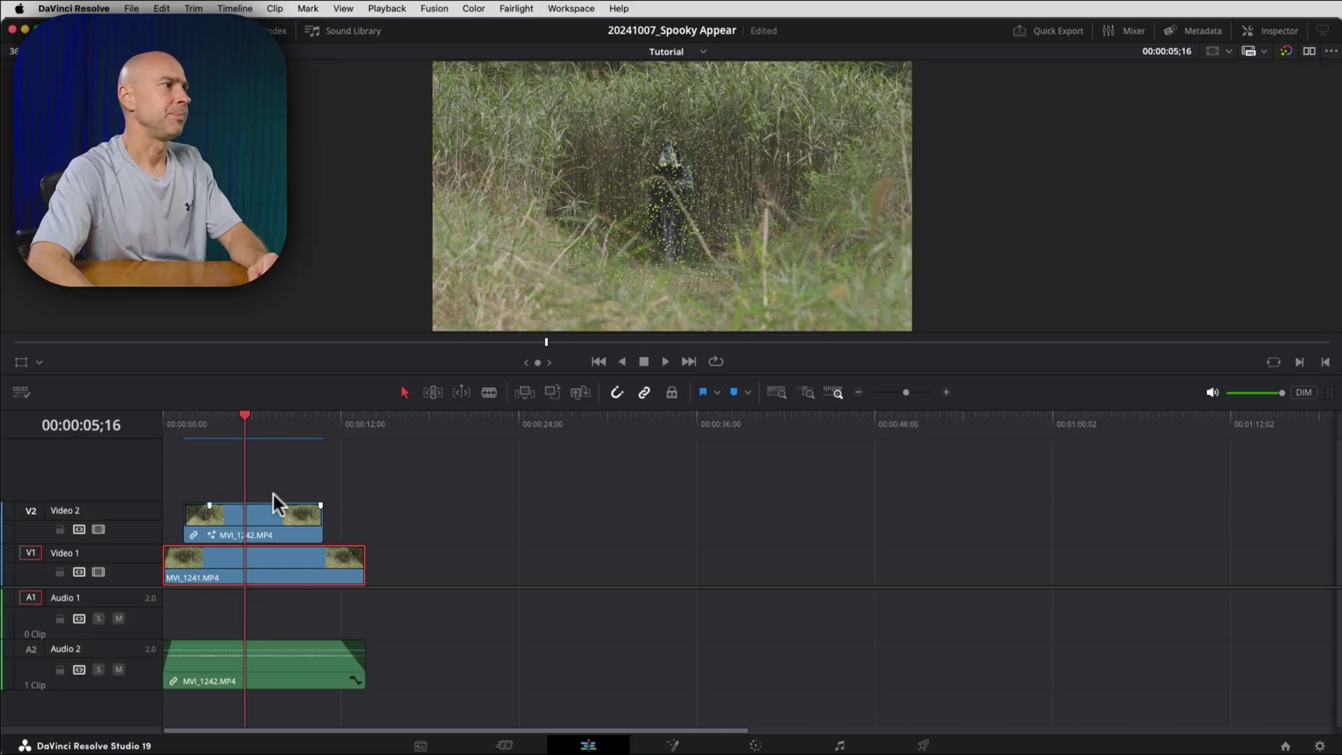
Step: Open the Color page with grass clip 01 selected and preview it
click(755, 746)
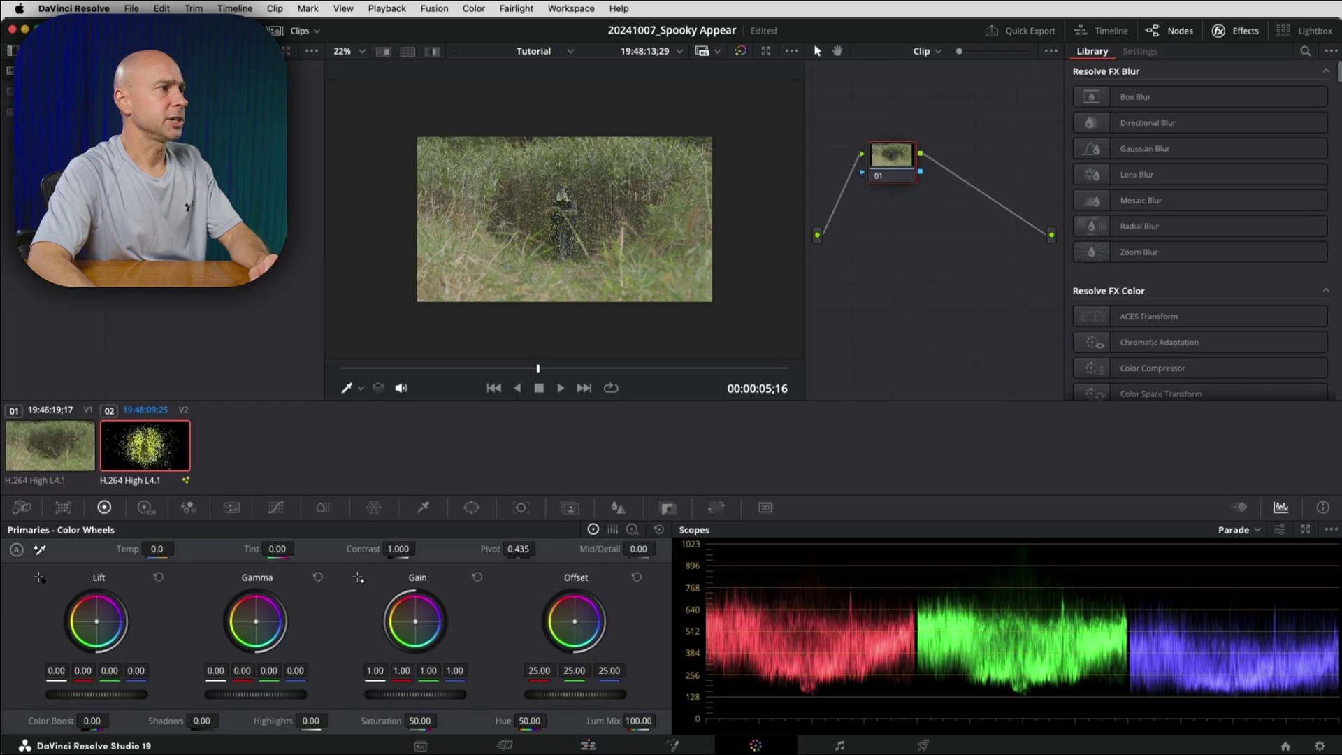
click(90, 452)
key(space)
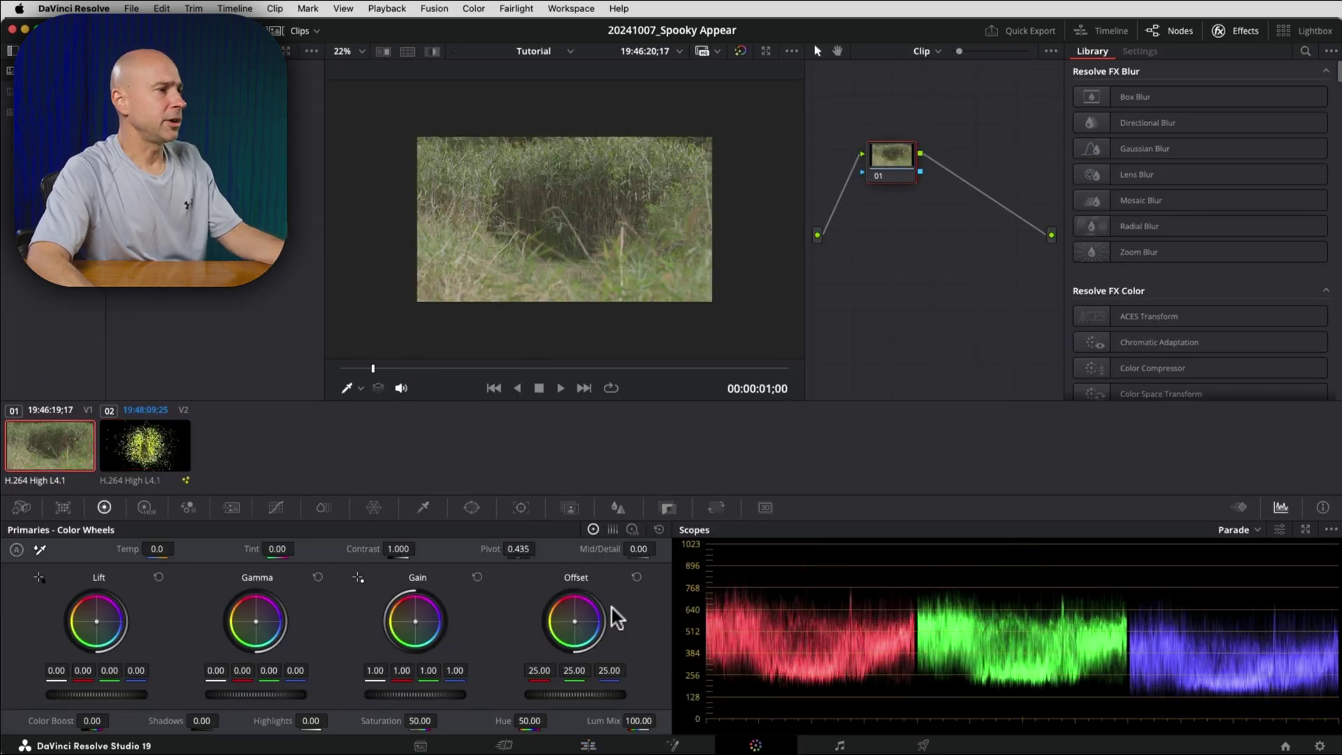
Step: Push Lift, Gain and Offset toward blue, with Contrast 1.186, Hue toward cyan, Color Boost 24.50
drag(98, 629, 168, 637)
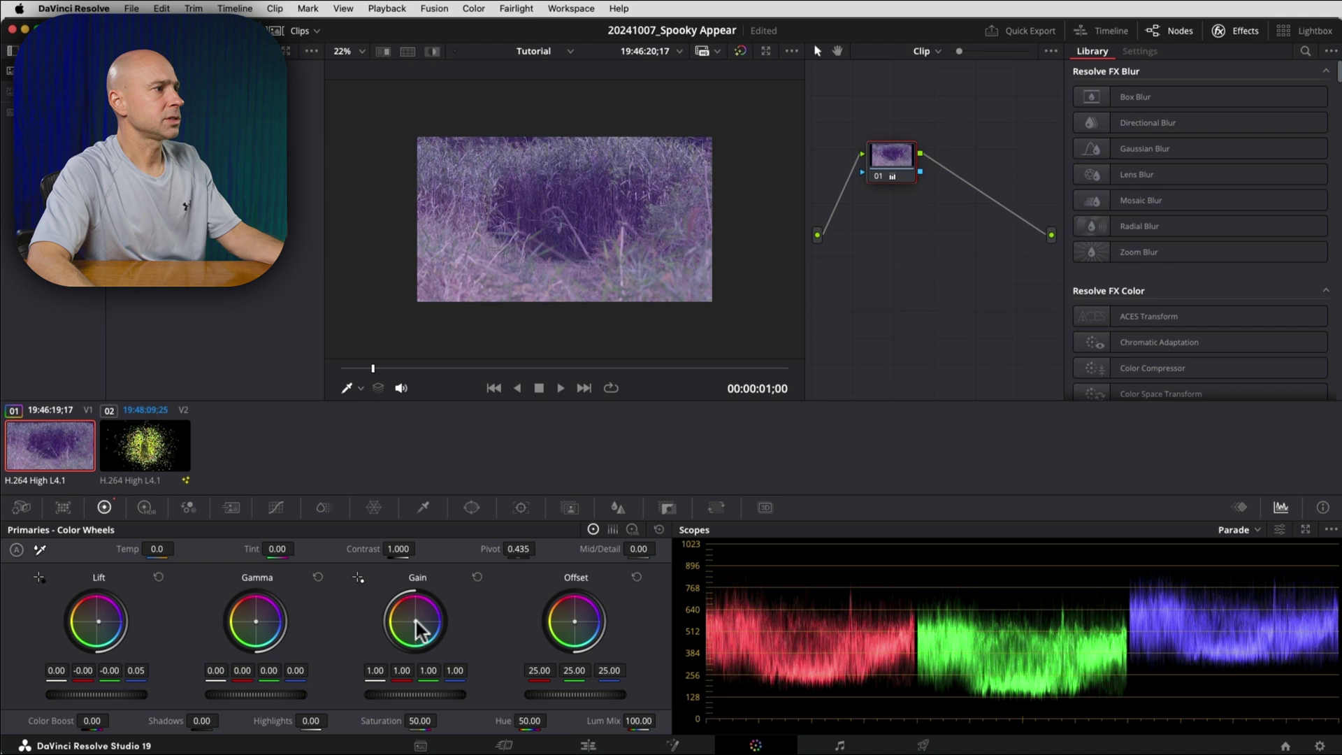
drag(420, 629, 433, 629)
drag(574, 620, 578, 621)
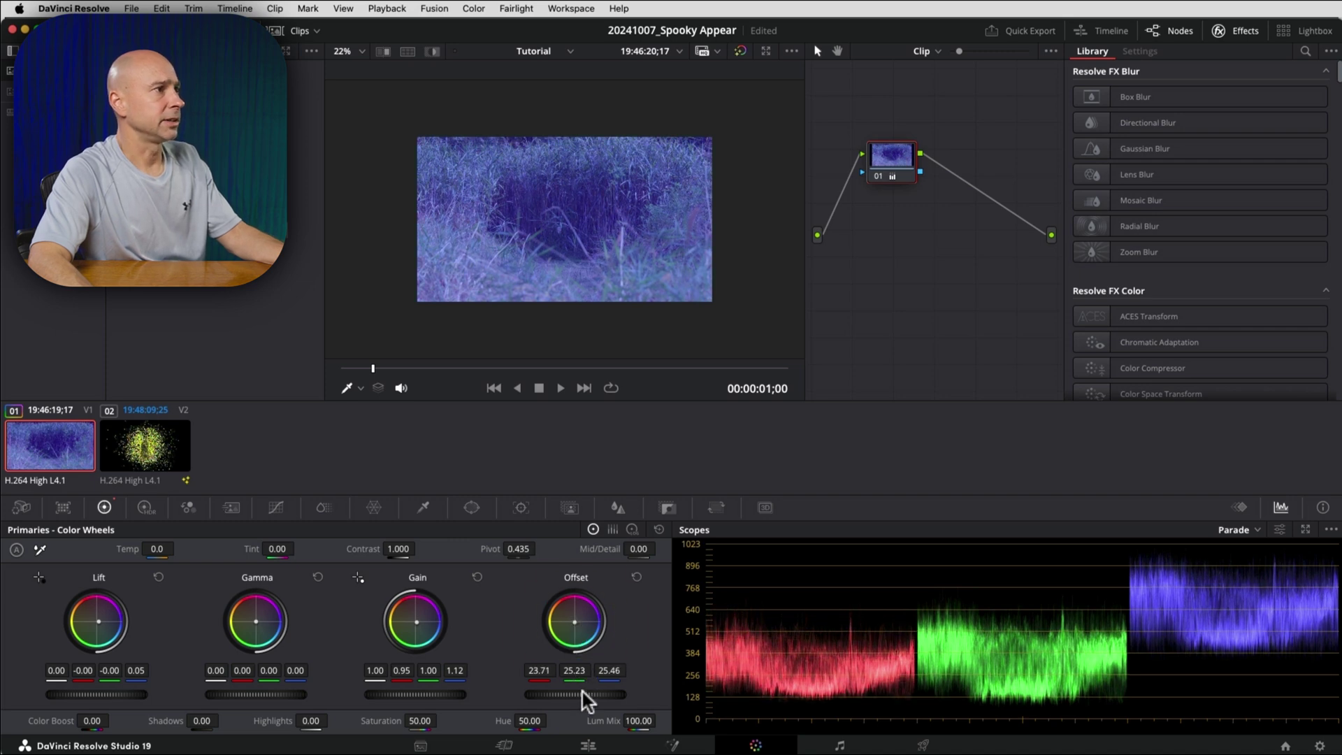
drag(582, 694, 581, 694)
drag(375, 559, 392, 559)
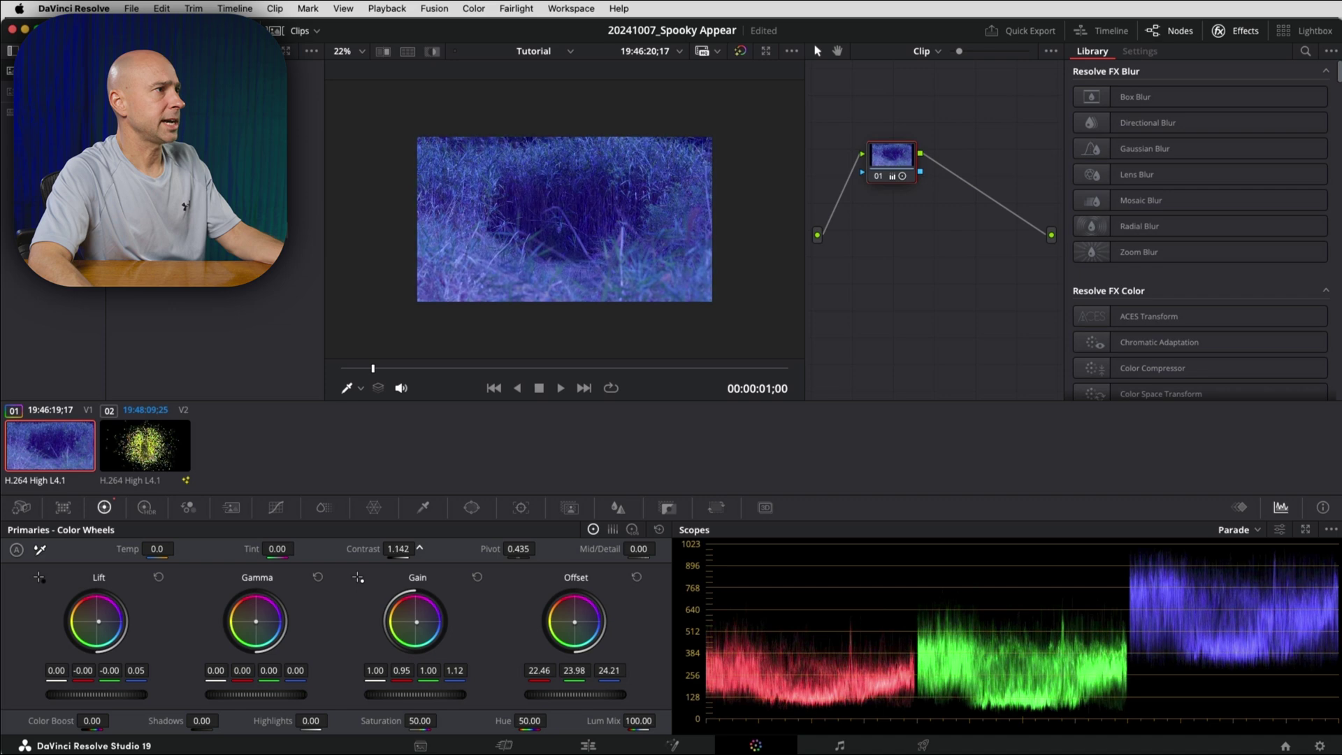
mouse_move(529, 721)
mouse_down()
mouse_move(544, 720)
mouse_move(510, 721)
mouse_up()
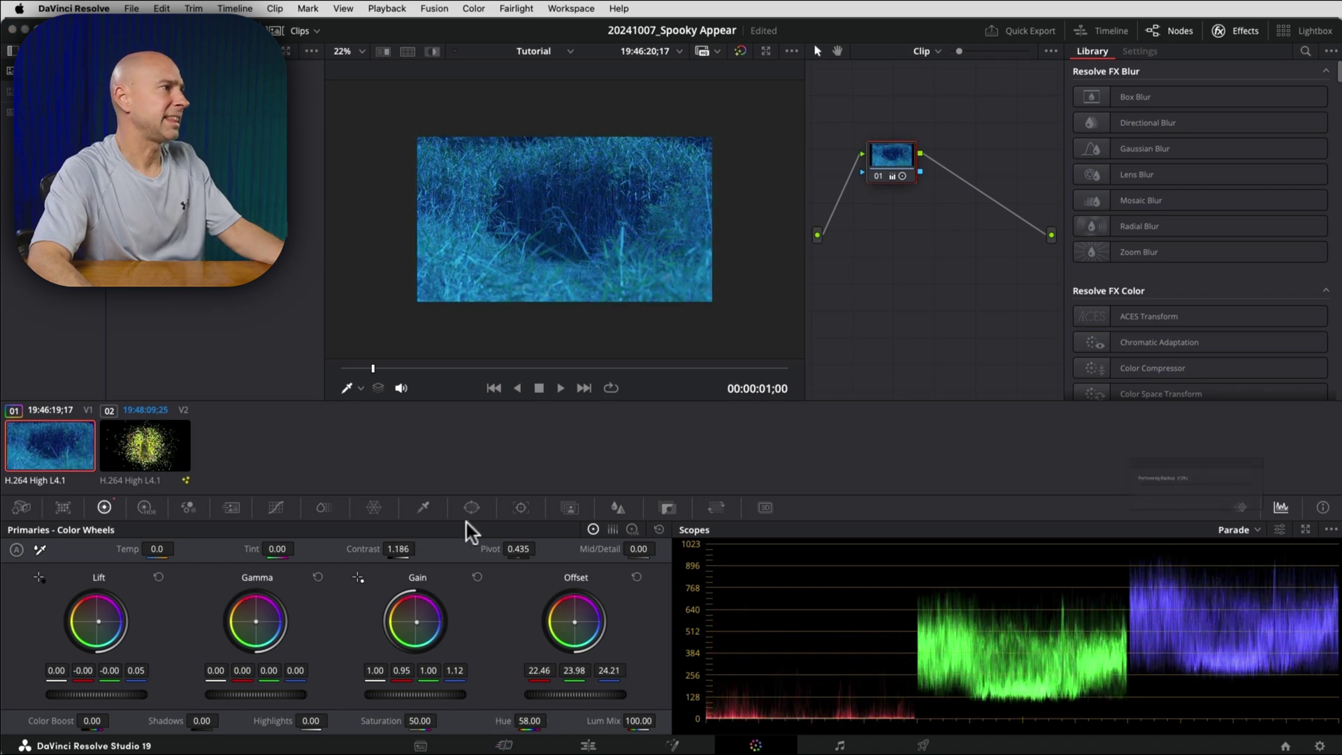
drag(91, 721, 112, 720)
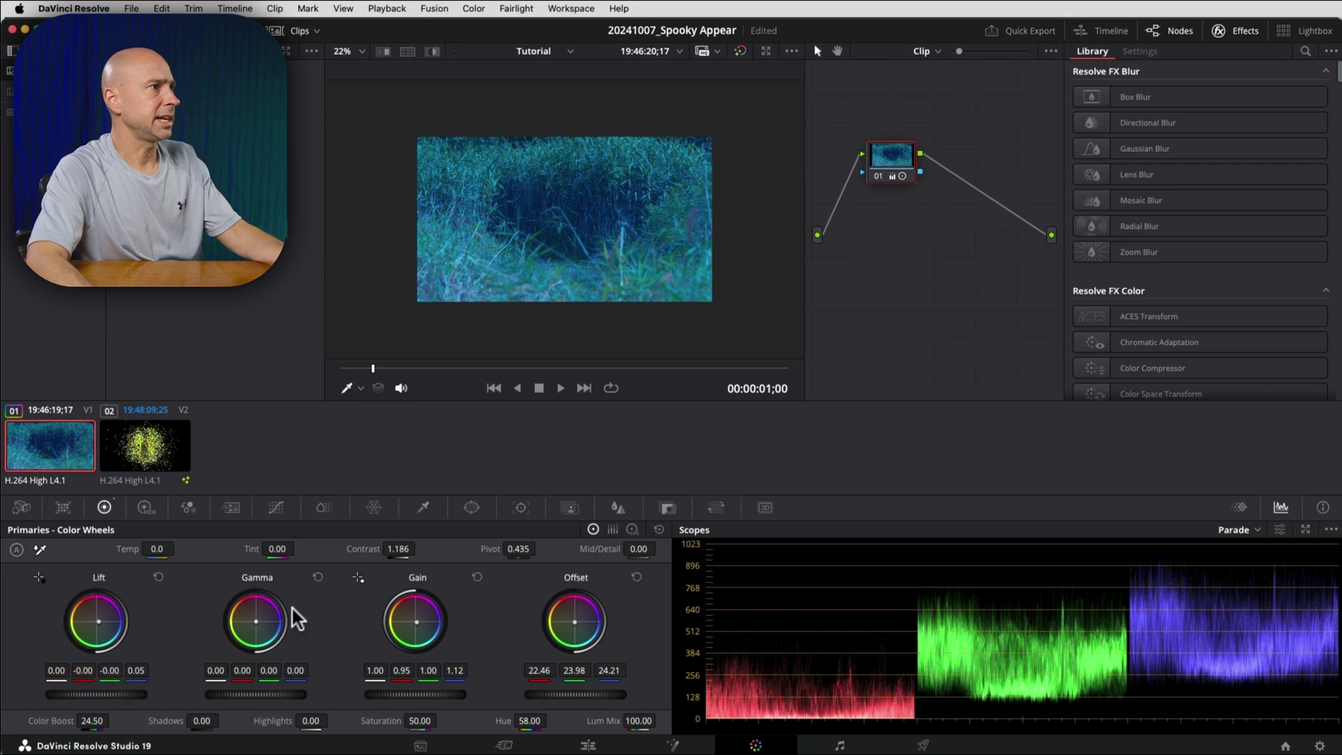
Step: Enlarge the viewer and scrub through the figure's appearance to review the grade
click(440, 369)
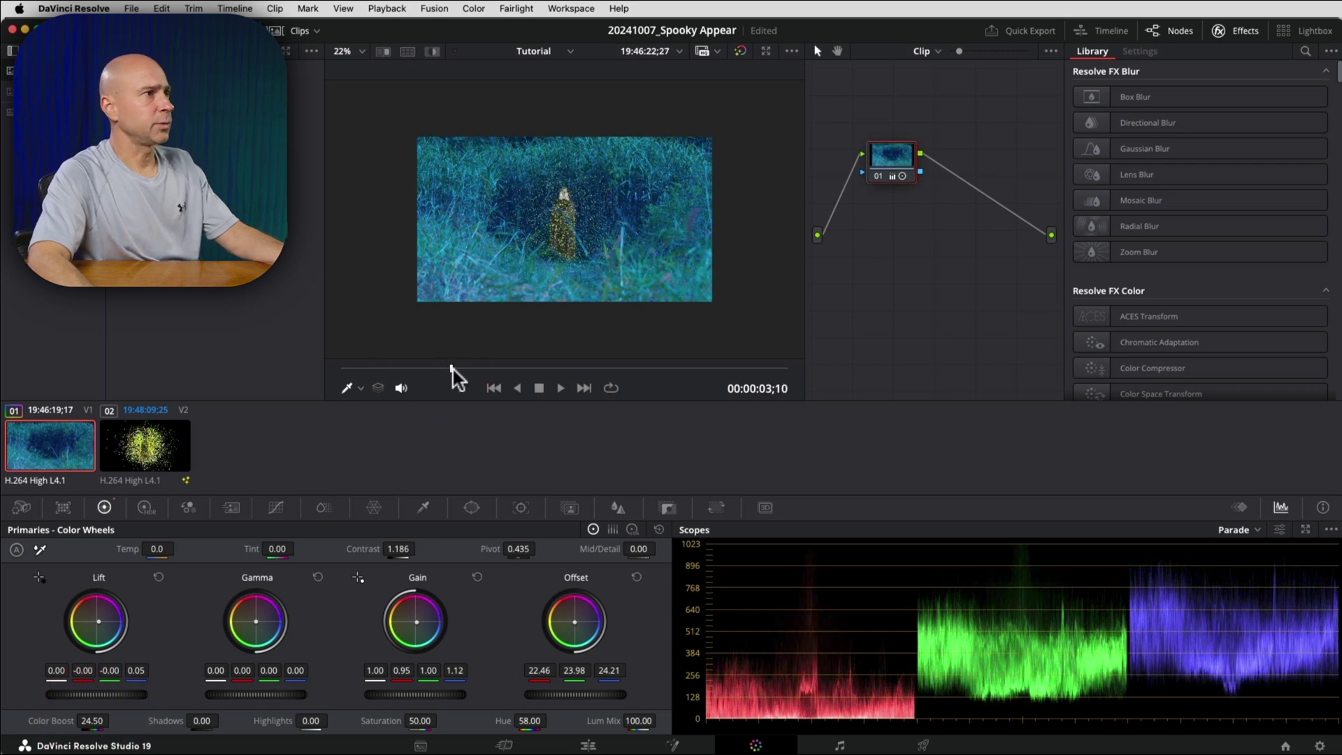
click(456, 367)
scroll(509, 227, up, 2)
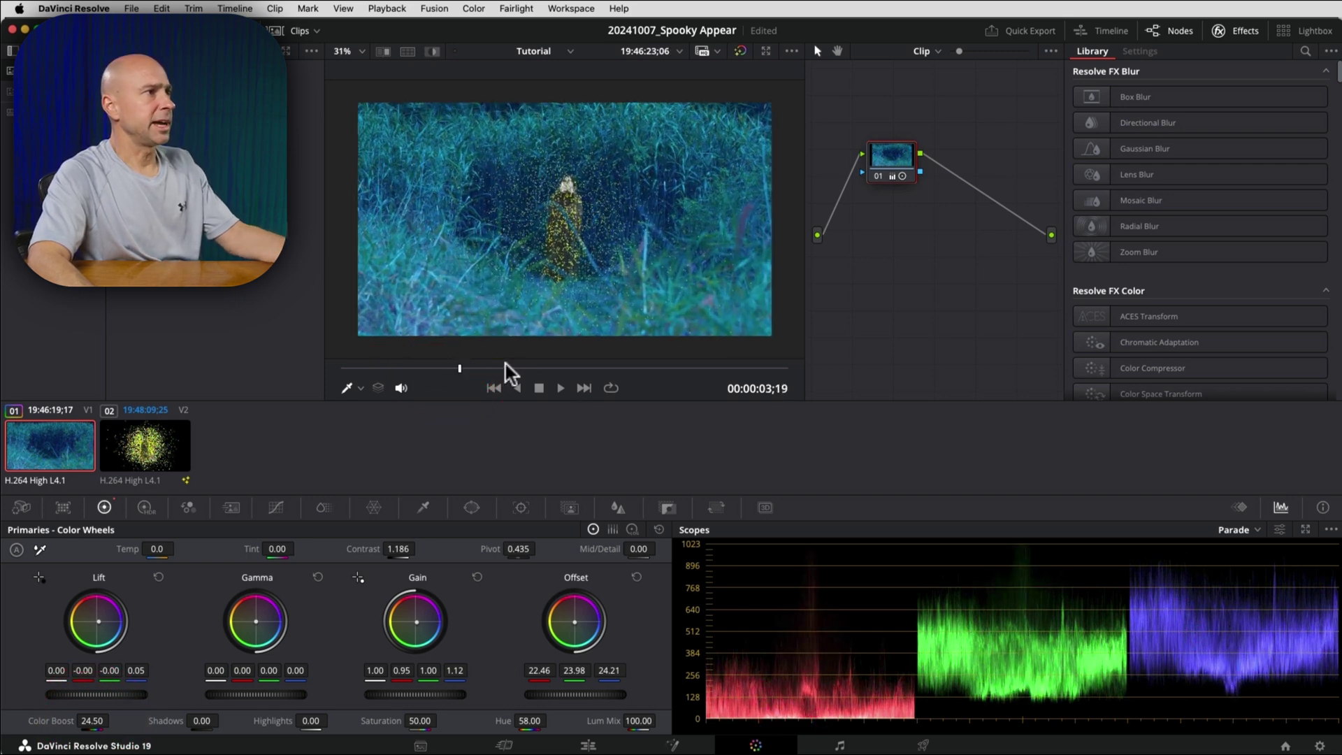
drag(508, 370, 438, 371)
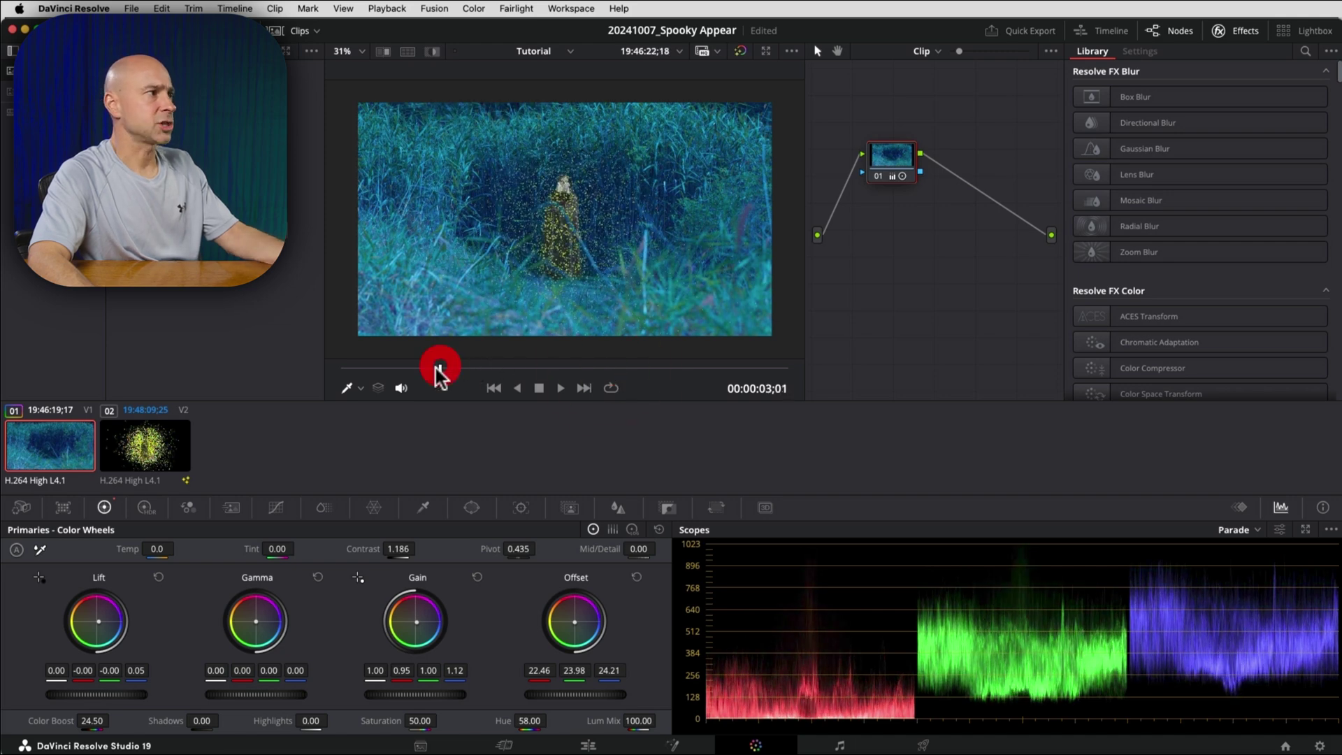
click(143, 448)
Step: Copy clip 01's teal night grade onto particle figure clip 02 with a middle-click
middle_click(55, 449)
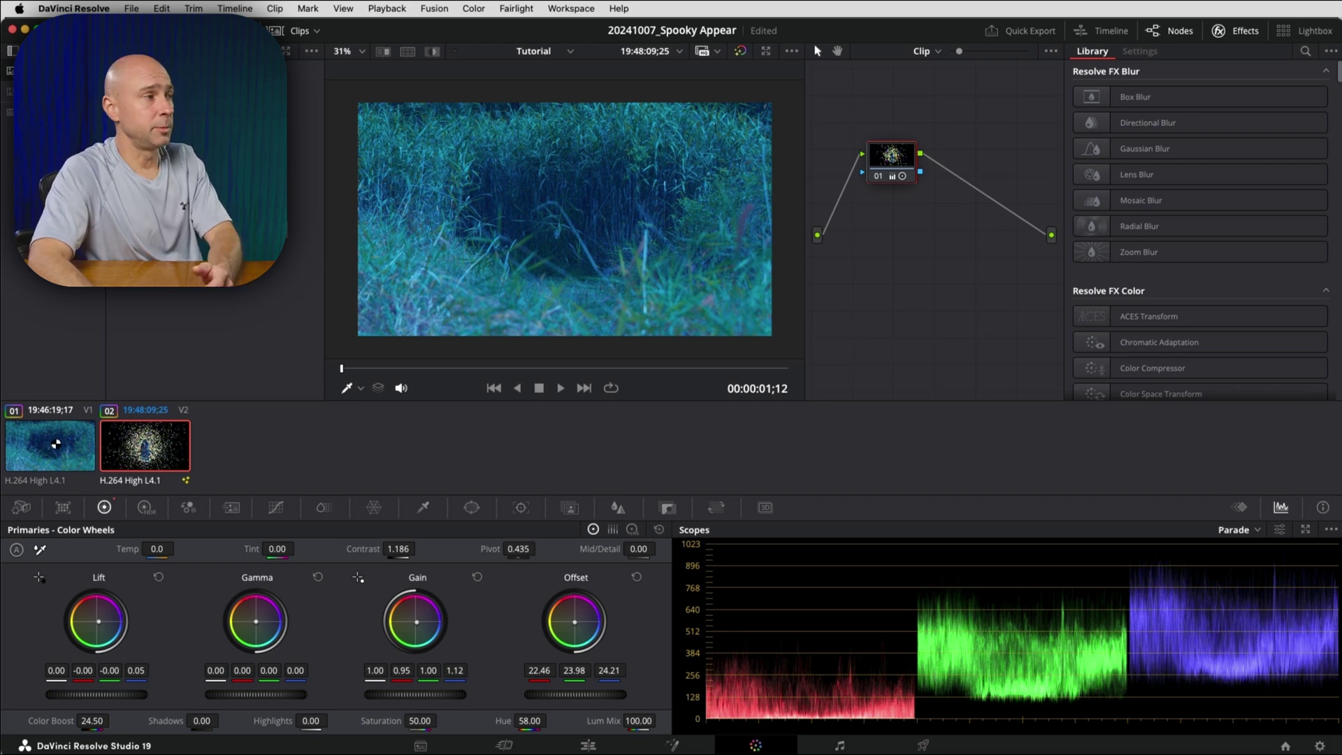
right_click(56, 445)
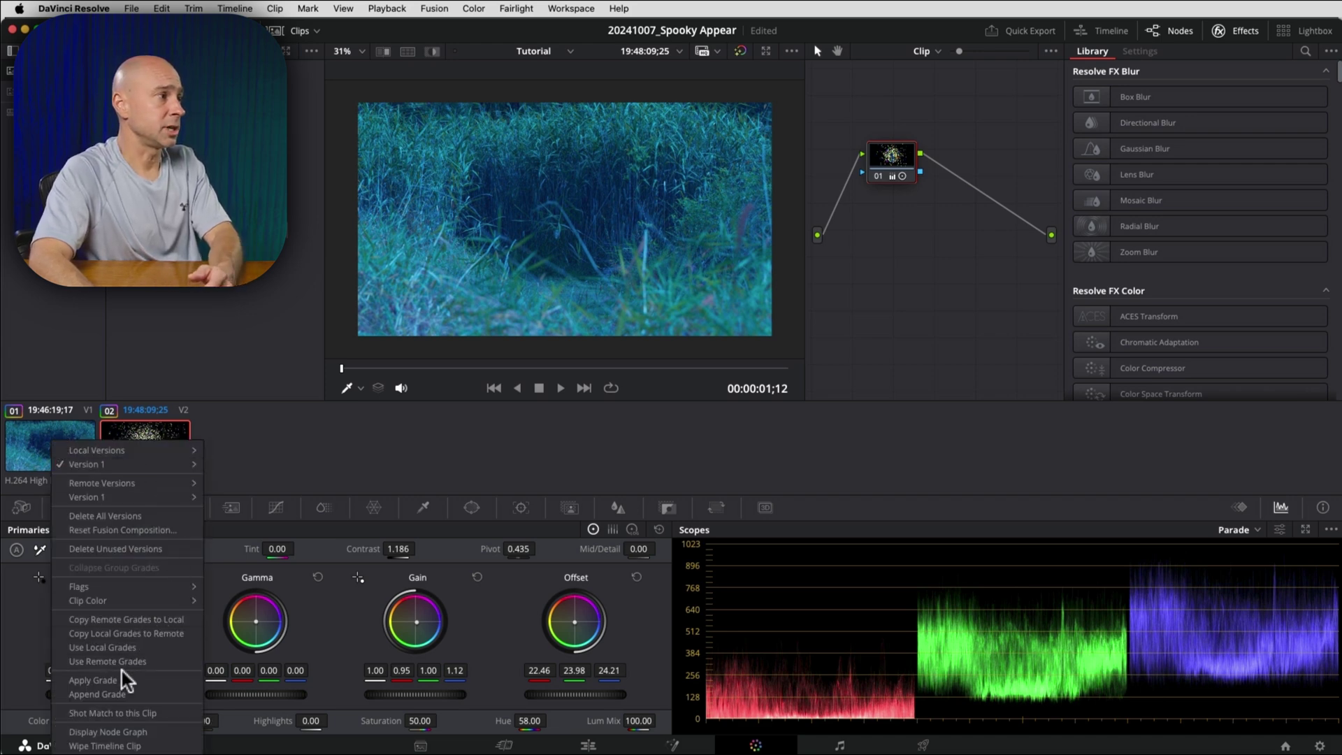
click(283, 432)
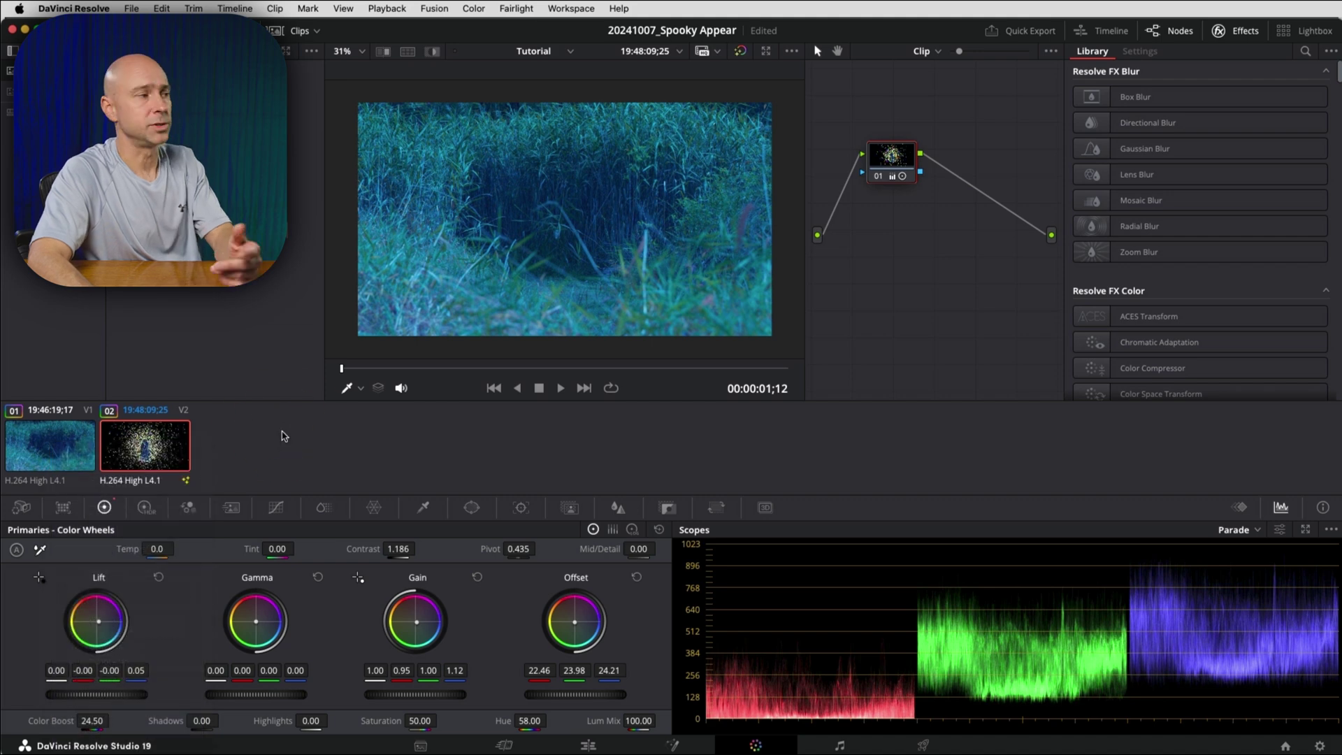
click(538, 368)
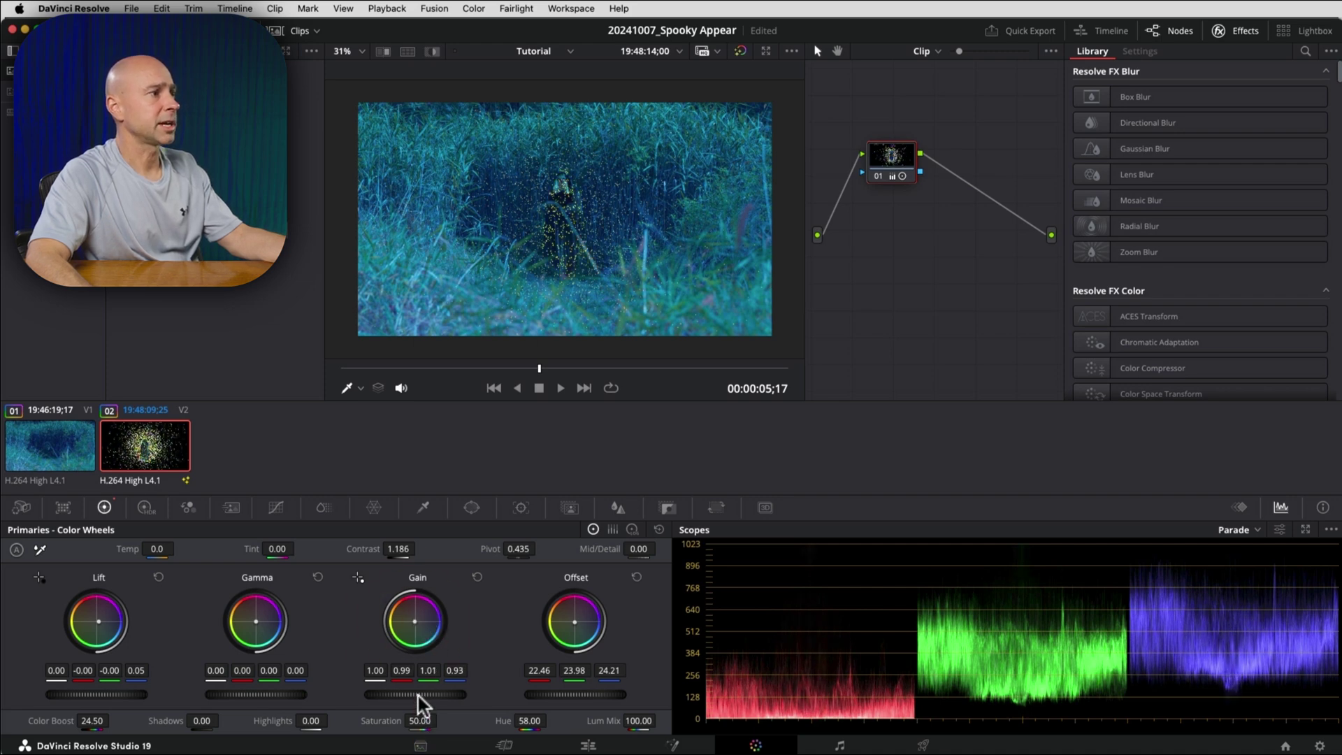
Step: Raise clip 02's Gain to about 1.27 and lift Gamma slightly, playing back to check
drag(421, 704, 416, 710)
key(space)
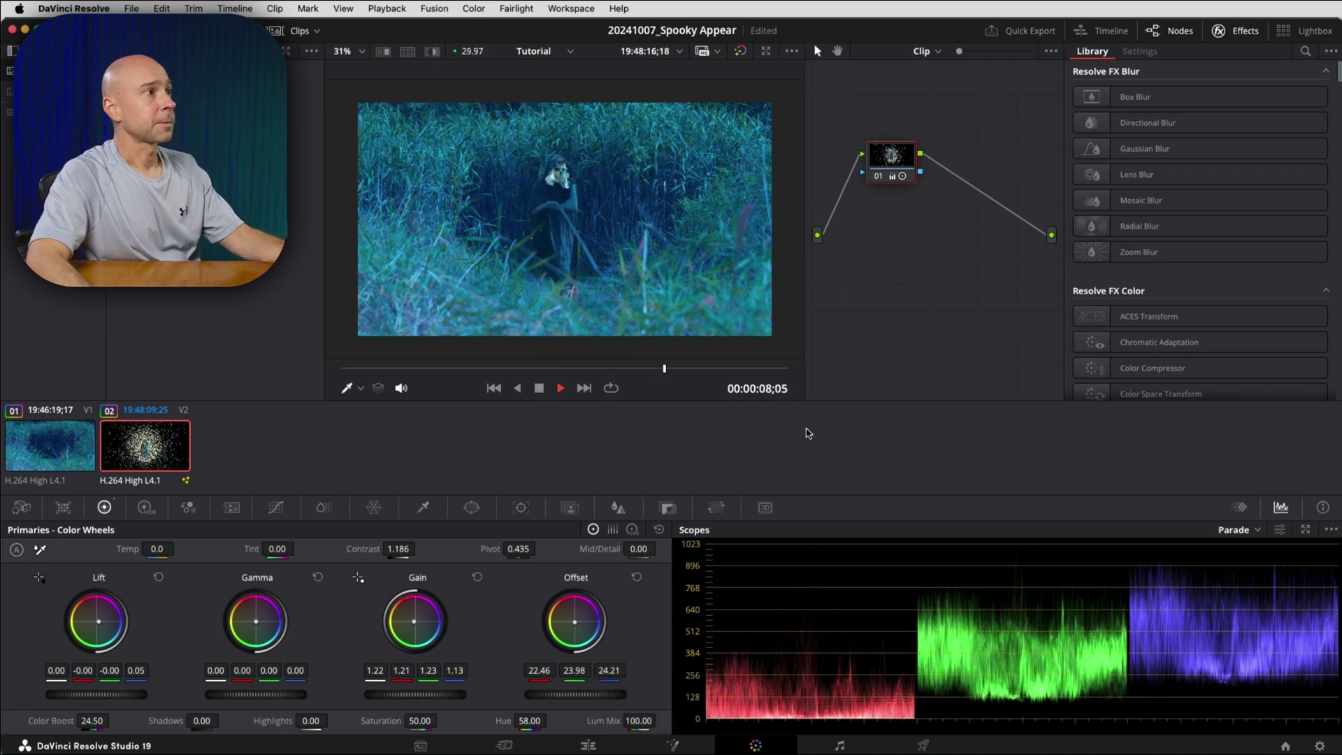
key(space)
drag(284, 713, 260, 686)
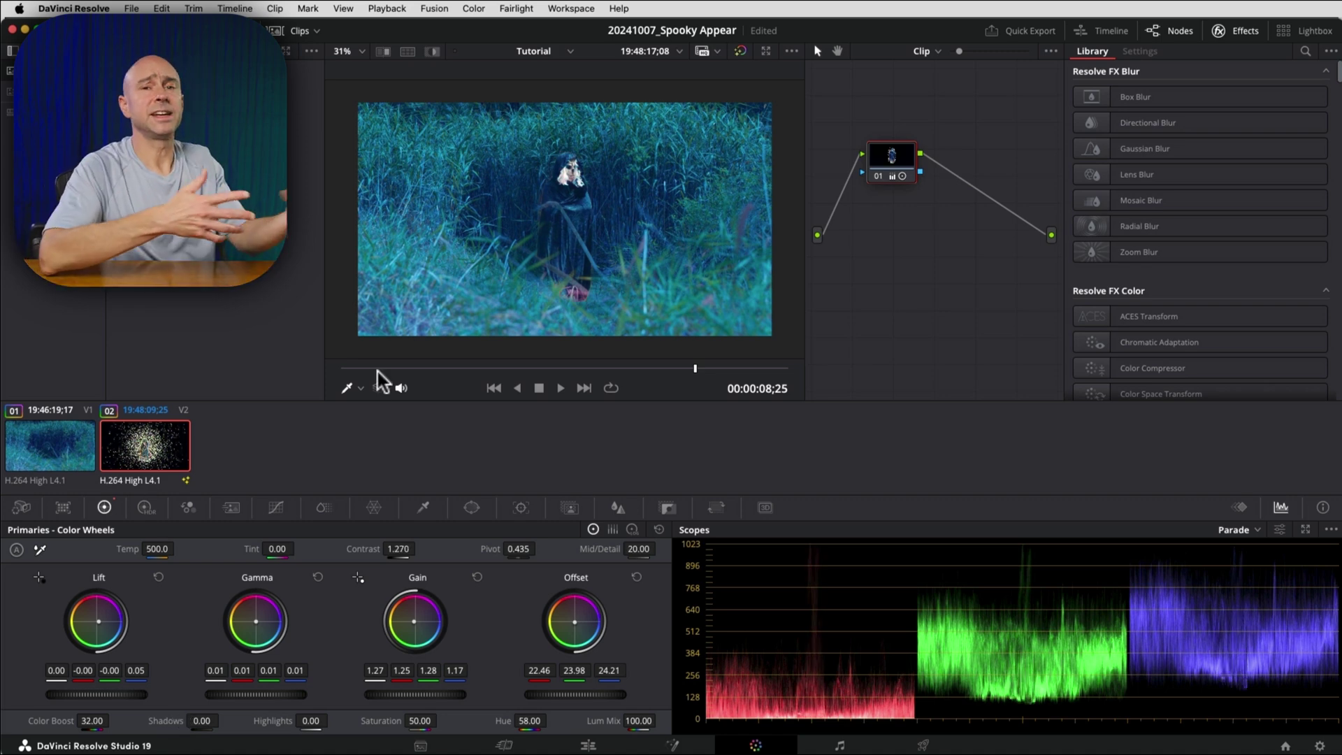
click(352, 368)
key(space)
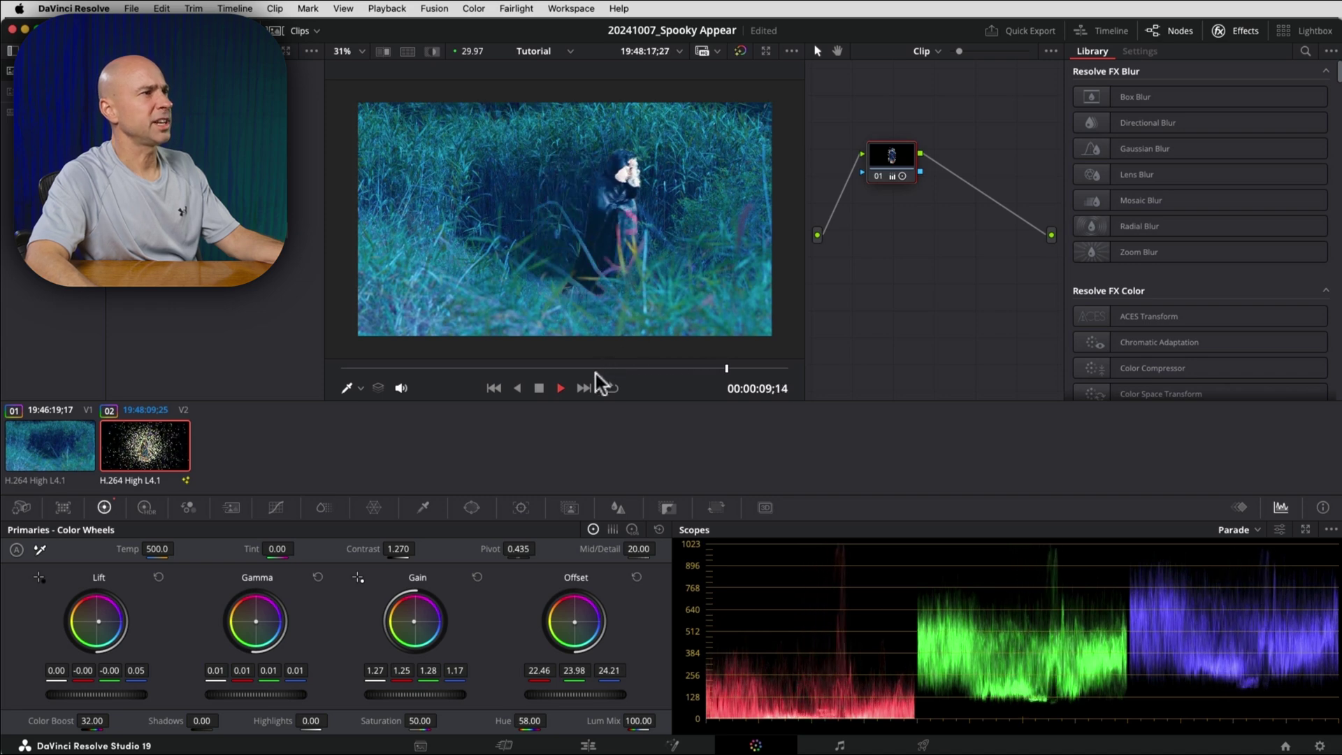
key(space)
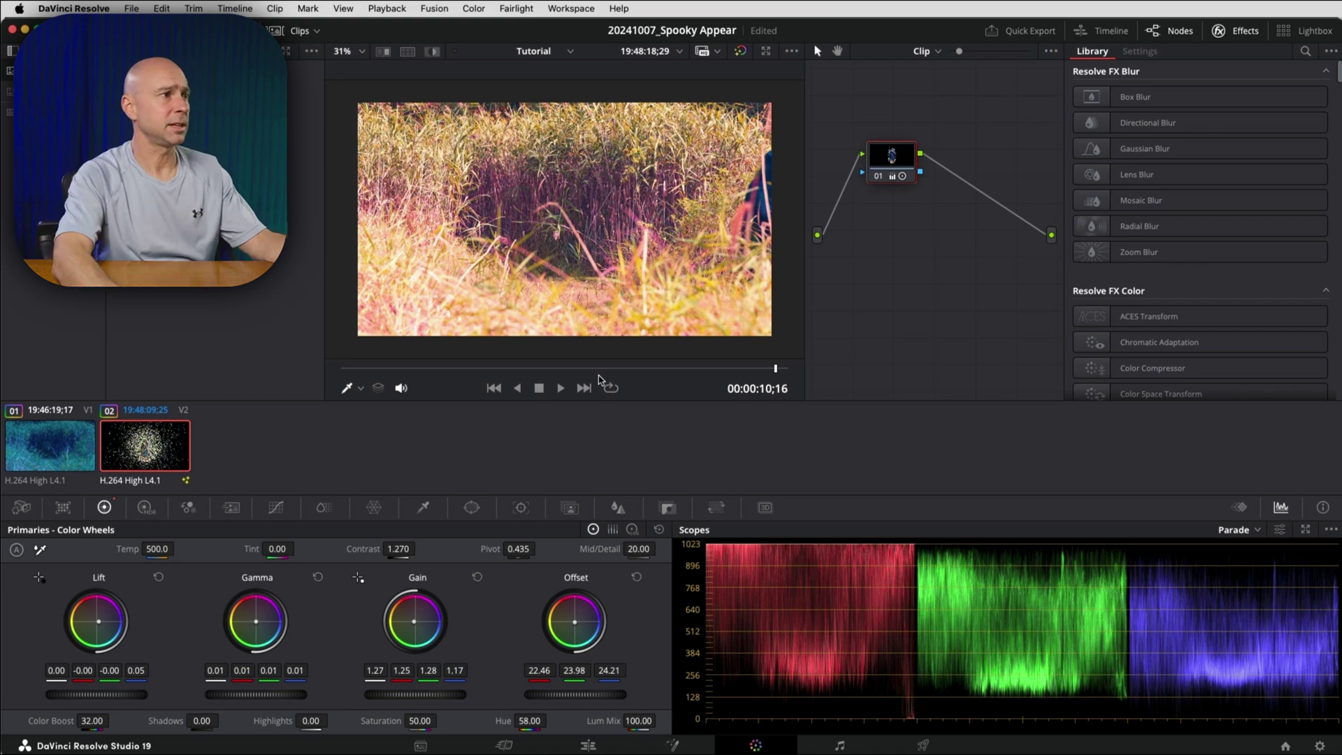
key(space)
drag(386, 368, 513, 378)
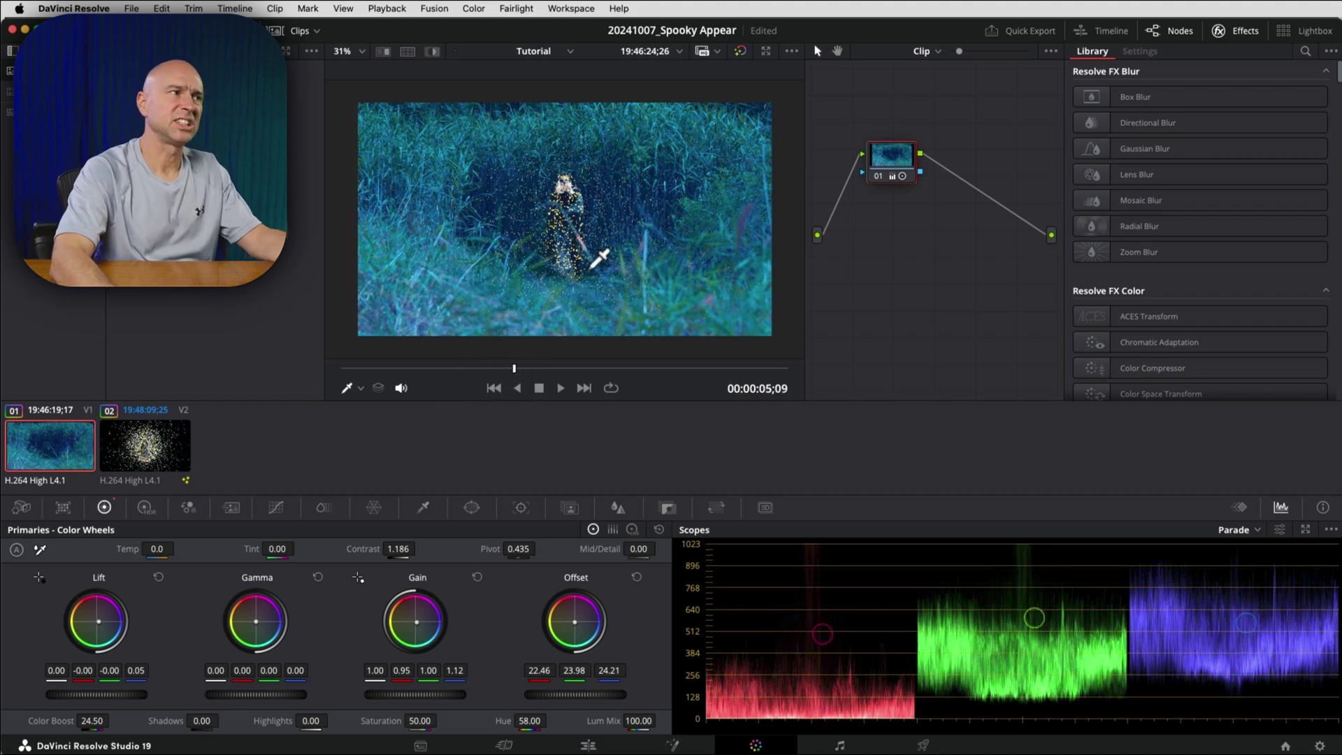